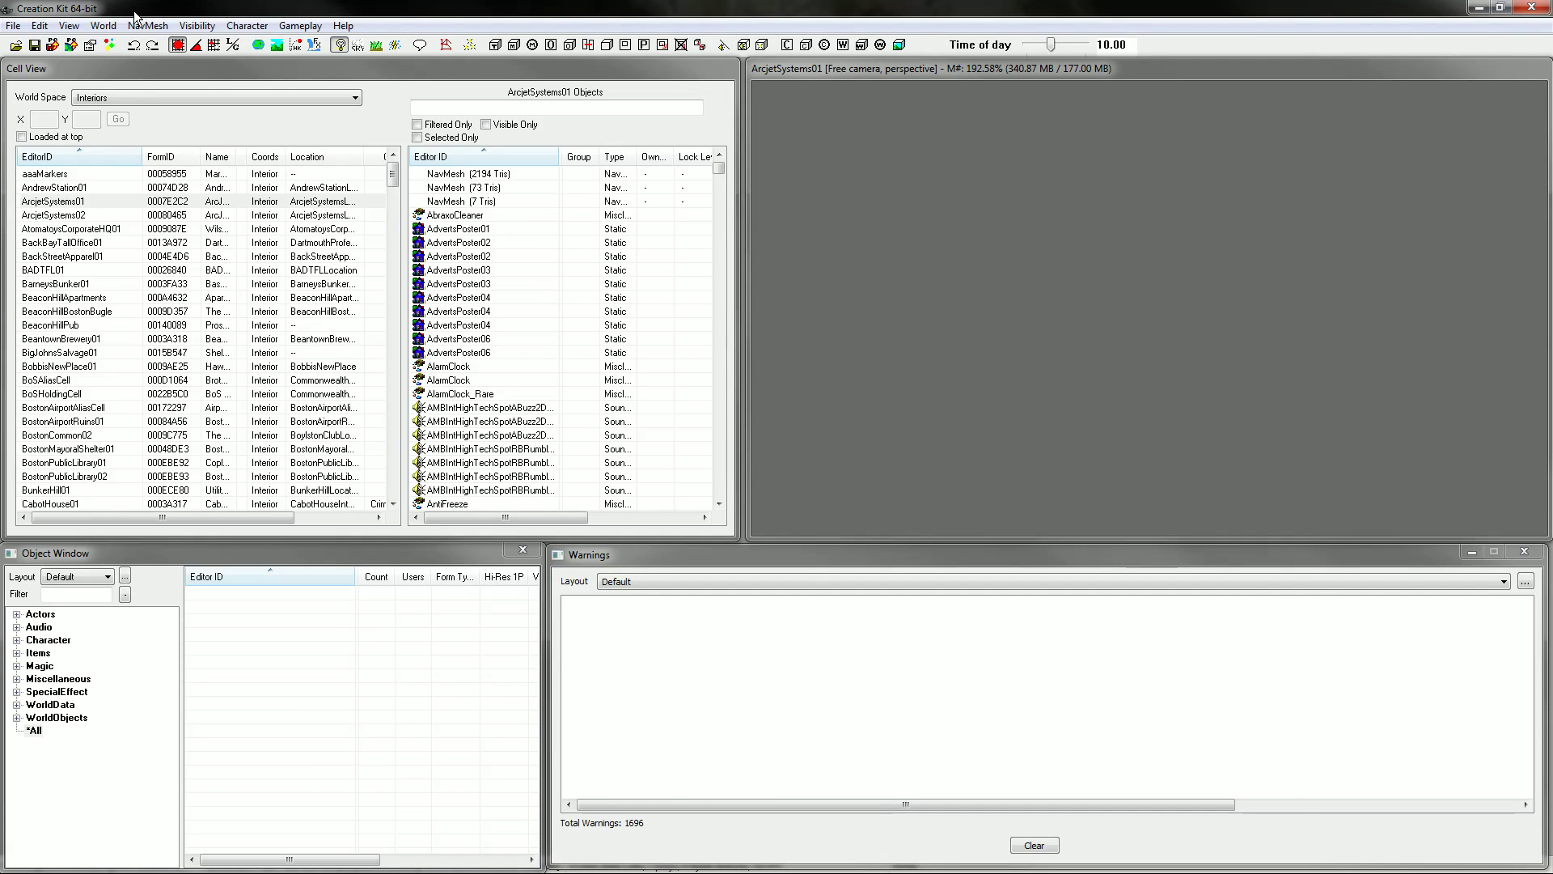
Load the Fallout4.esm master file as the working data.
{"action": "left_click", "coordinate": [14, 26]}
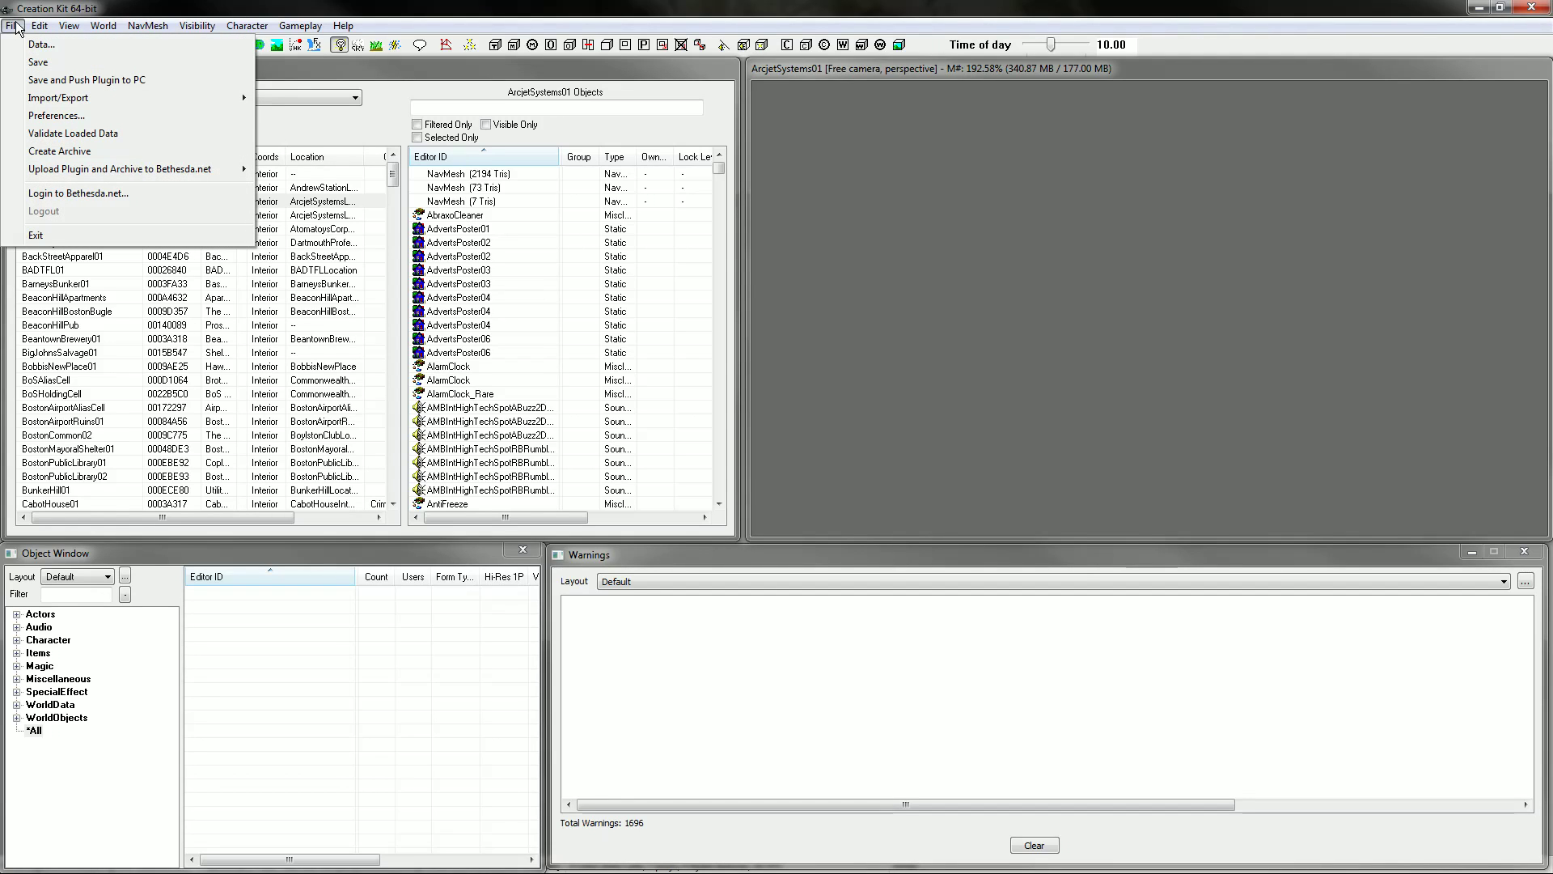
{"action": "left_click", "coordinate": [26, 44]}
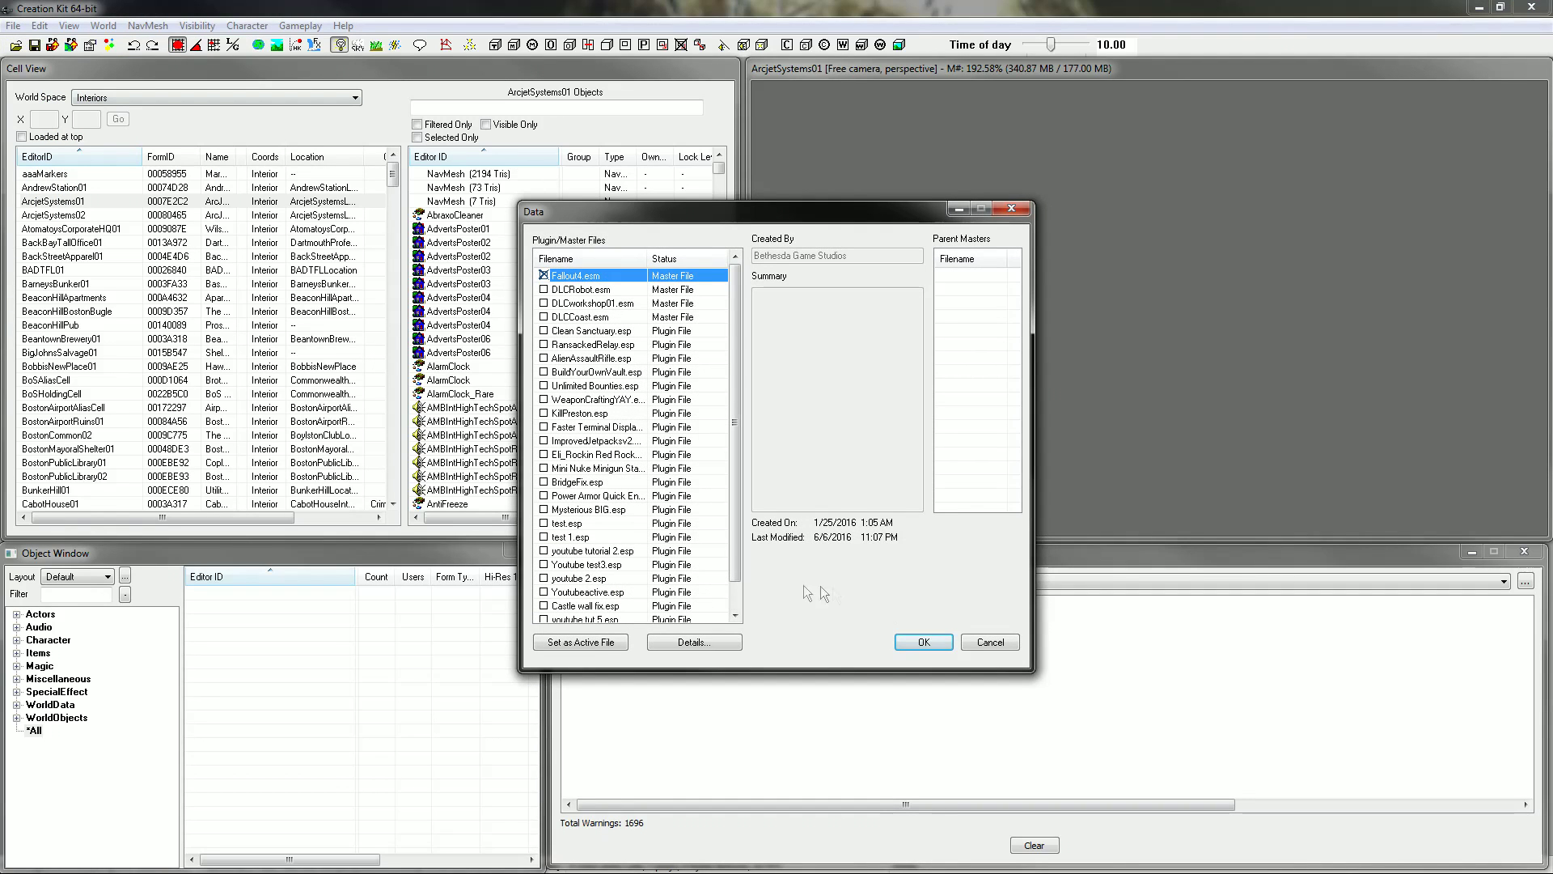
{"action": "left_click", "coordinate": [923, 643]}
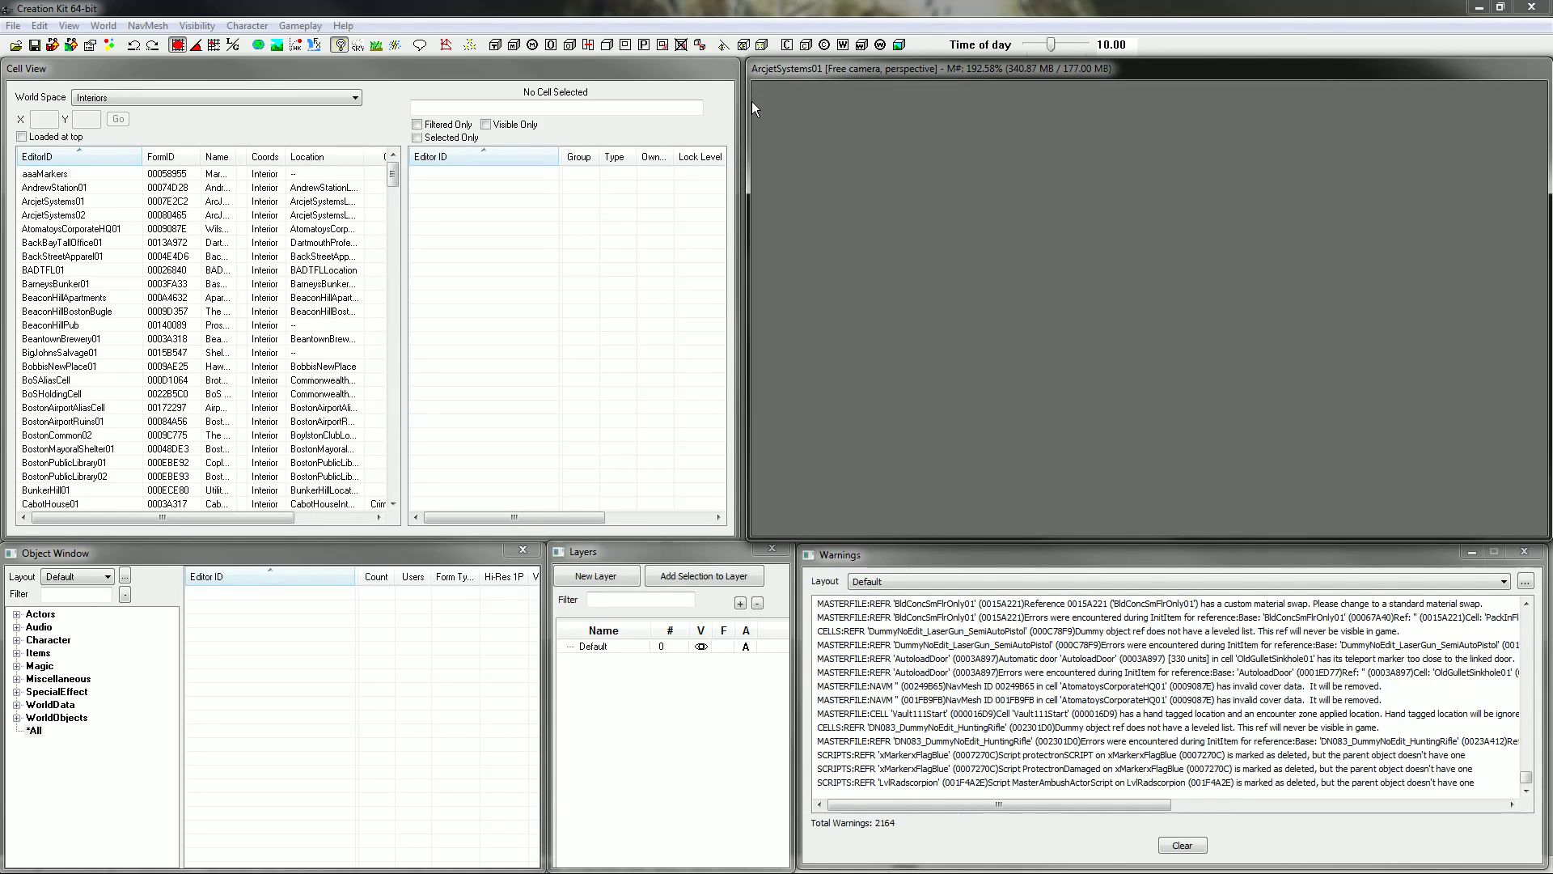
Load the GoodneighborTheMemoryDen interior cell into the render view, showing the room with the bed.
{"action": "left_click", "coordinate": [63, 73]}
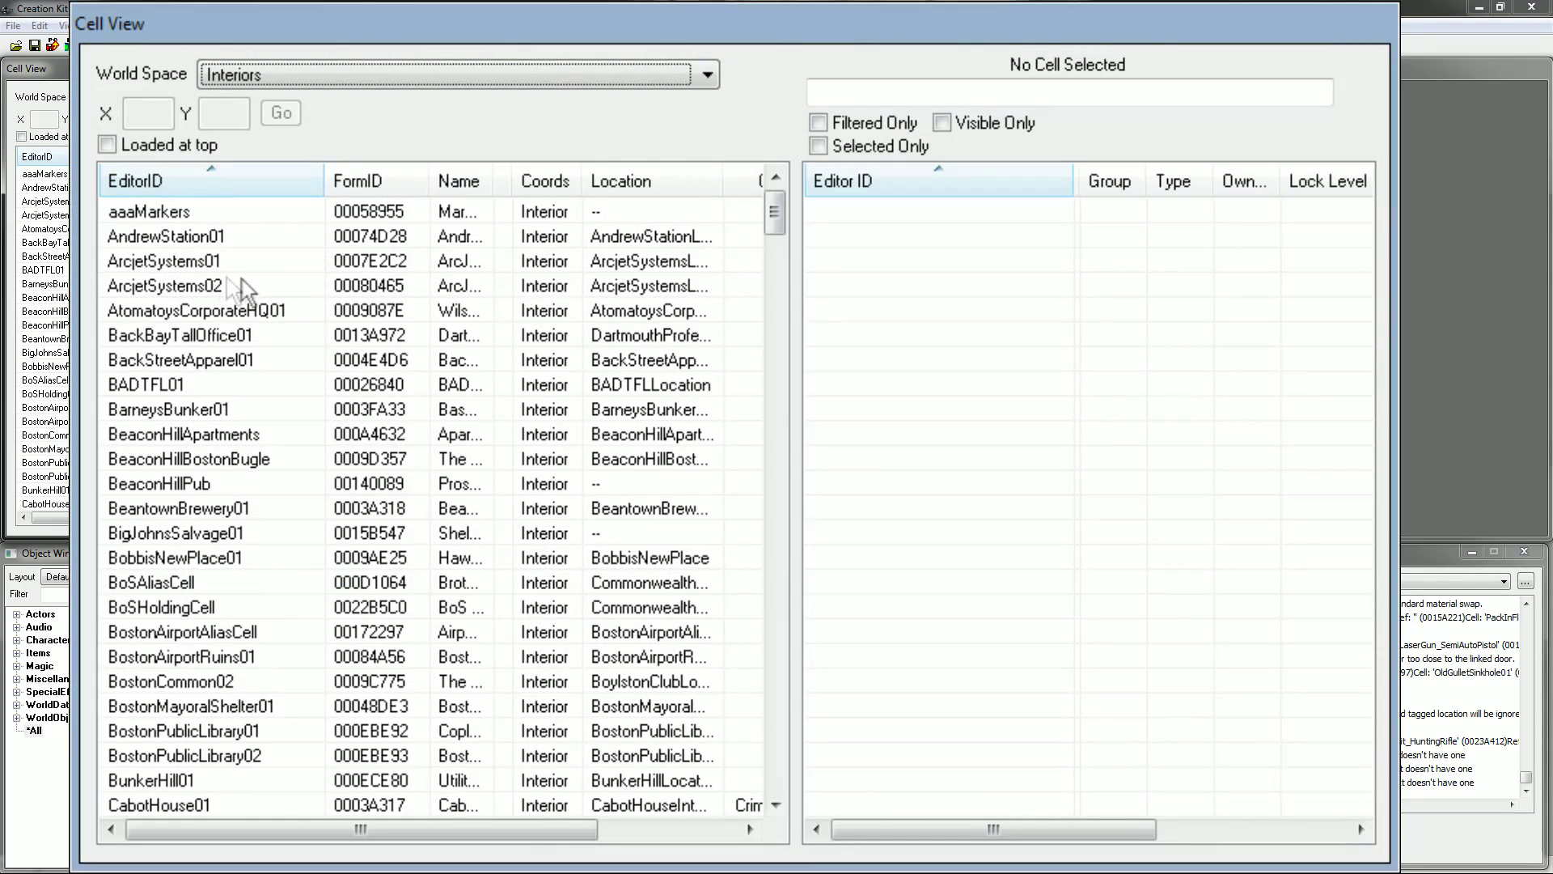
{"action": "left_click", "coordinate": [42, 214]}
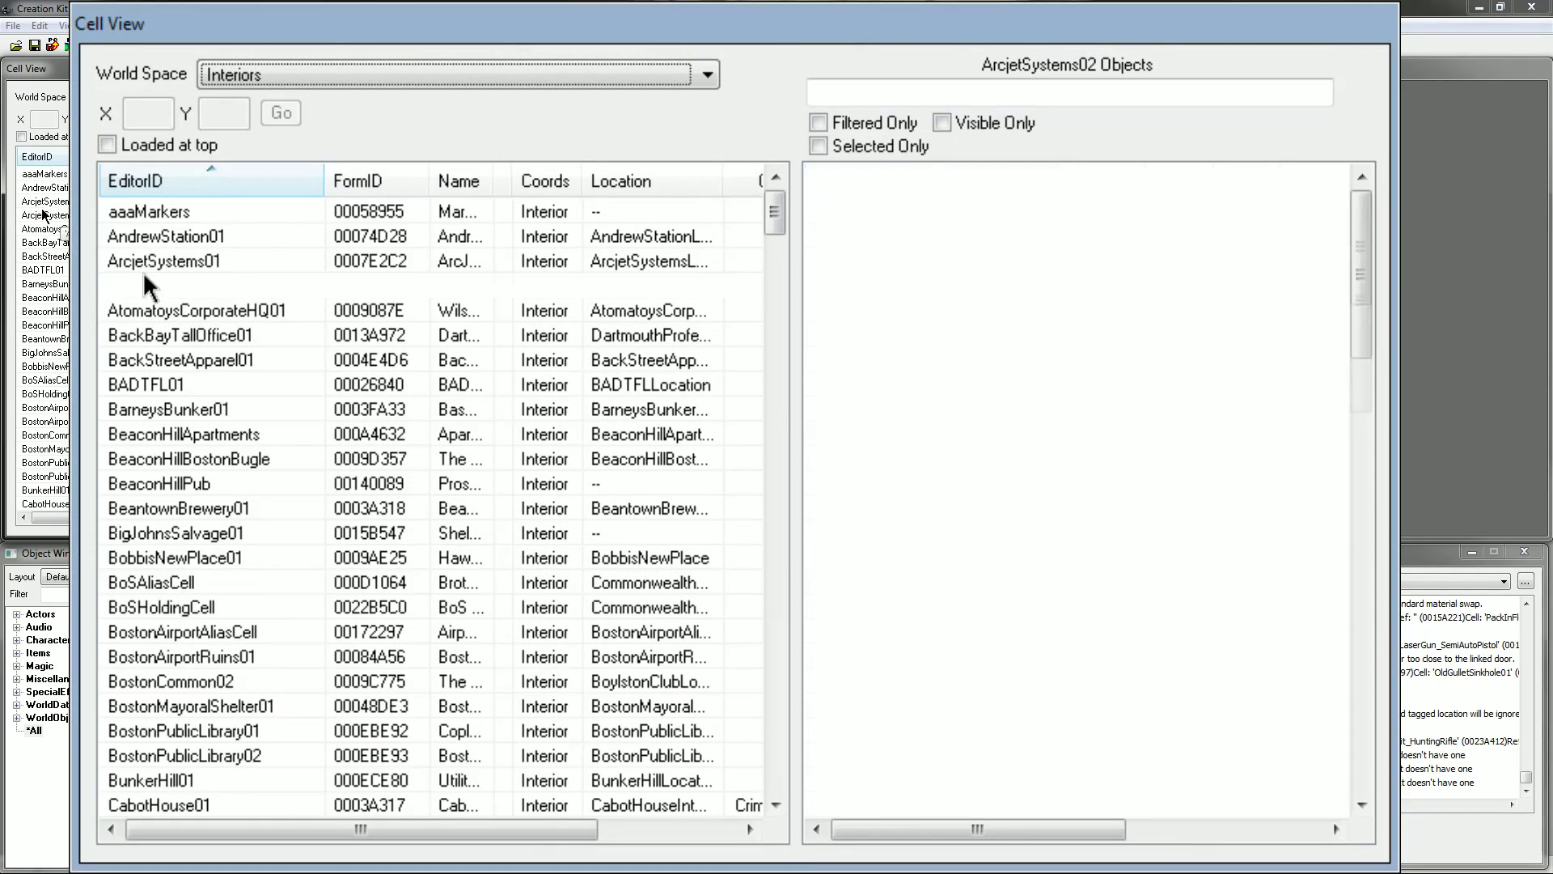
{"action": "left_click", "coordinate": [175, 334]}
{"action": "scroll", "coordinate": [235, 582], "scroll_direction": "down", "scroll_amount": 20}
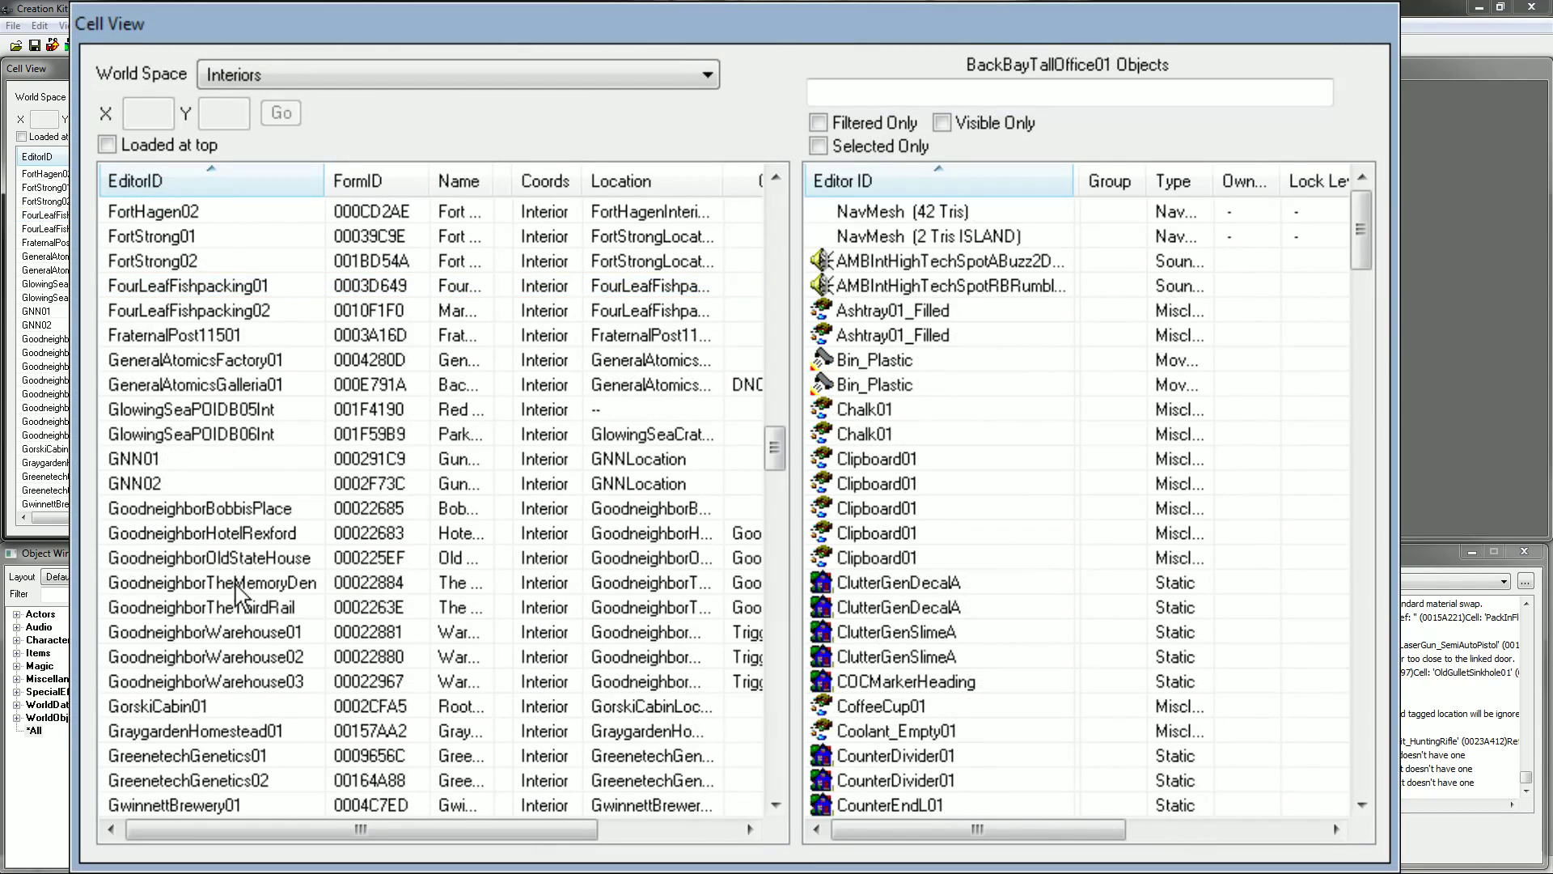
{"action": "left_click", "coordinate": [235, 584]}
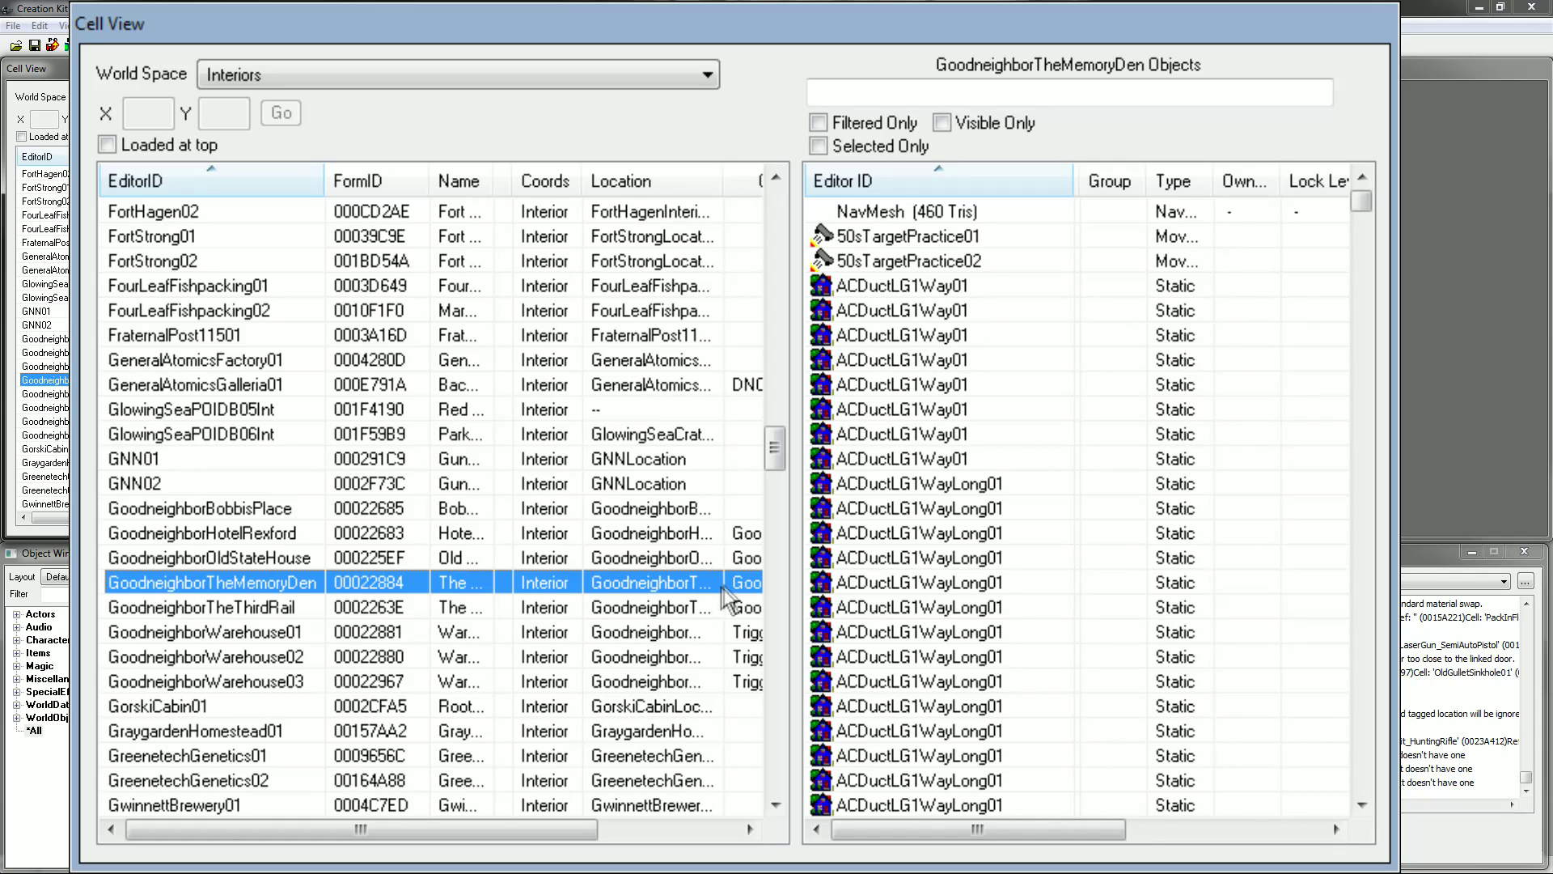
{"action": "left_click", "coordinate": [885, 486]}
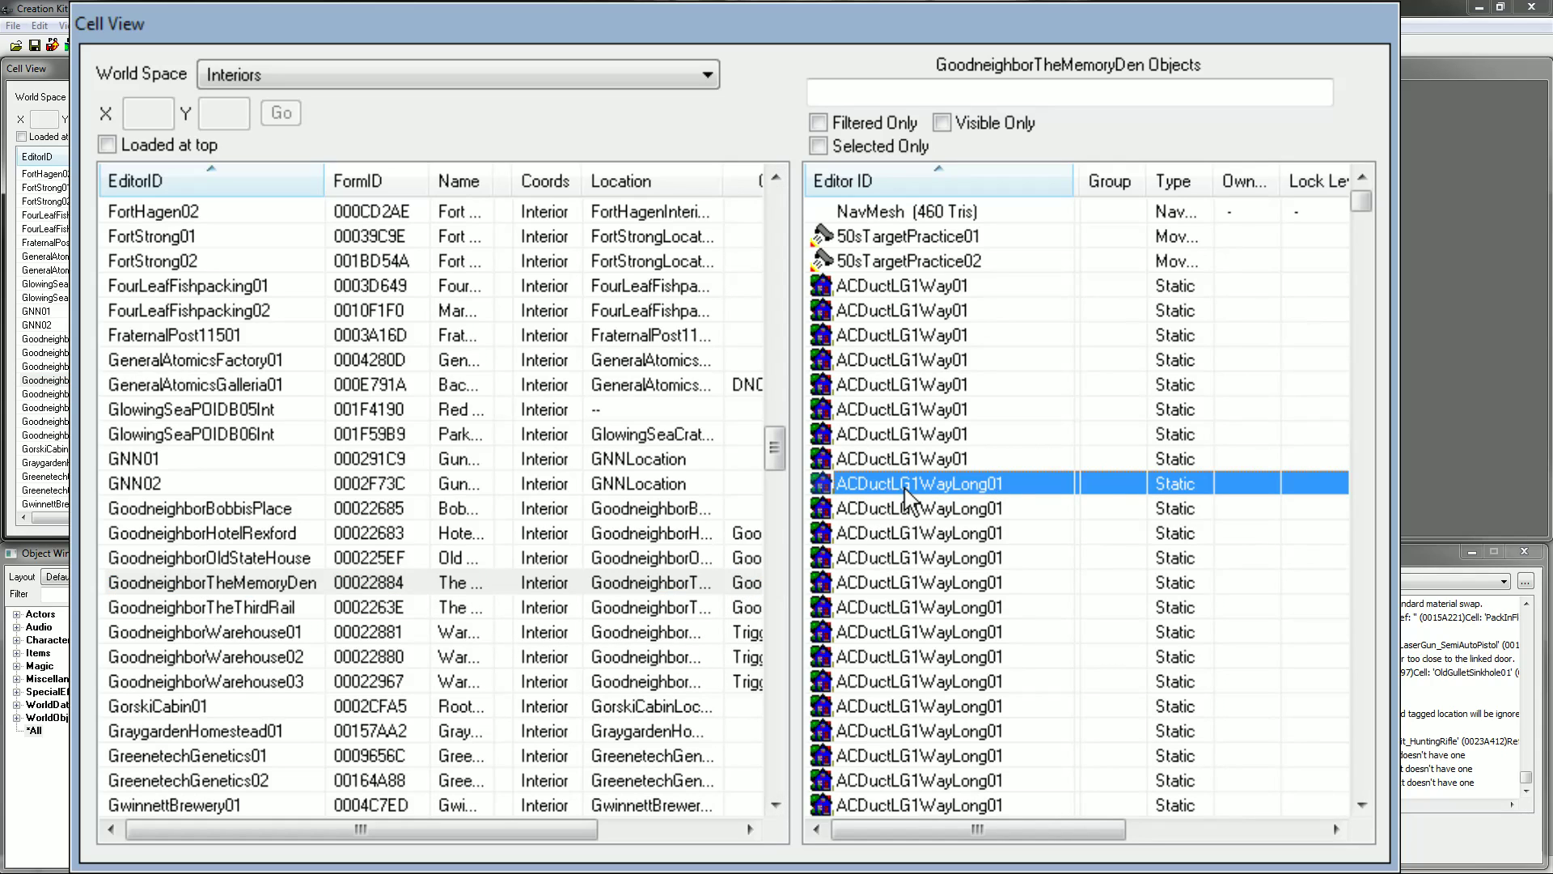
{"action": "double_click", "coordinate": [903, 489]}
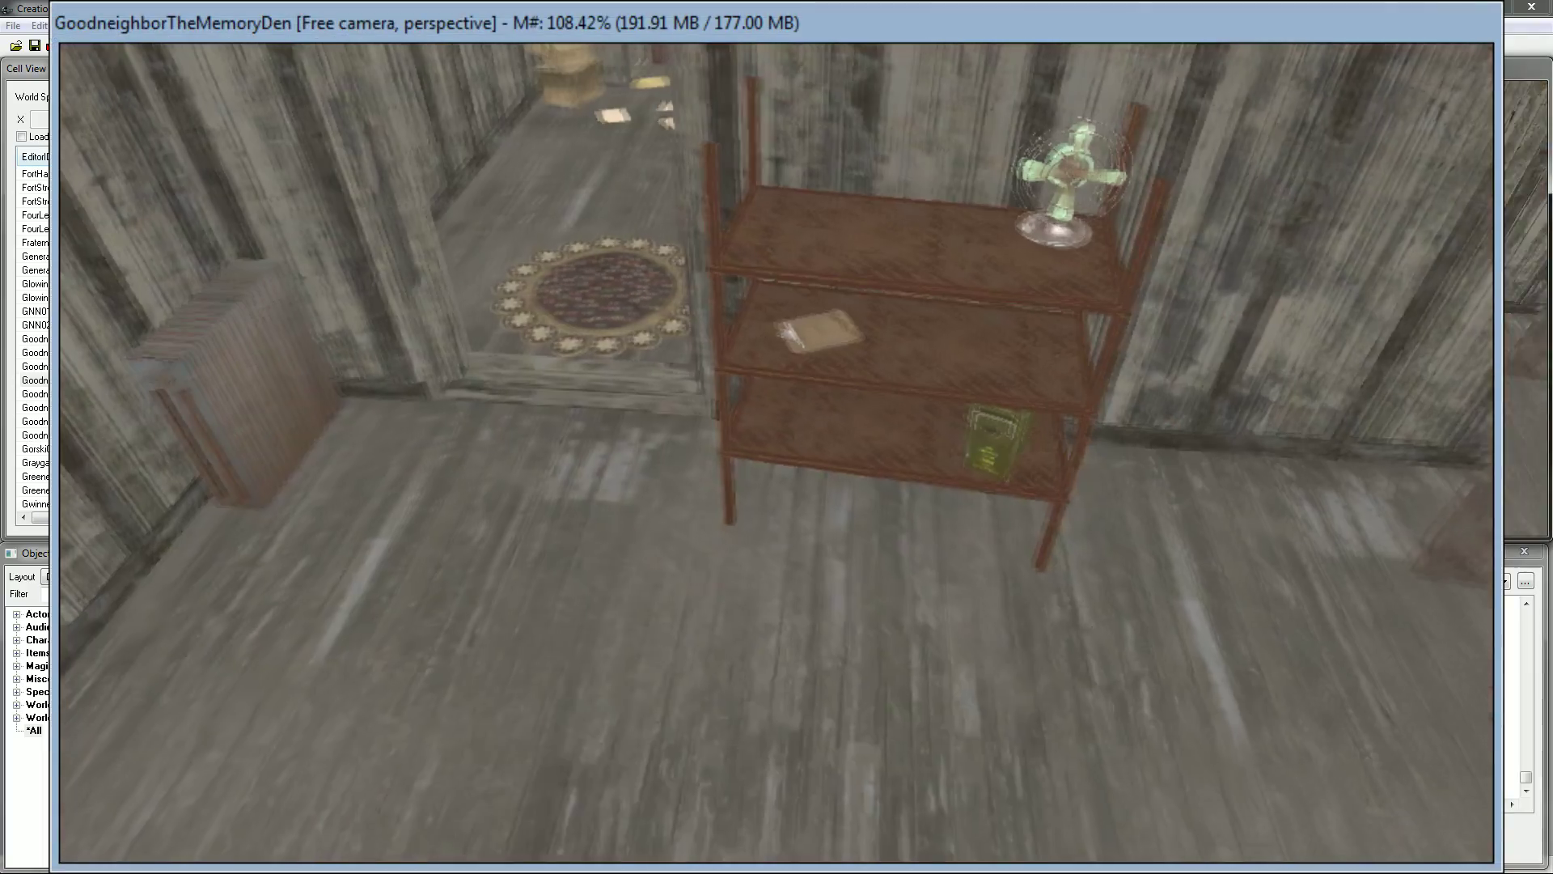
{"action": "middle_click_drag", "start_coordinate": [1150, 307], "coordinate": [1262, 312]}
{"action": "scroll", "coordinate": [777, 453], "scroll_direction": "down", "scroll_amount": 15}
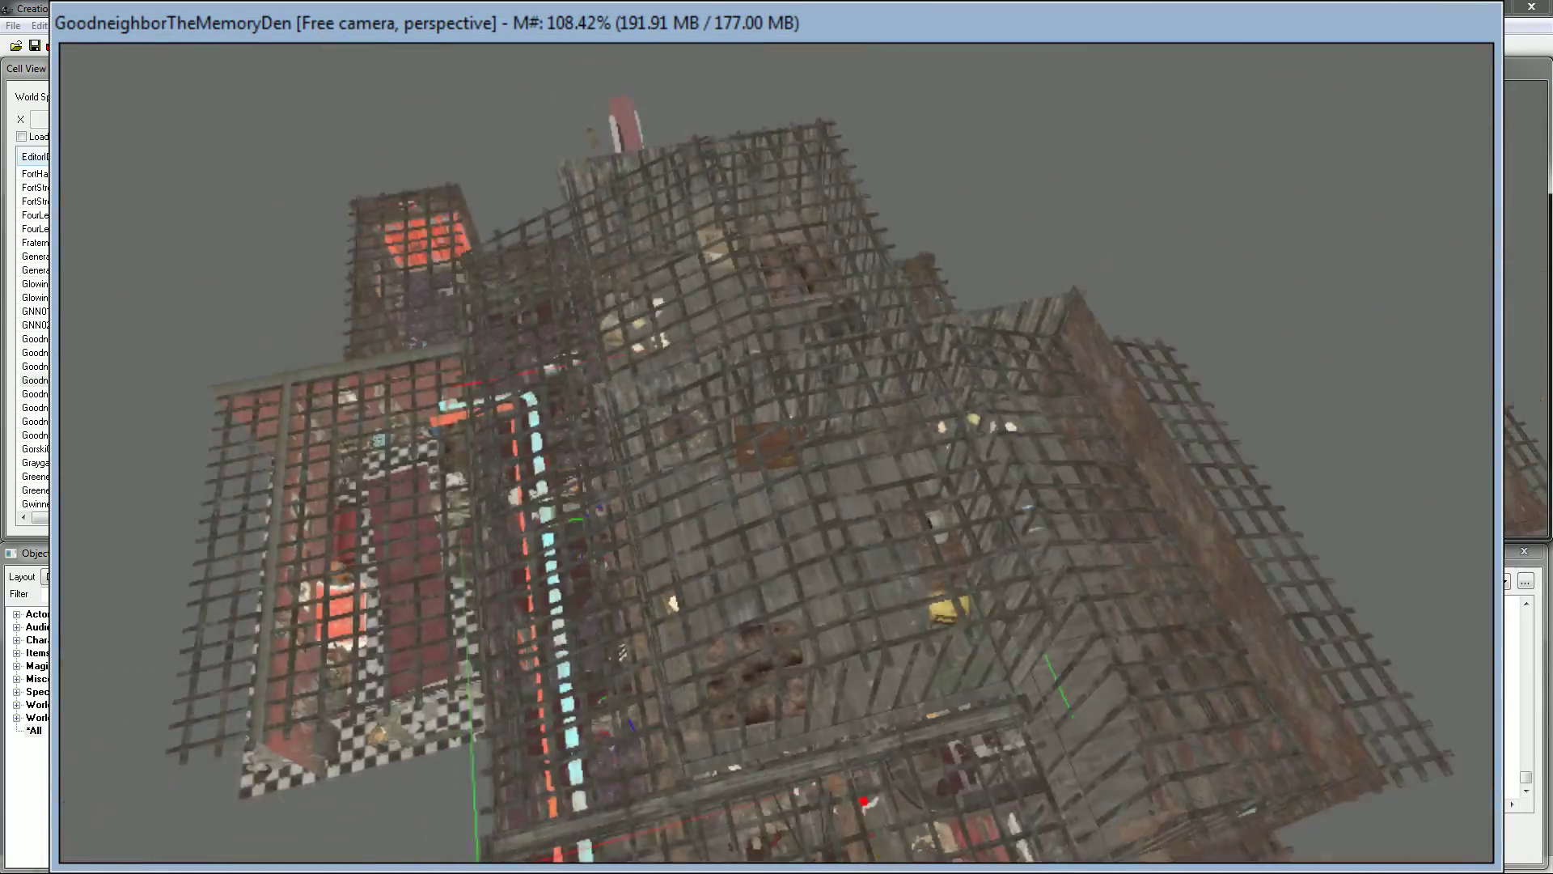
{"action": "middle_click_drag", "start_coordinate": [975, 404], "coordinate": [114, 283]}
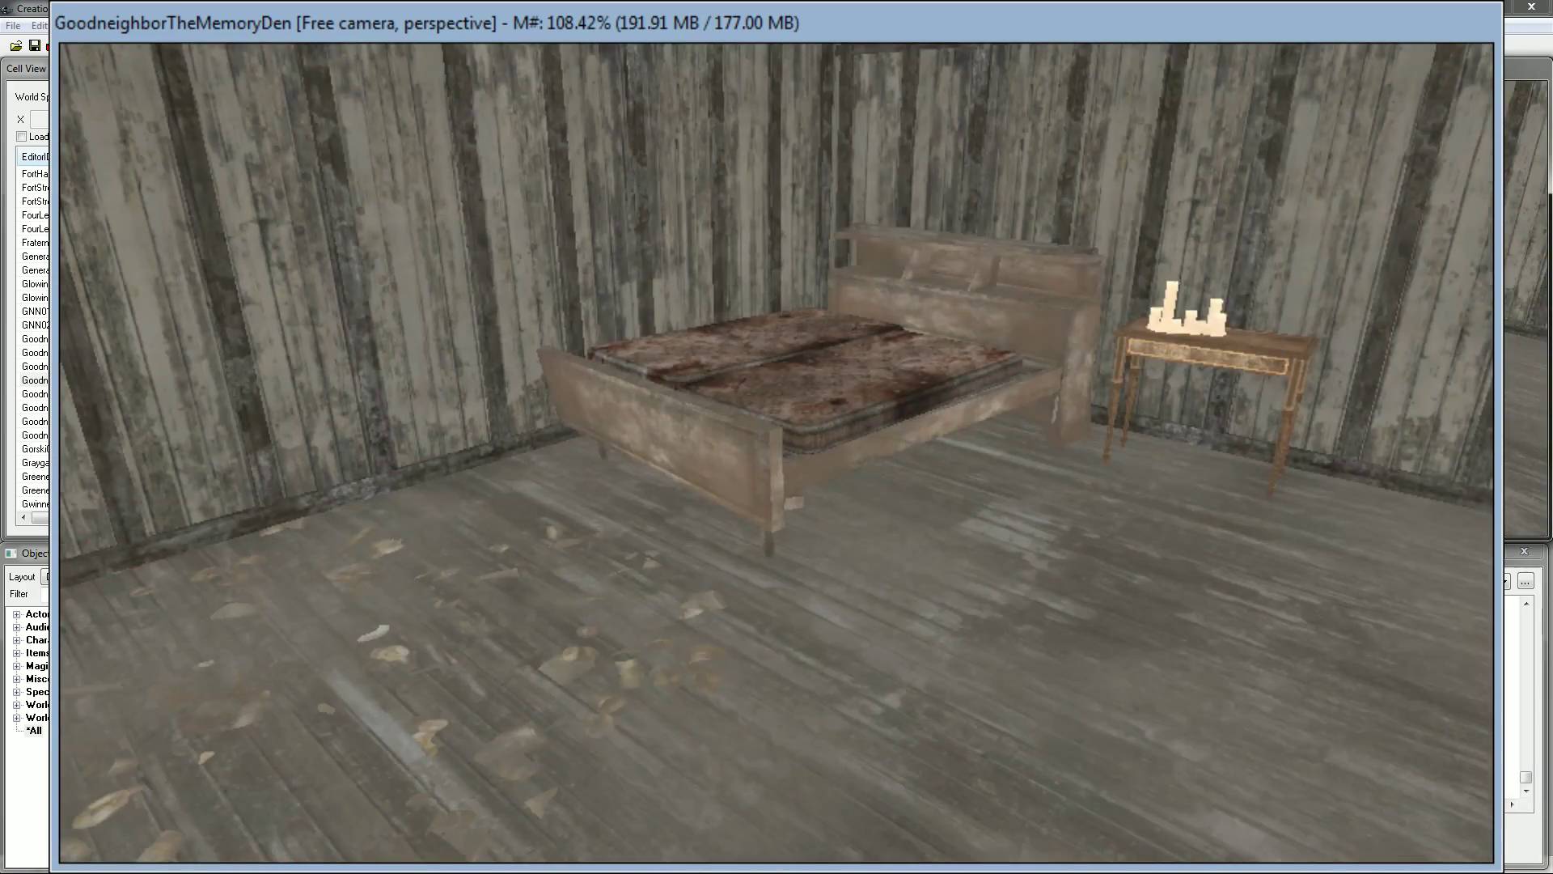
{"action": "middle_click_drag", "start_coordinate": [845, 589], "coordinate": [818, 556]}
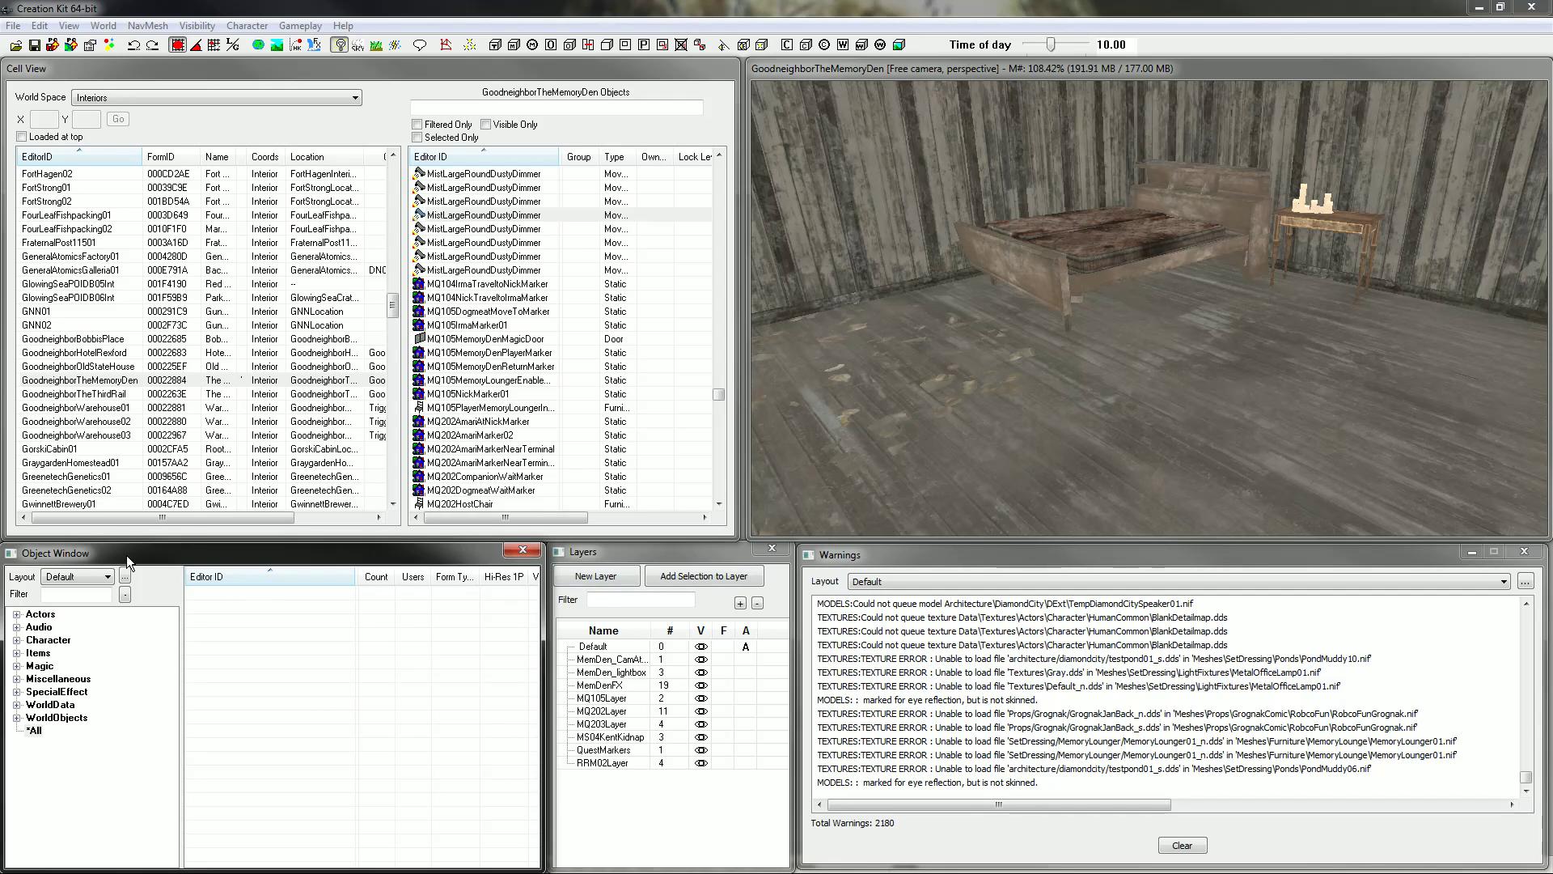
List the Minigun objects from the default weapons within the Items category.
{"action": "left_click", "coordinate": [33, 730]}
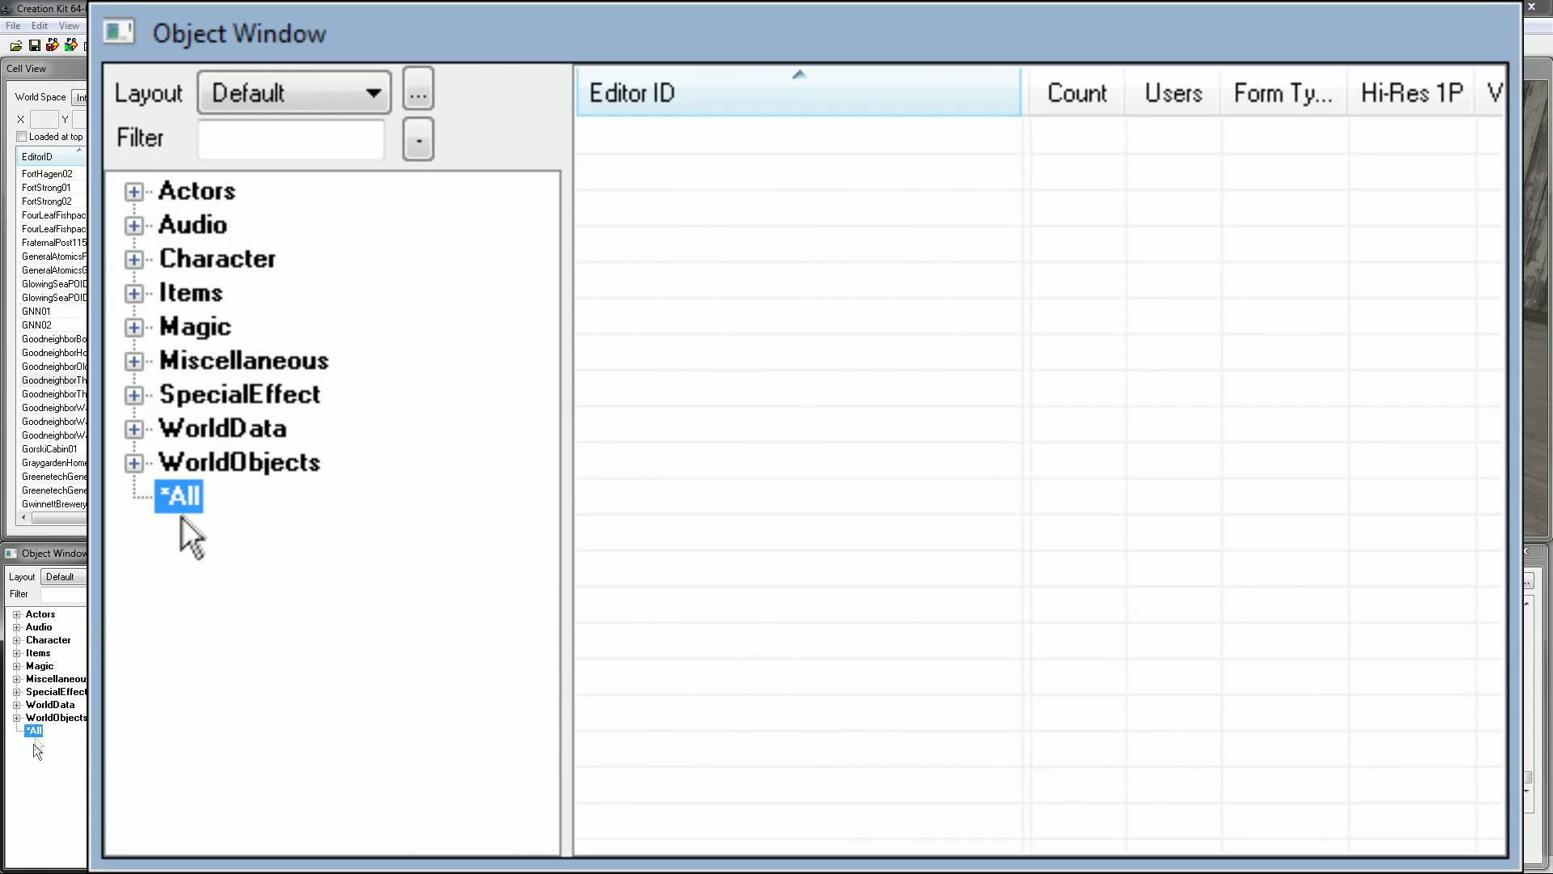
{"action": "left_click", "coordinate": [17, 654]}
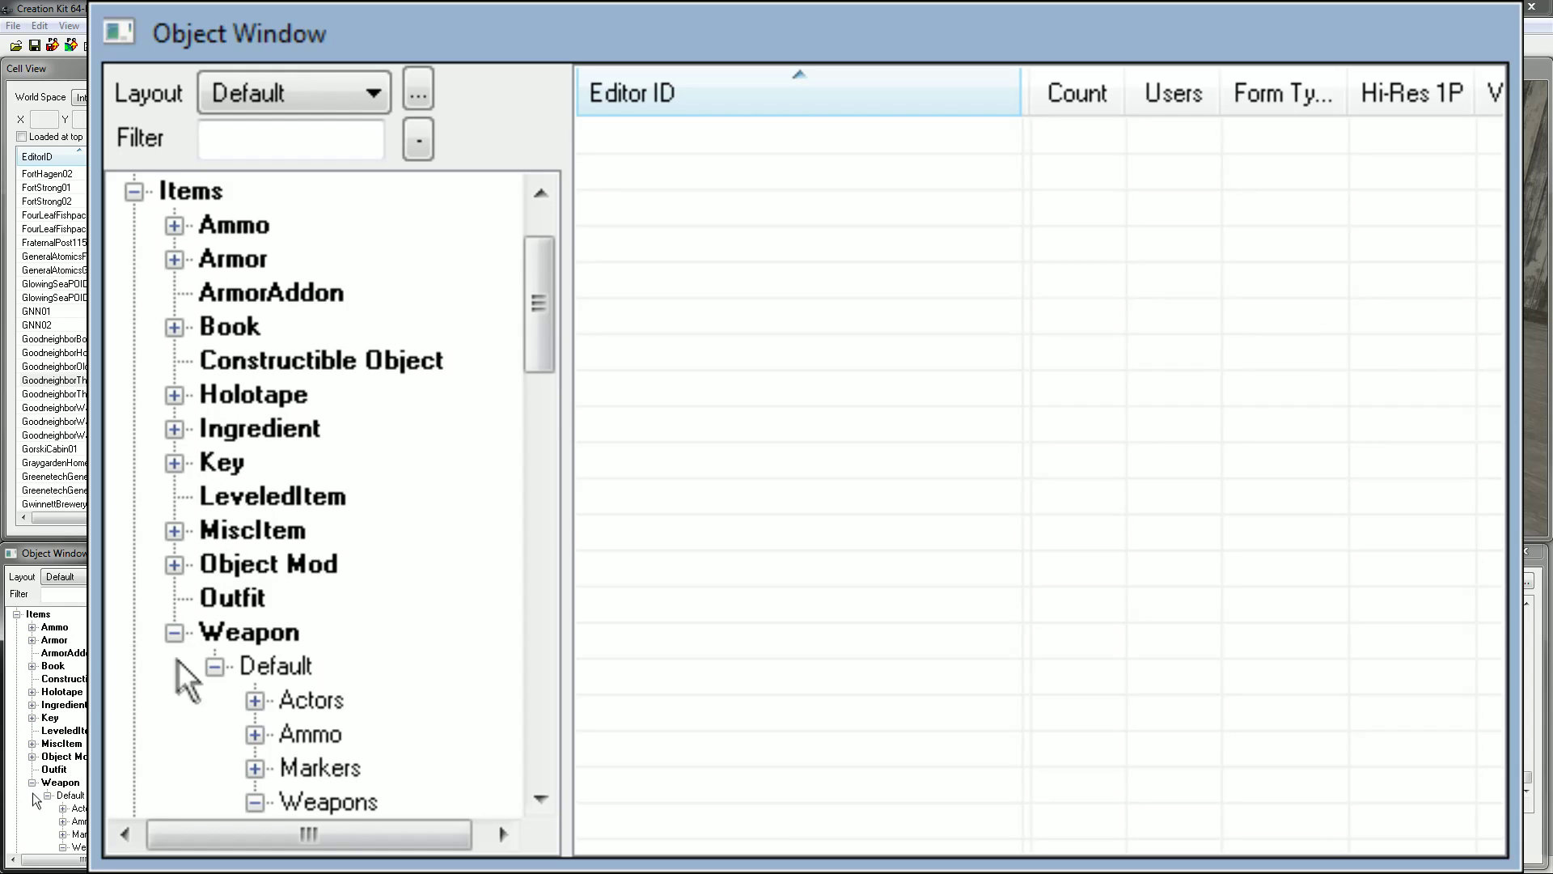
{"action": "scroll", "coordinate": [54, 783], "scroll_direction": "down", "scroll_amount": 1}
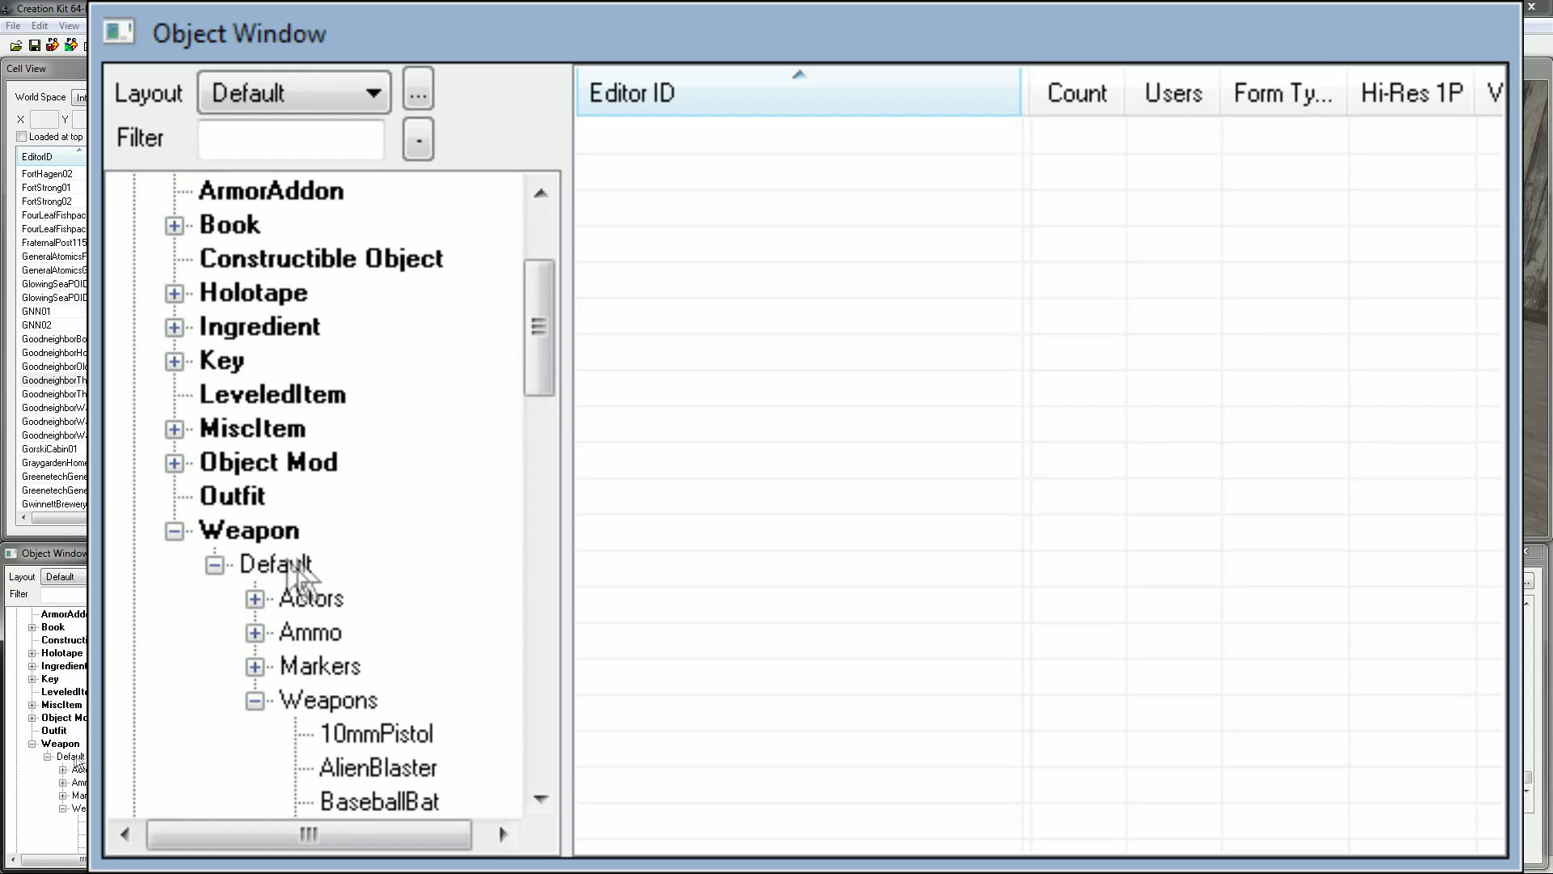
{"action": "scroll", "coordinate": [77, 780], "scroll_direction": "down", "scroll_amount": 1}
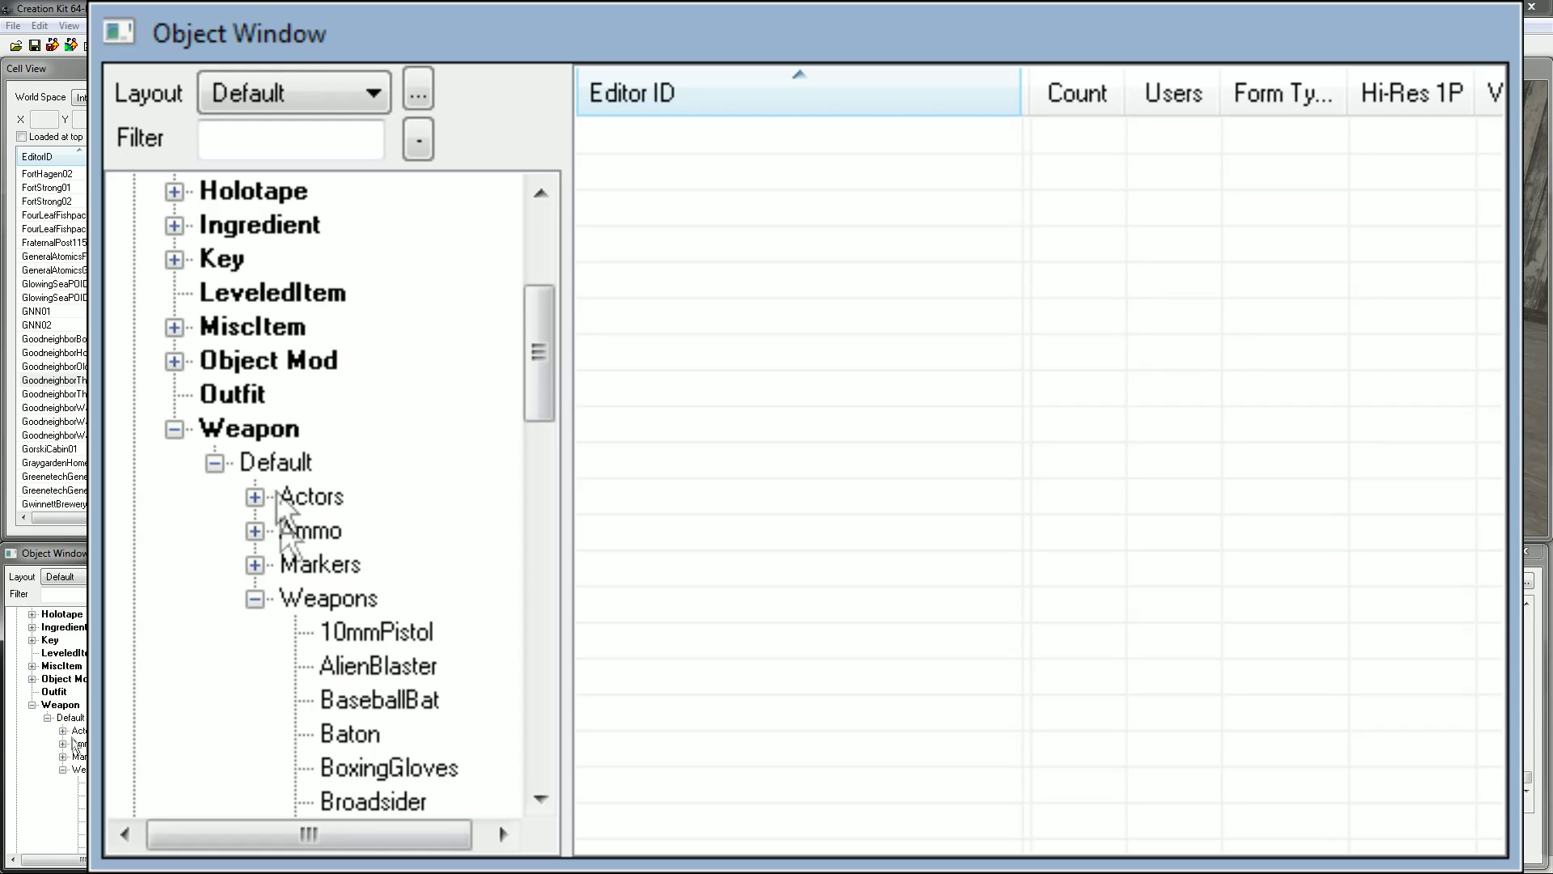
{"action": "scroll", "coordinate": [312, 605], "scroll_direction": "down", "scroll_amount": 4}
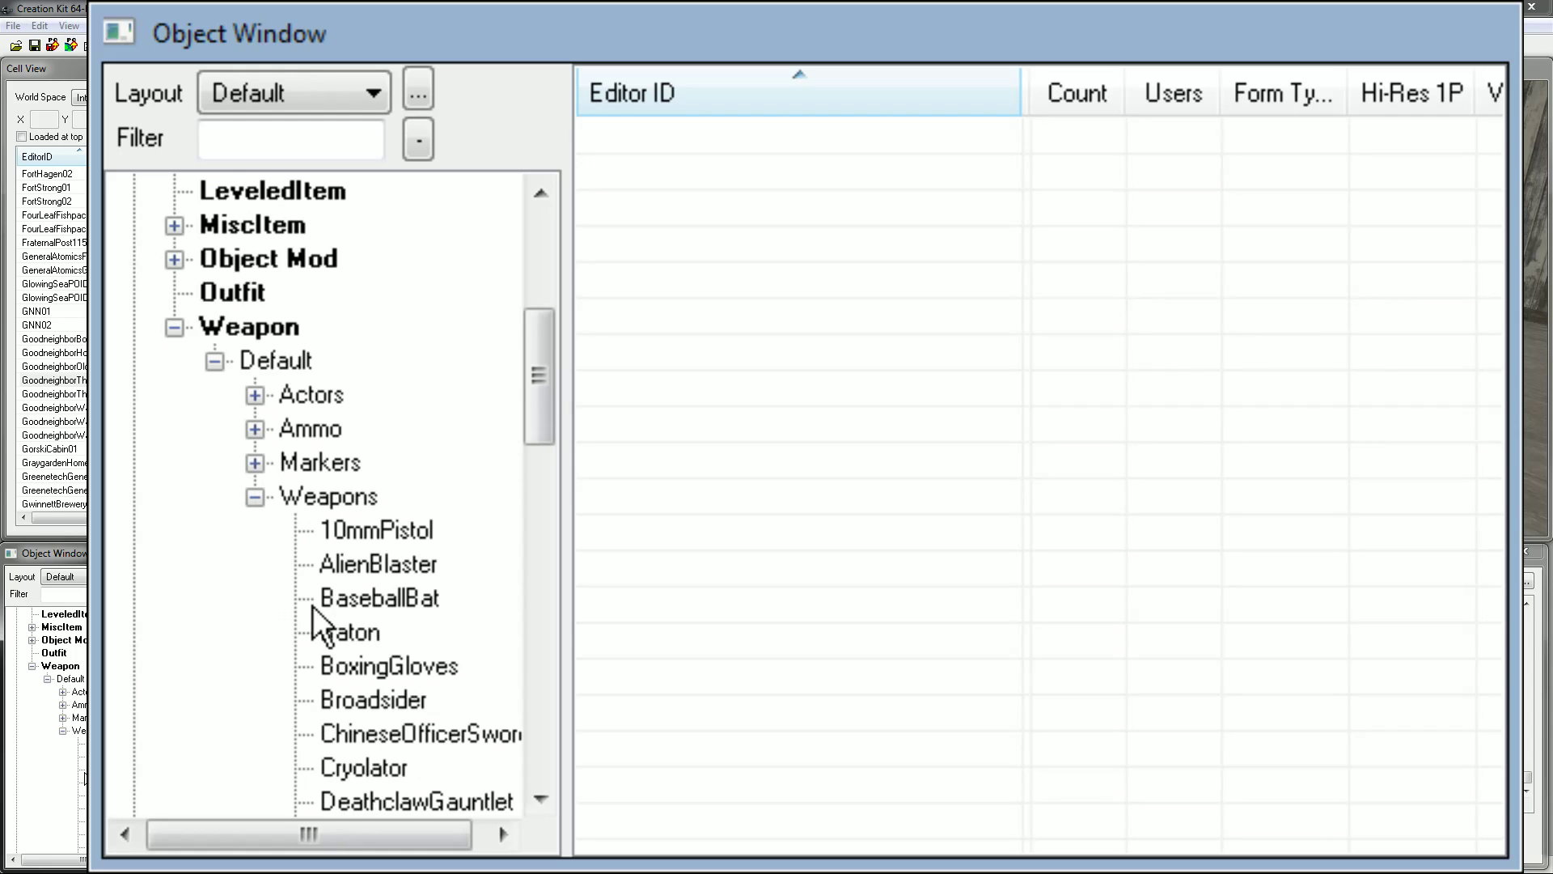
{"action": "scroll", "coordinate": [414, 562], "scroll_direction": "down", "scroll_amount": 3}
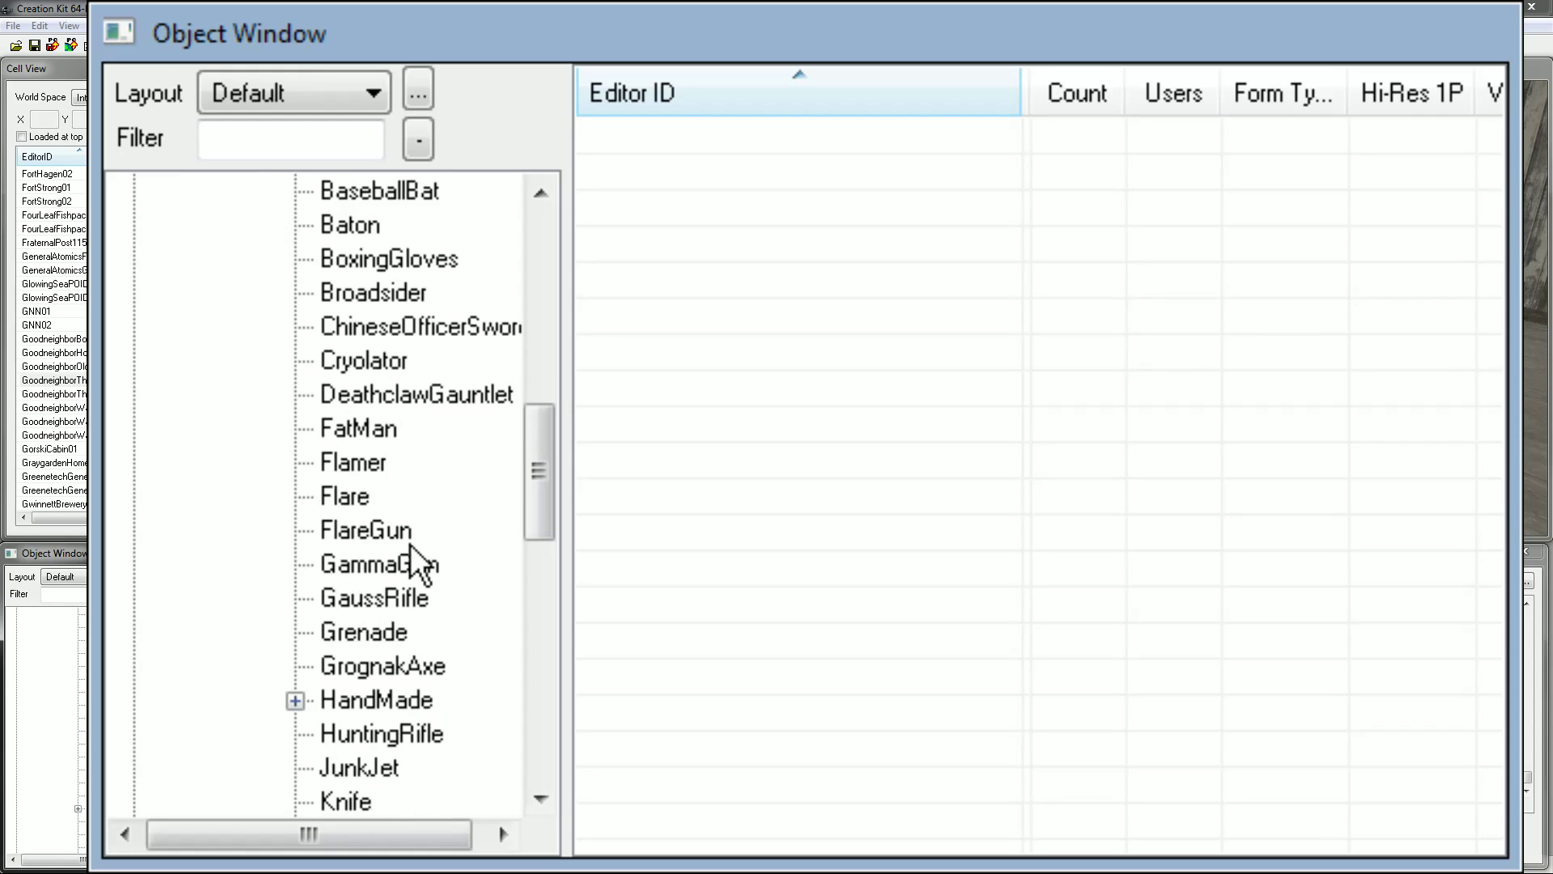
{"action": "scroll", "coordinate": [345, 637], "scroll_direction": "down", "scroll_amount": 3}
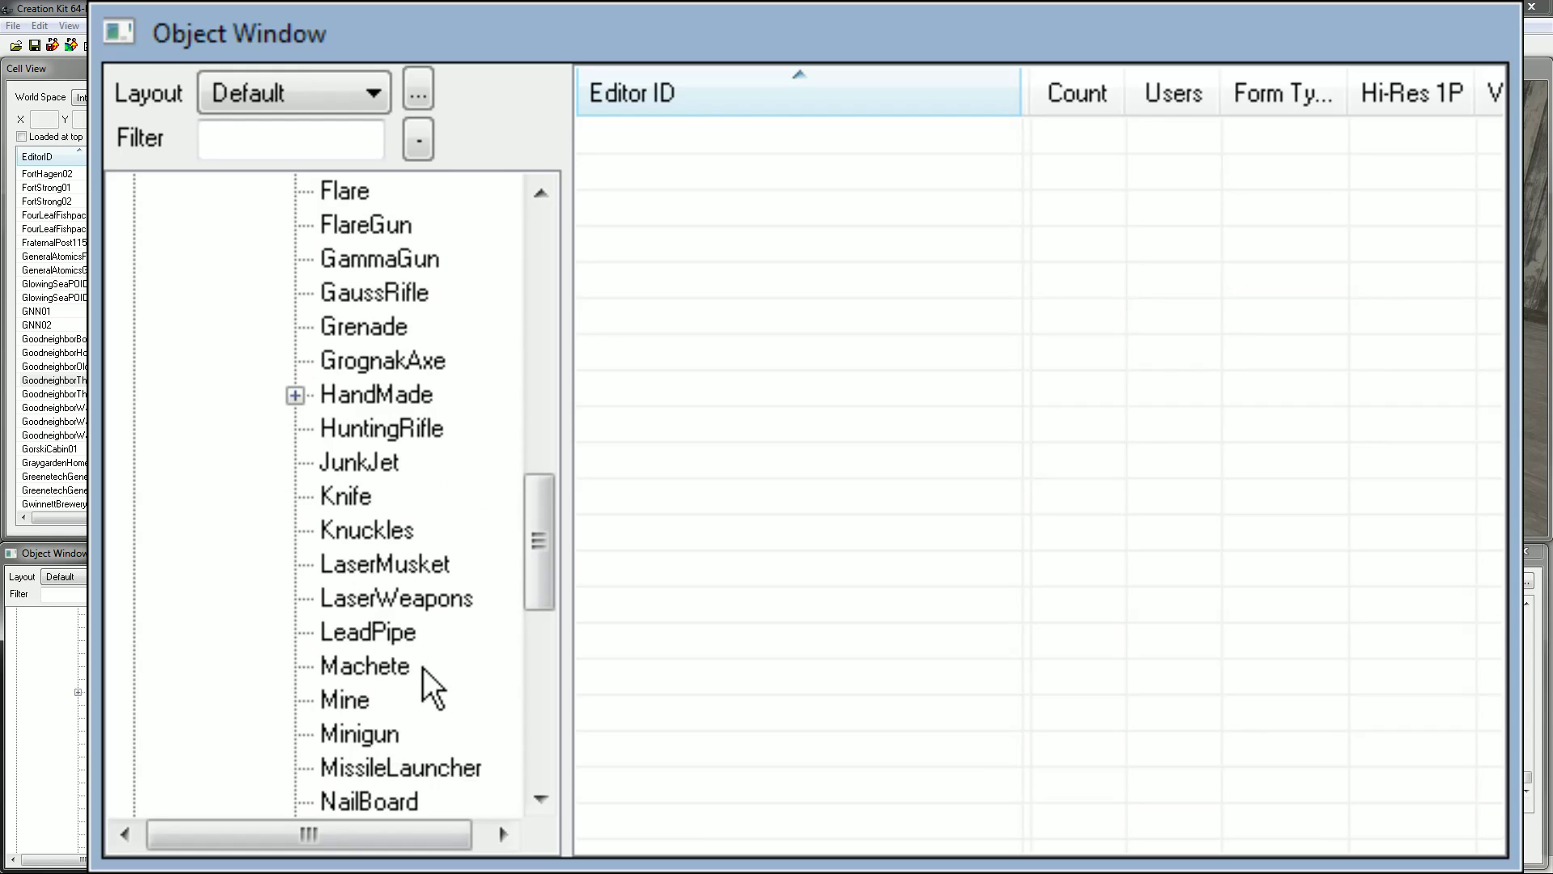
{"action": "left_click", "coordinate": [352, 534]}
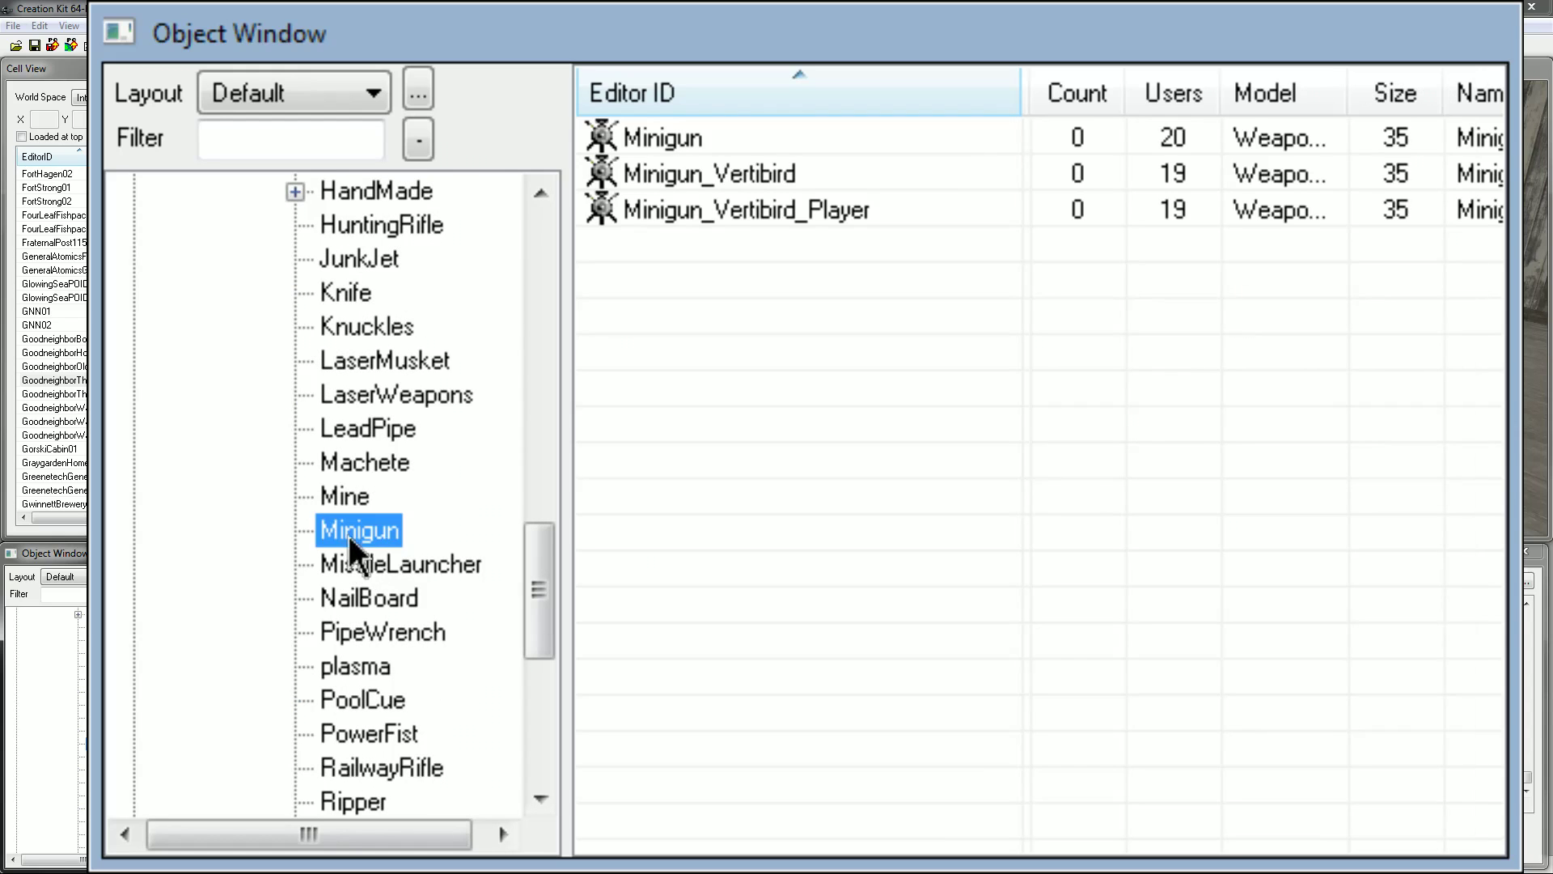
{"action": "scroll", "coordinate": [576, 547], "scroll_direction": "down", "scroll_amount": 3}
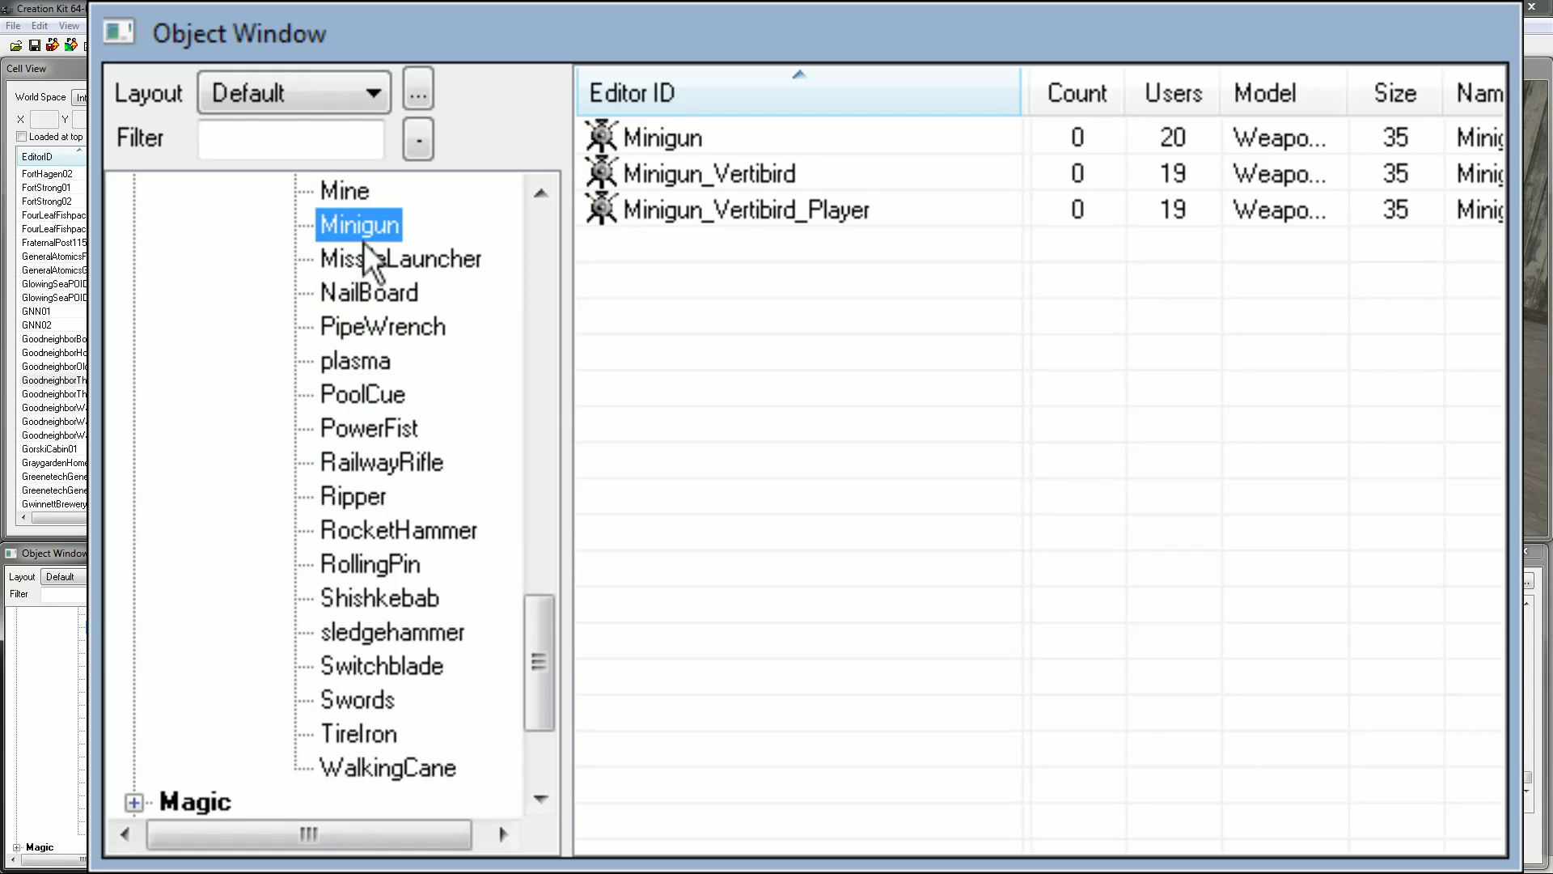
Place the base Minigun weapon in the Memory Den room near the bed.
{"action": "left_click", "coordinate": [745, 140]}
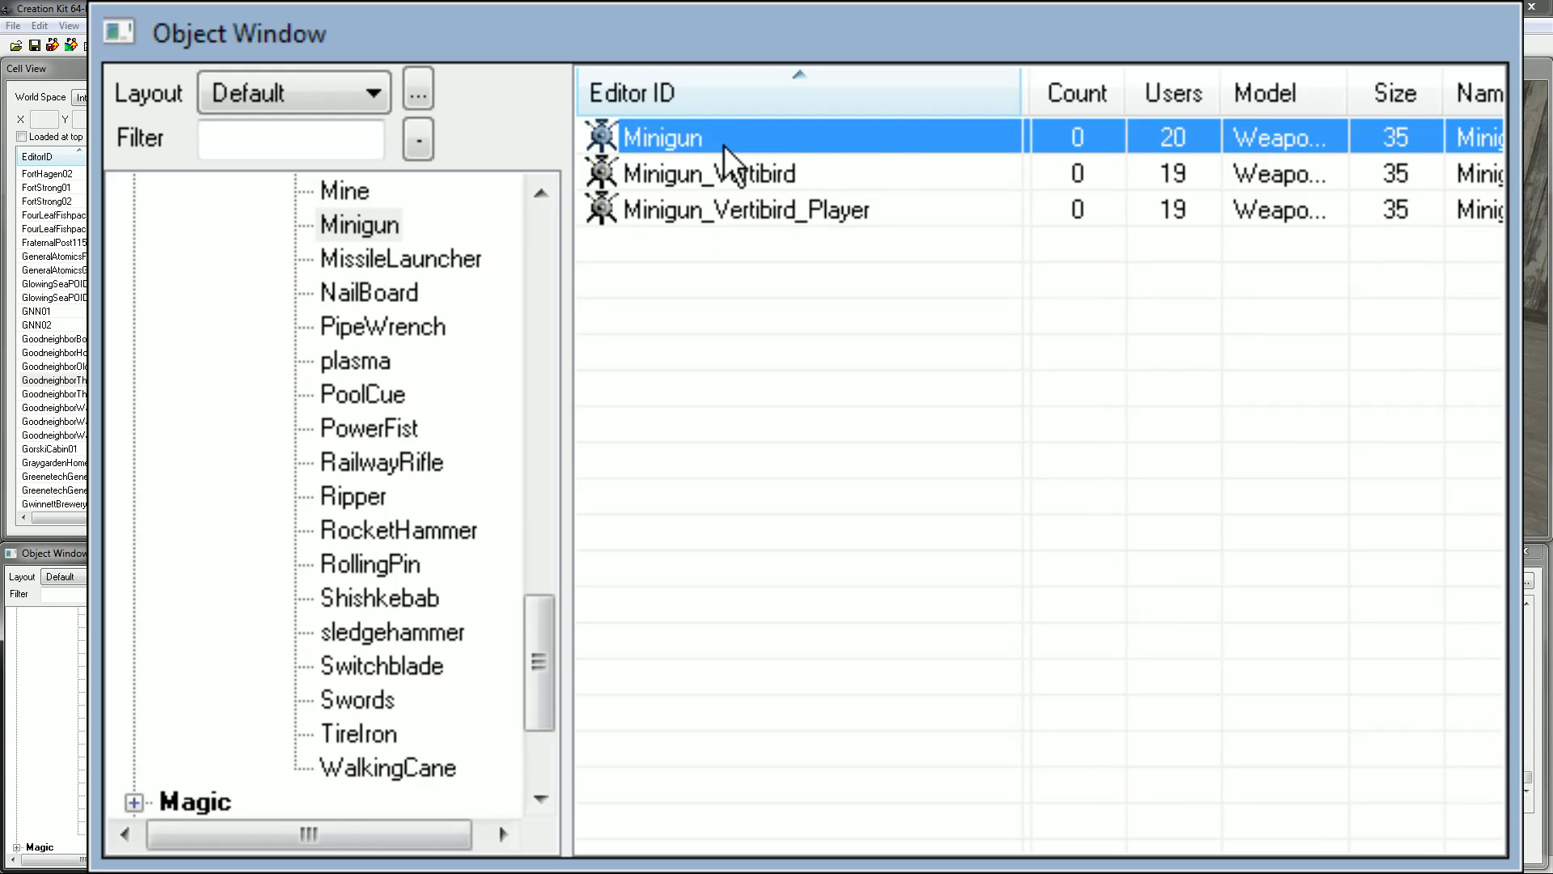
{"action": "left_click", "coordinate": [851, 143]}
{"action": "left_click", "coordinate": [770, 212]}
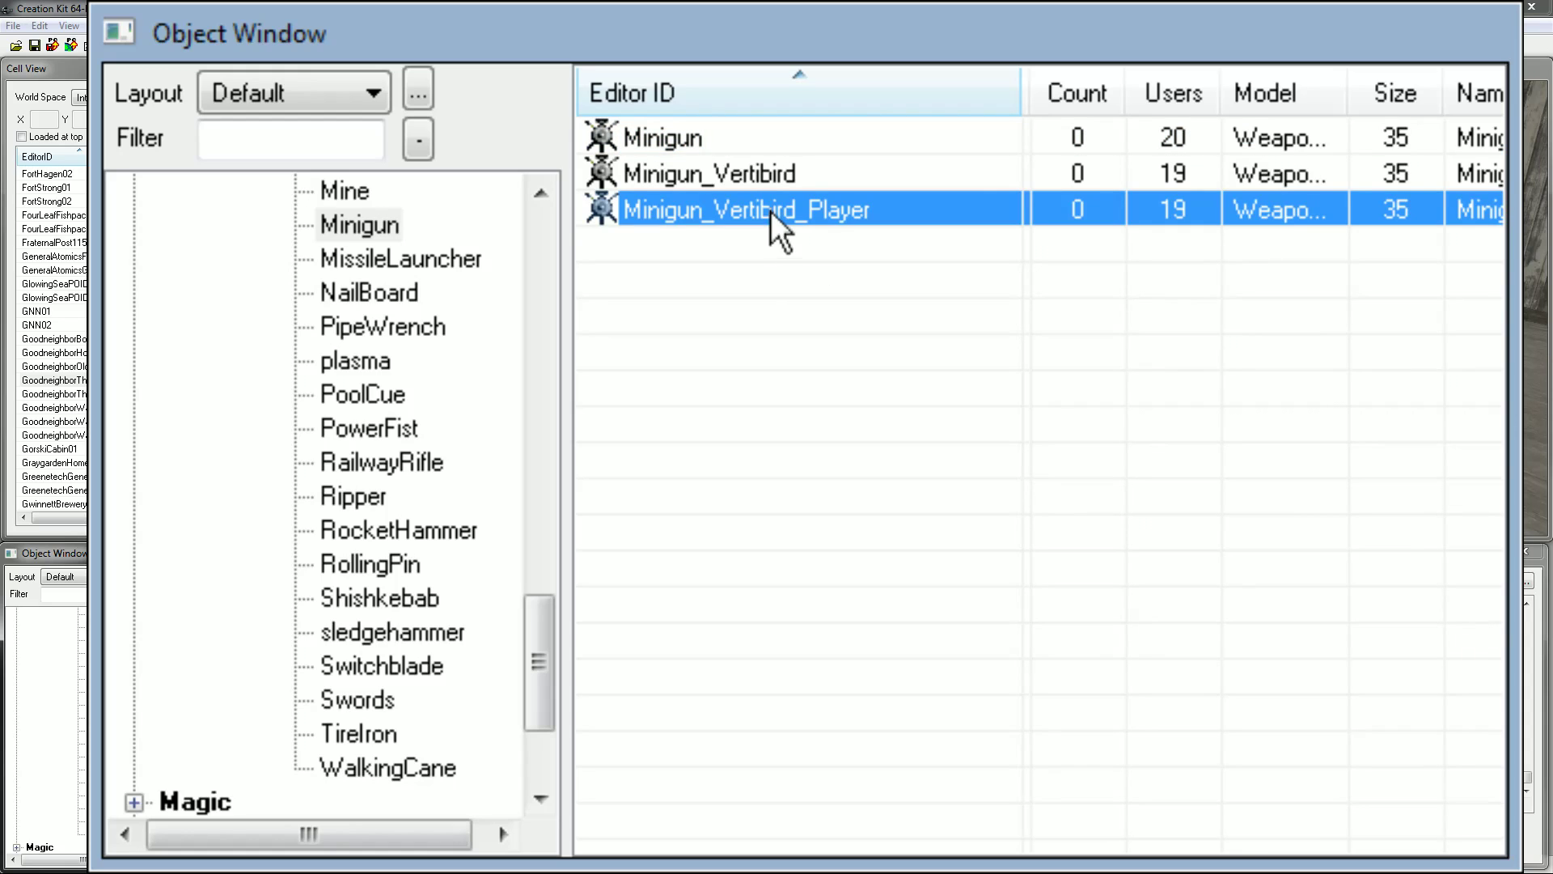
{"action": "left_click", "coordinate": [783, 143]}
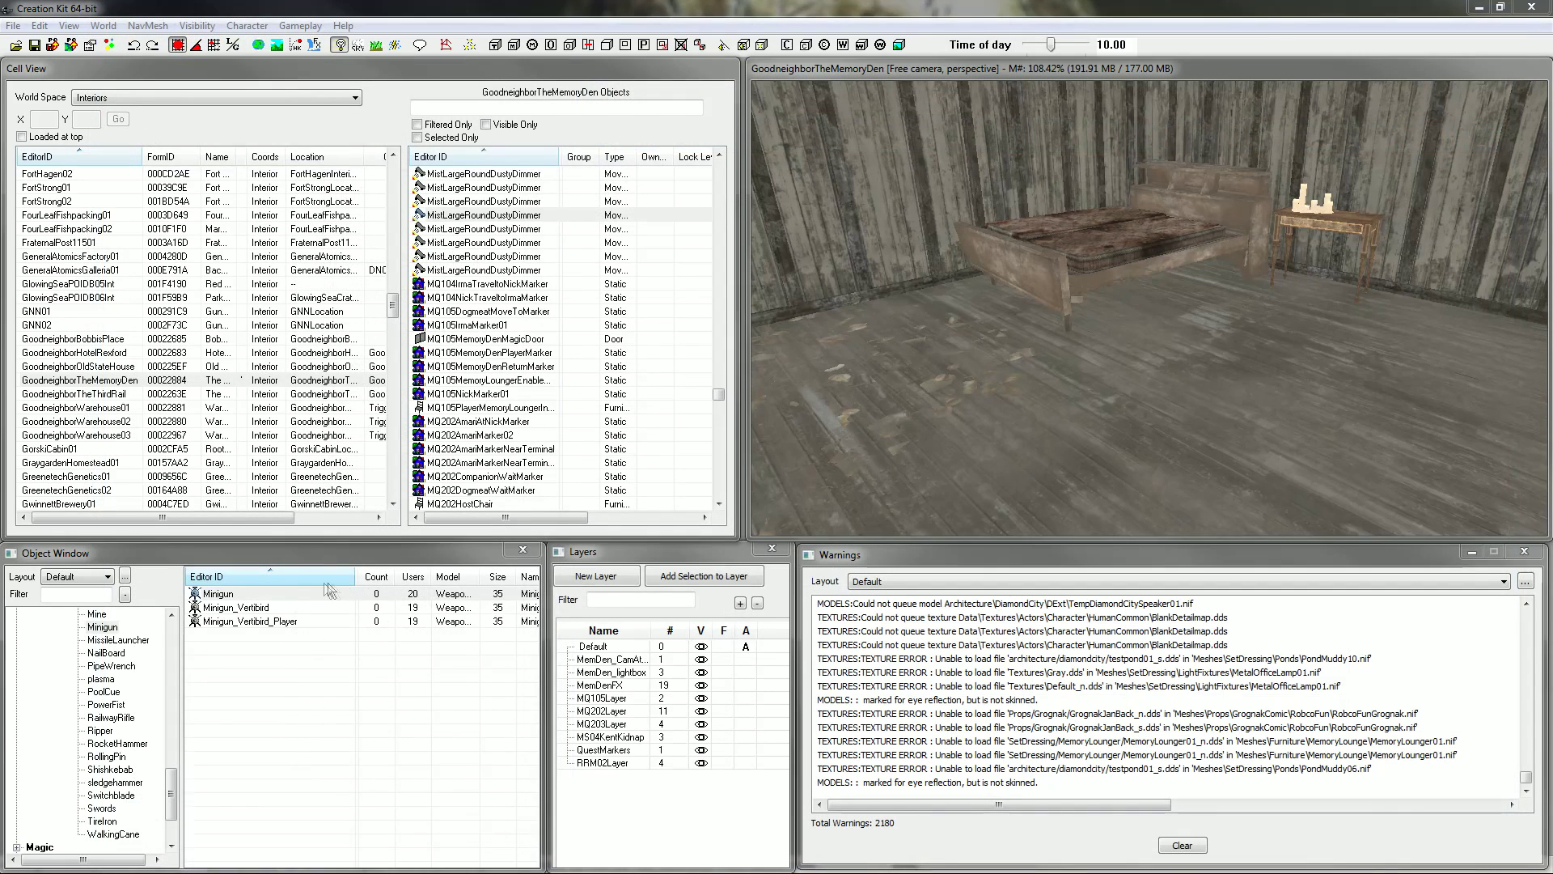
{"action": "left_click", "coordinate": [299, 596]}
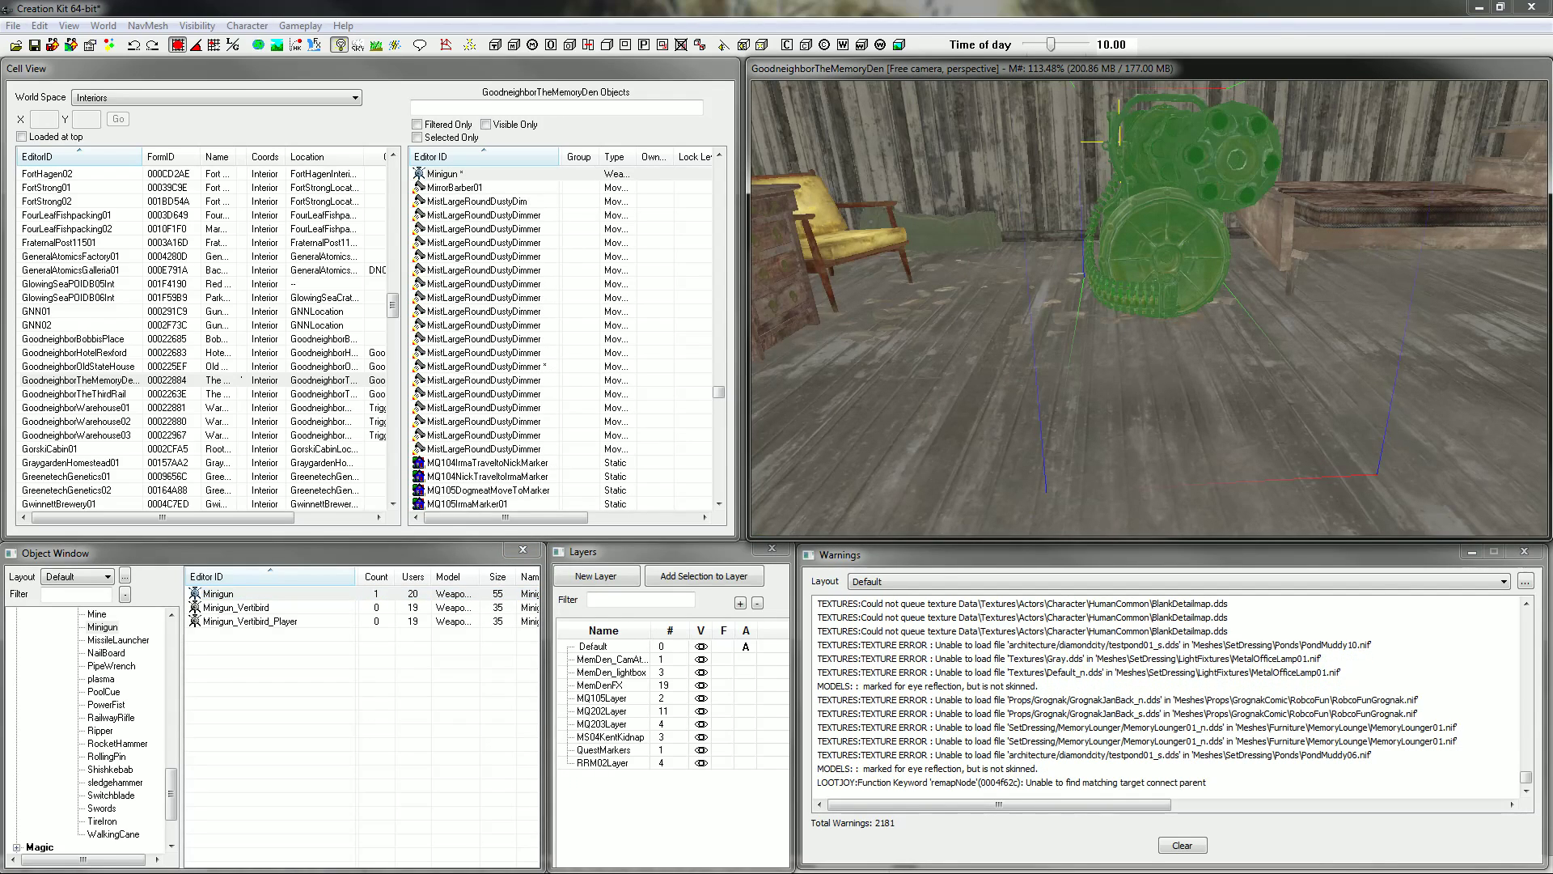
Open the placed minigun's base weapon for editing and enter "Fellout,s Minigun" as its ID.
{"action": "double_click", "coordinate": [1158, 251]}
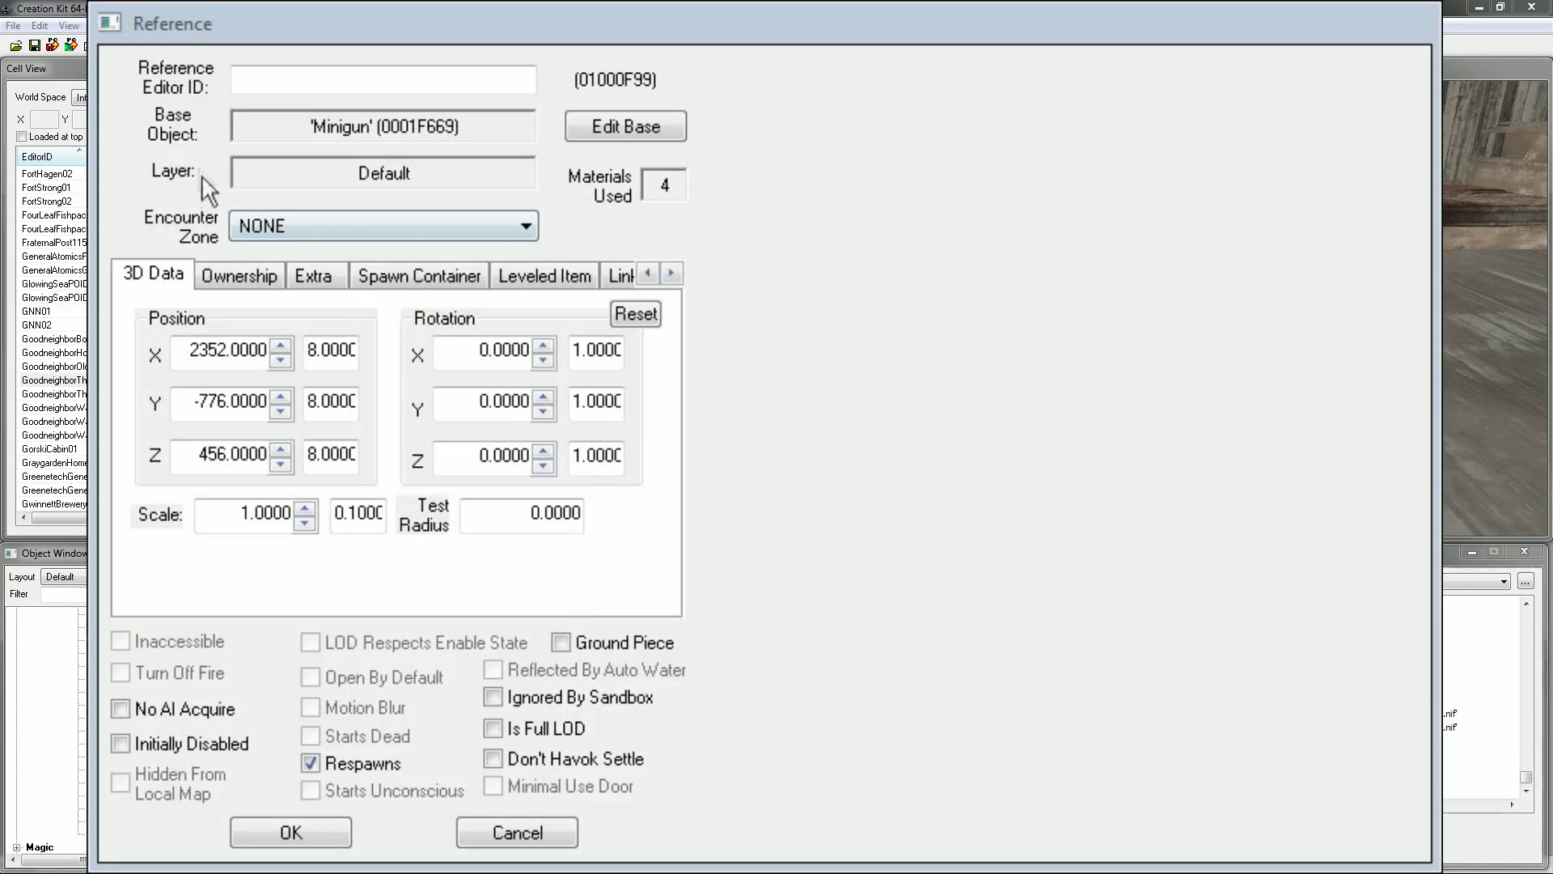
{"action": "left_click", "coordinate": [635, 127]}
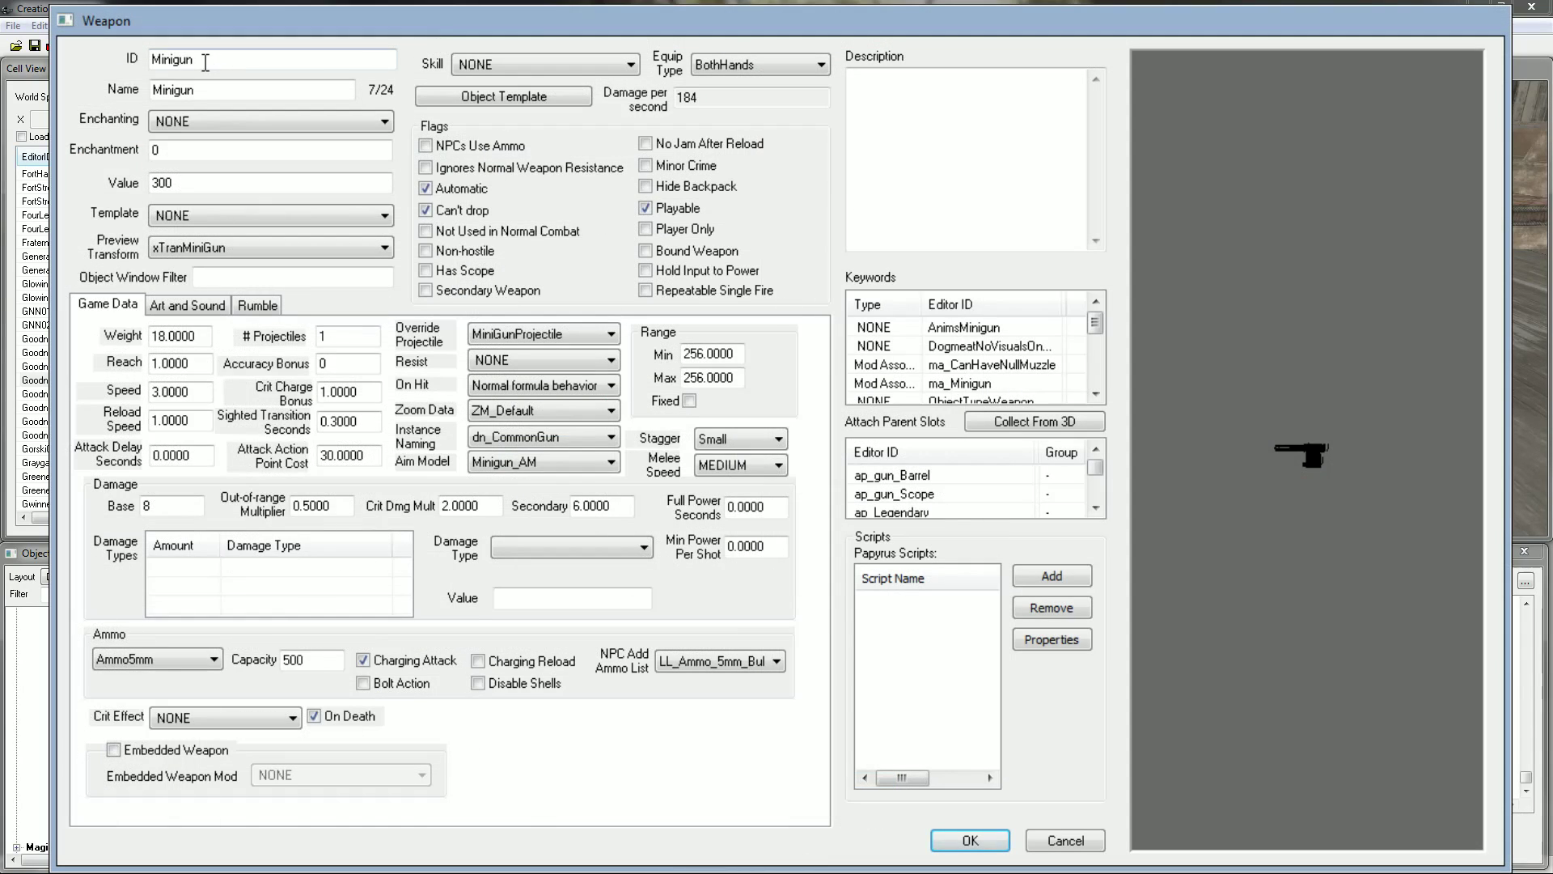
{"action": "left_click_drag", "start_coordinate": [236, 63], "coordinate": [148, 65]}
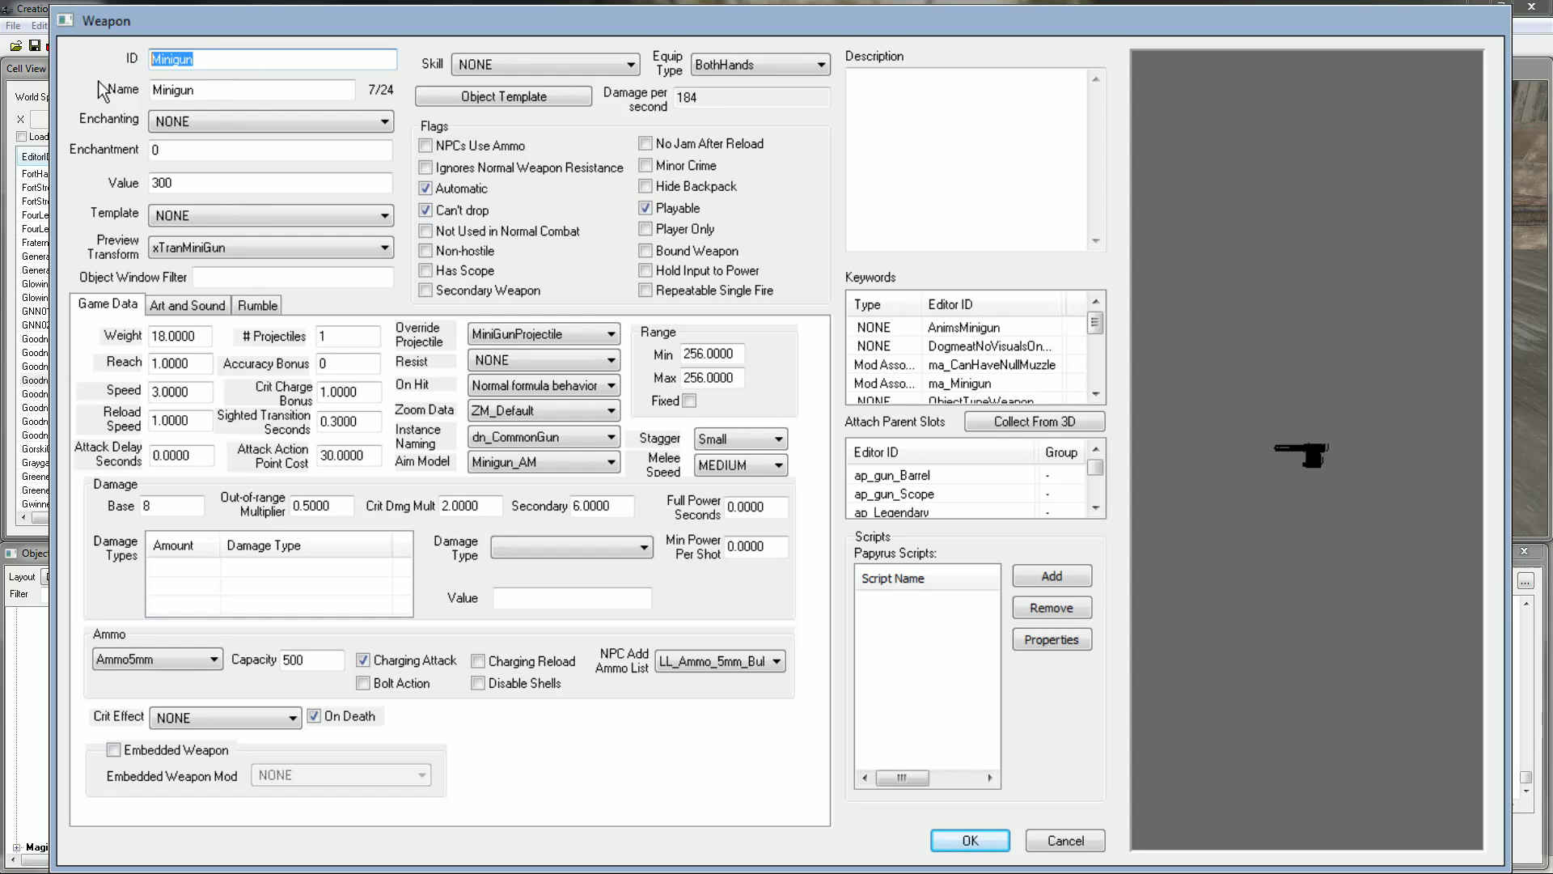
{"action": "type", "text": "Fellout,s Minigun"}
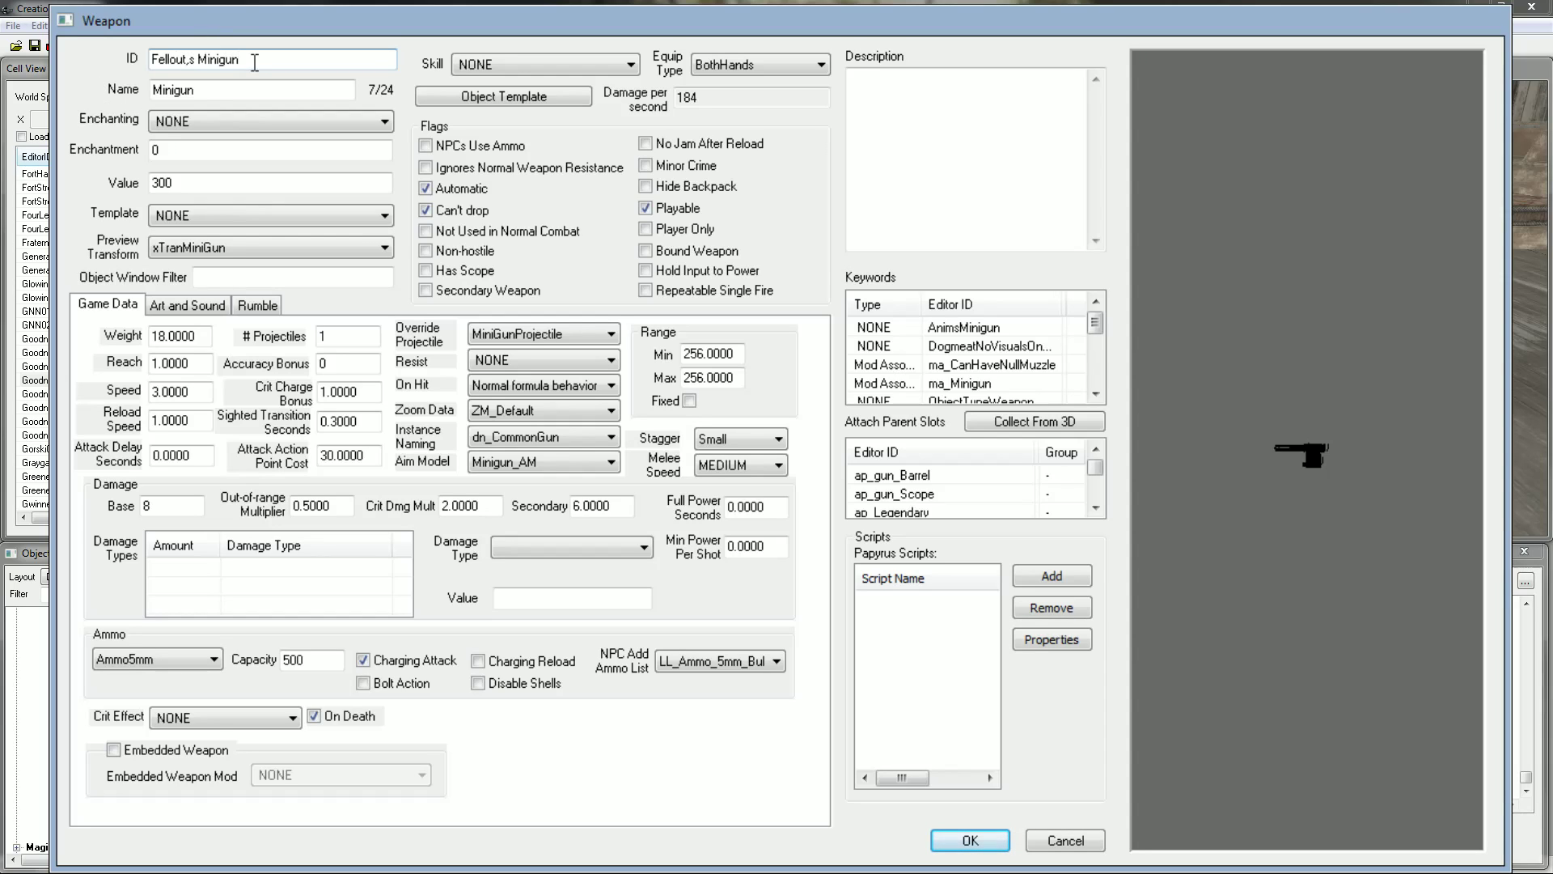
Copy the weapon's new ID text into its name and correct the name to "Fellout's Minigun".
{"action": "key", "text": "ctrl+a"}
{"action": "key", "text": "ctrl+c"}
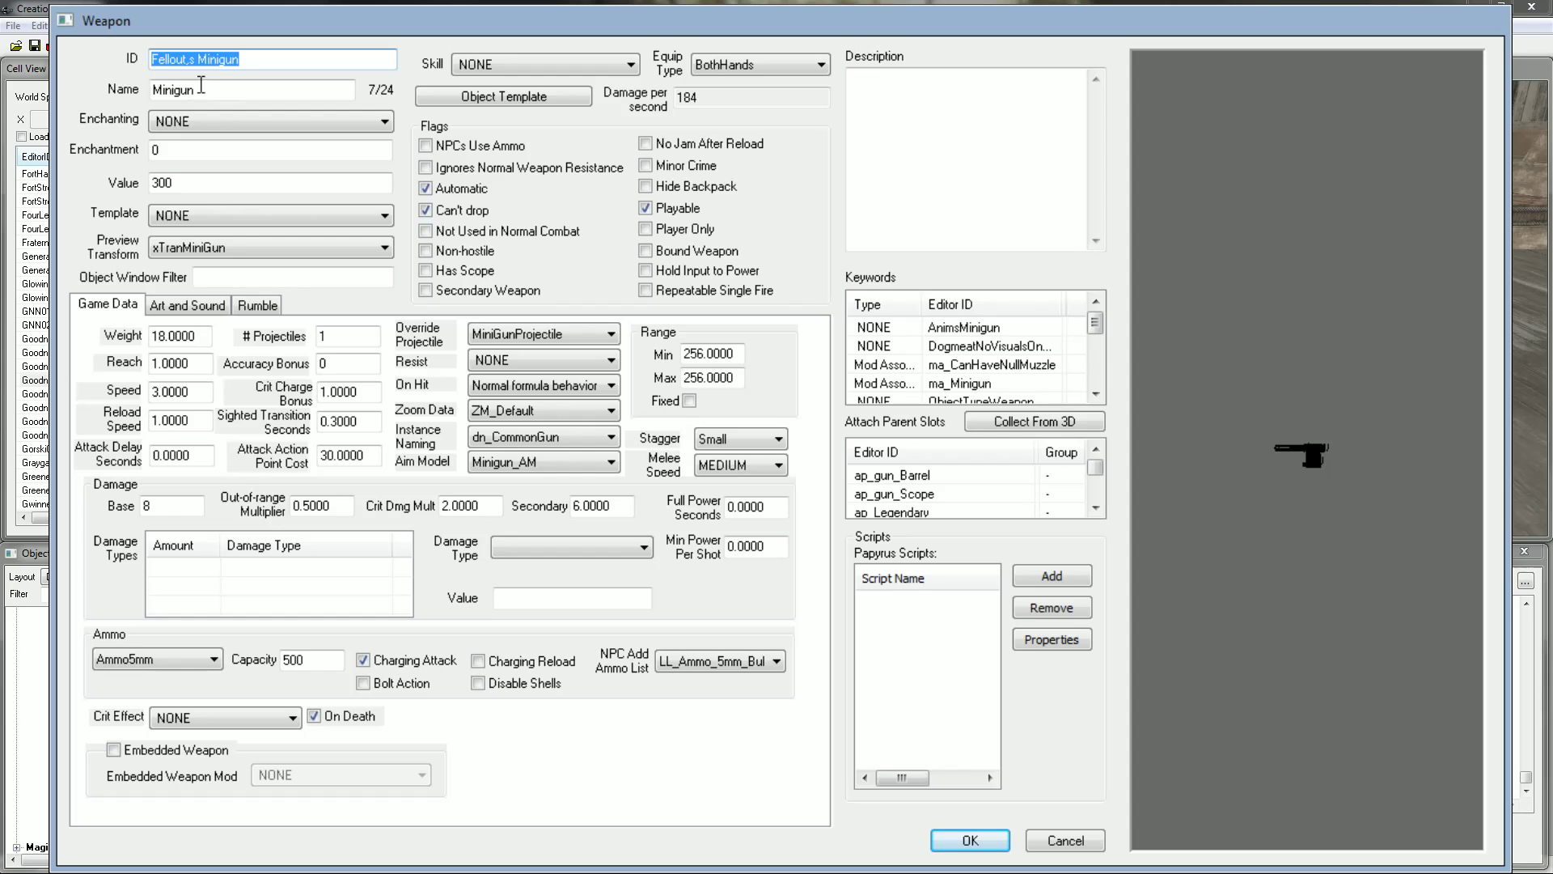
{"action": "double_click", "coordinate": [199, 90]}
{"action": "key", "text": "ctrl+v"}
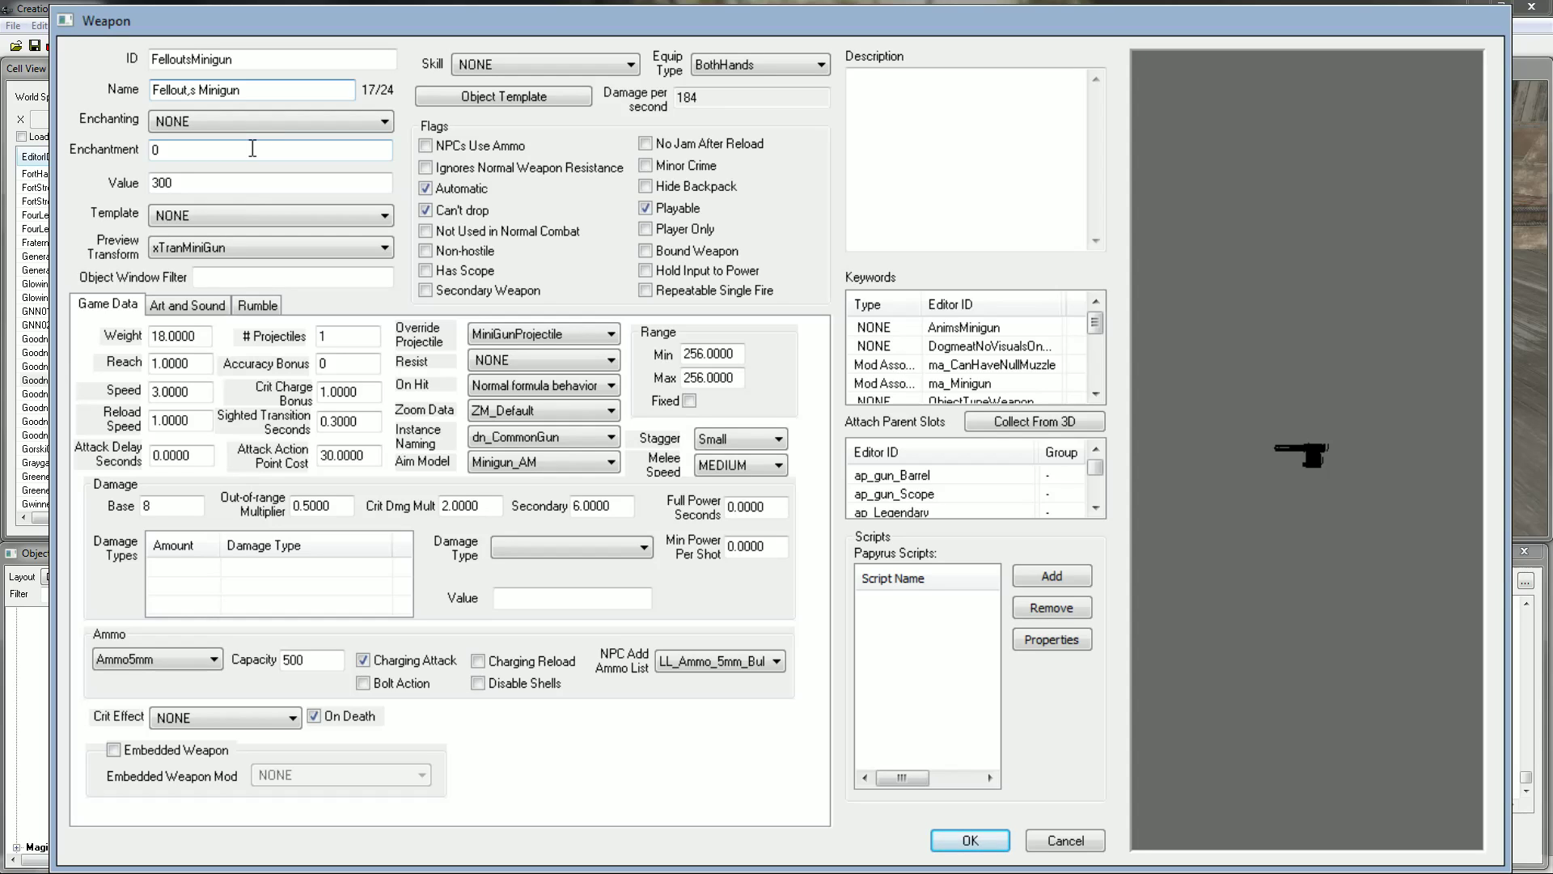
{"action": "key", "text": "BackSpace"}
{"action": "type", "text": "'"}
{"action": "left_click", "coordinate": [243, 58]}
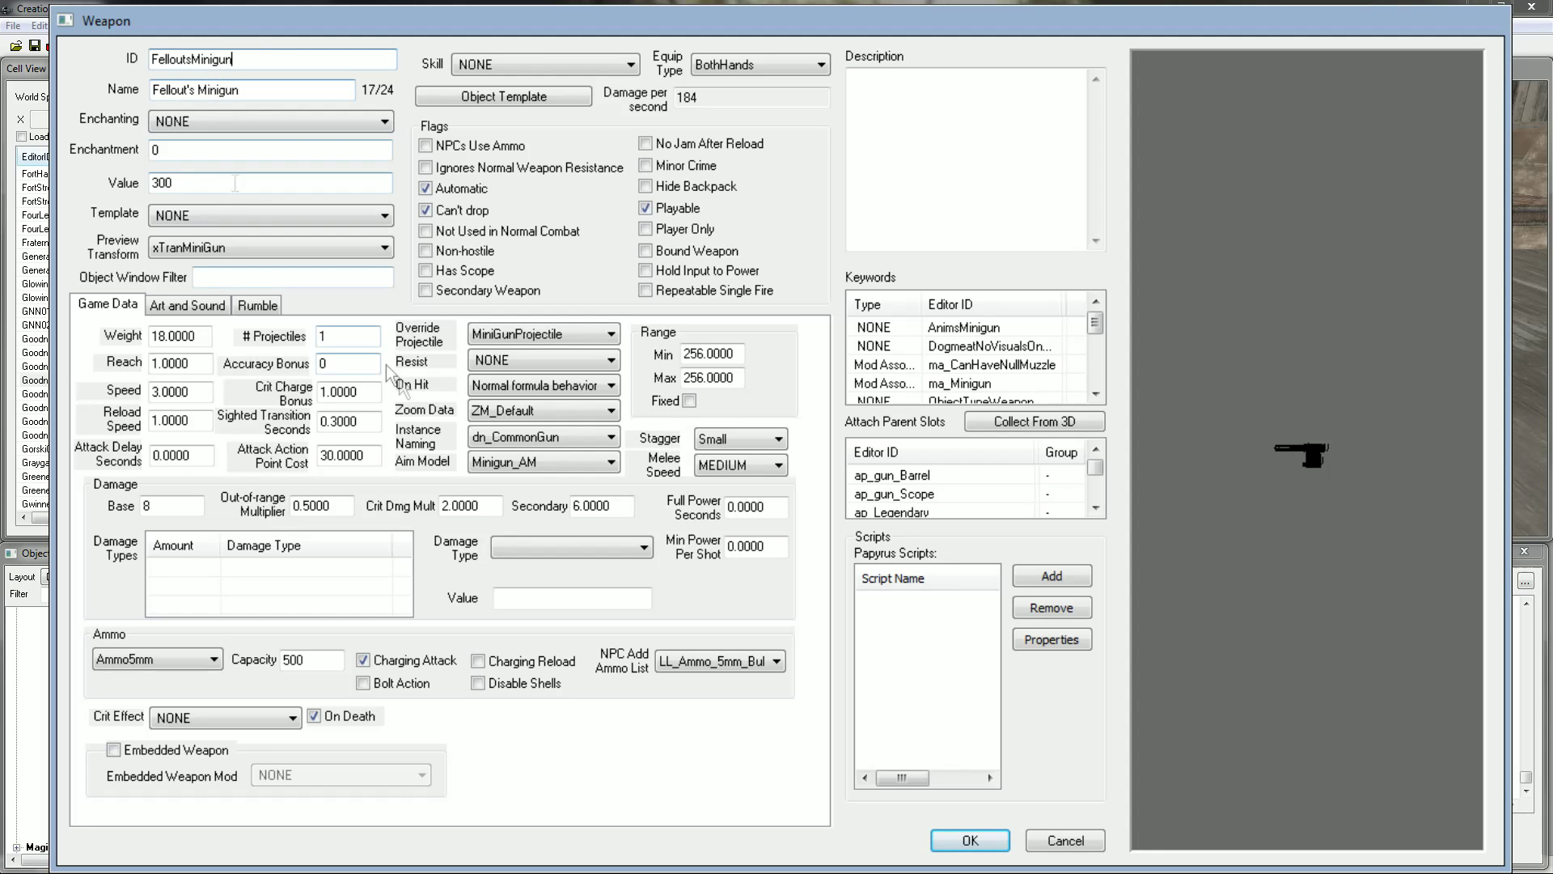
Save the edited weapon as a new form instead of overwriting the original Minigun.
{"action": "left_click", "coordinate": [962, 846]}
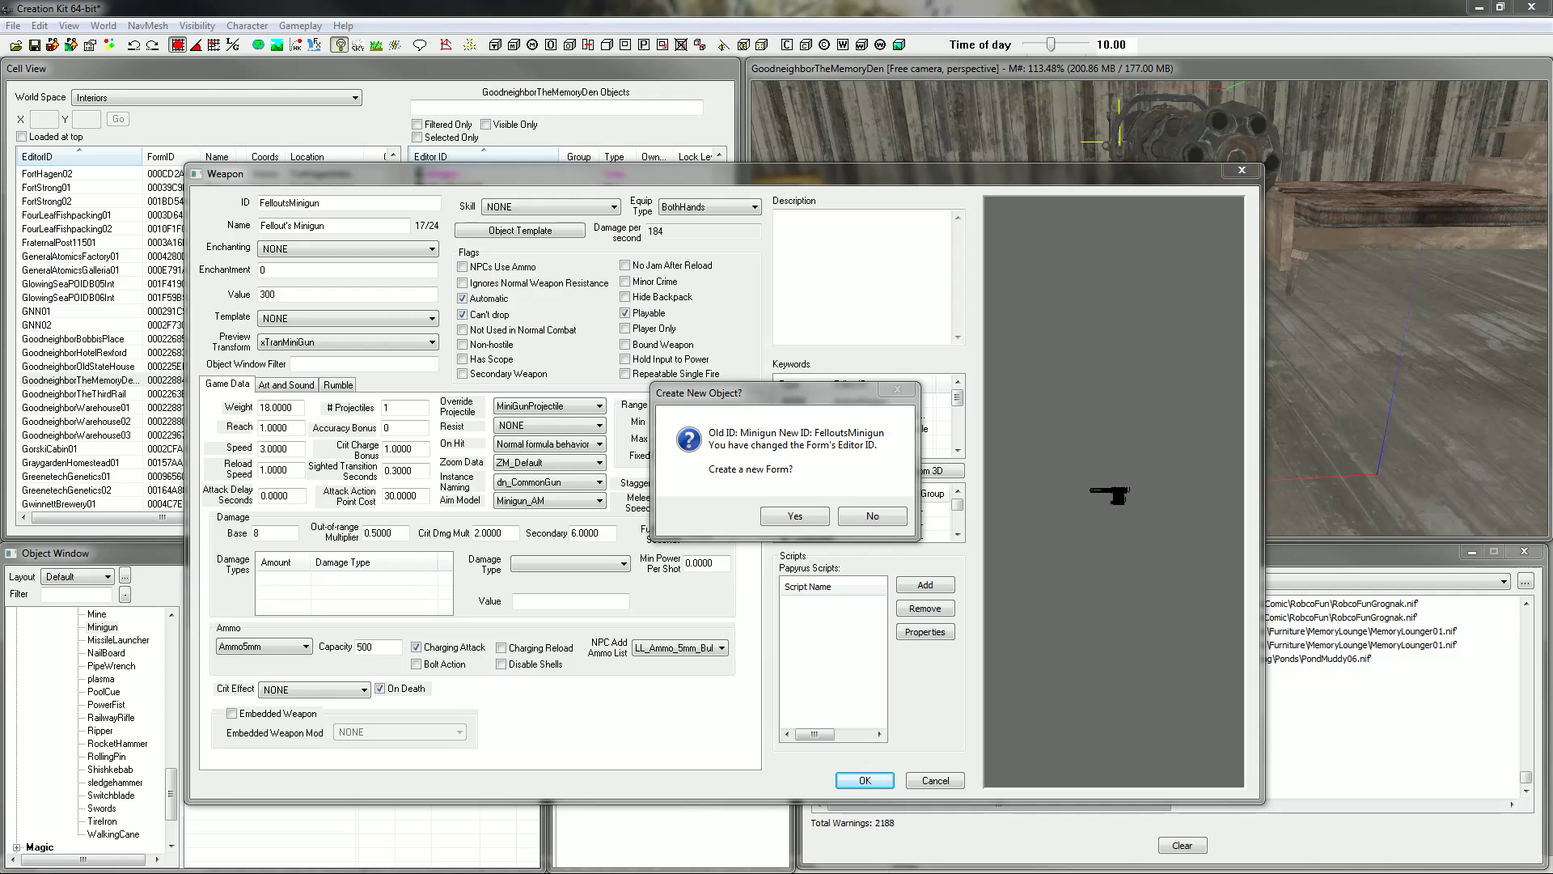
{"action": "left_click_drag", "start_coordinate": [781, 393], "coordinate": [746, 375]}
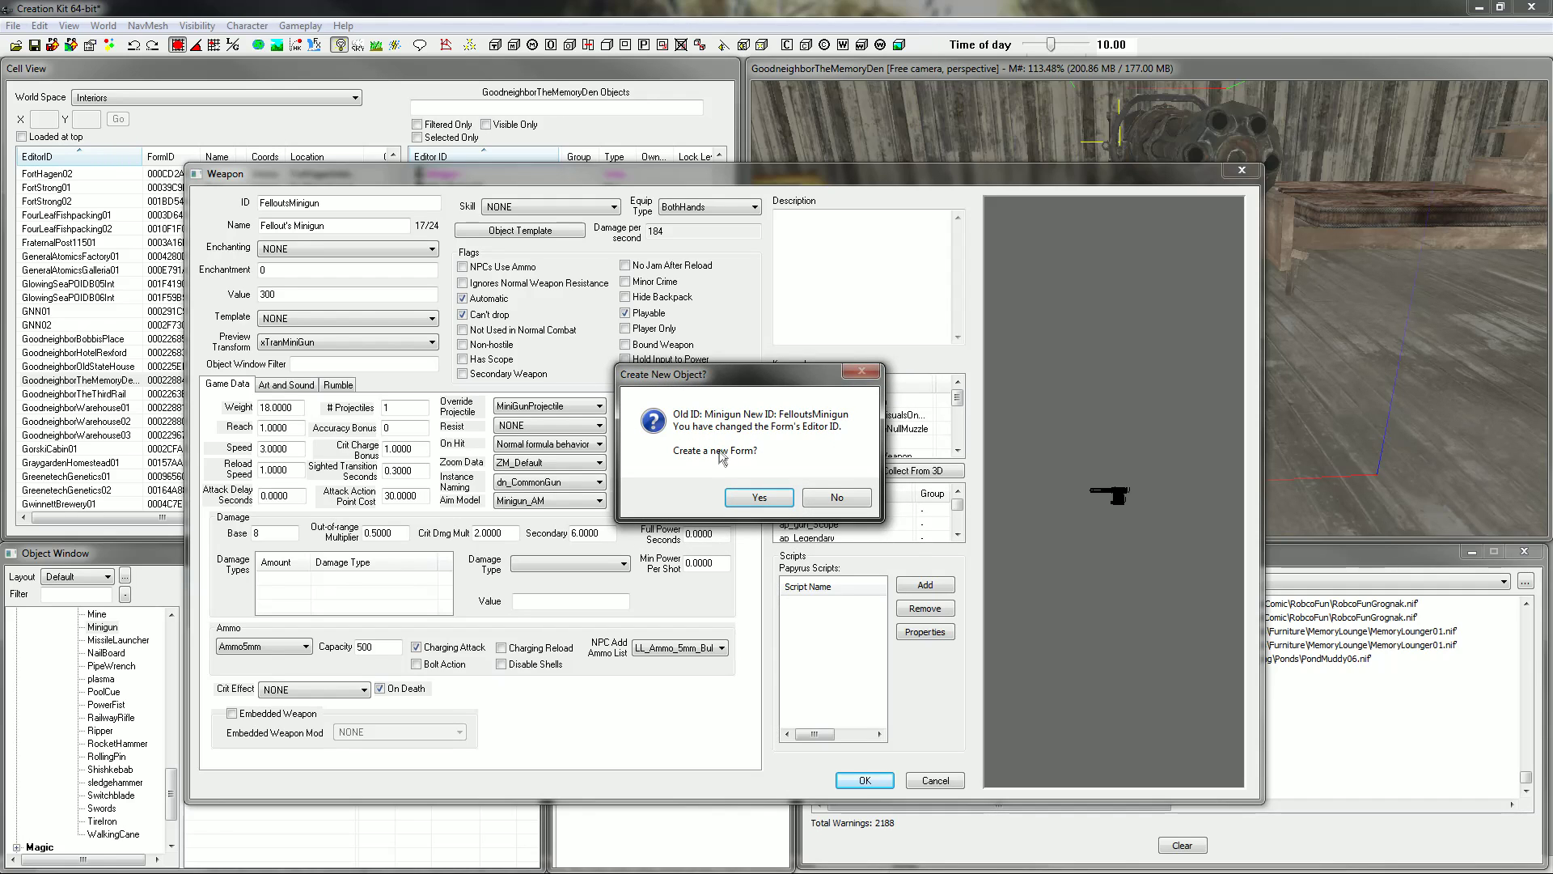
{"action": "left_click", "coordinate": [759, 497]}
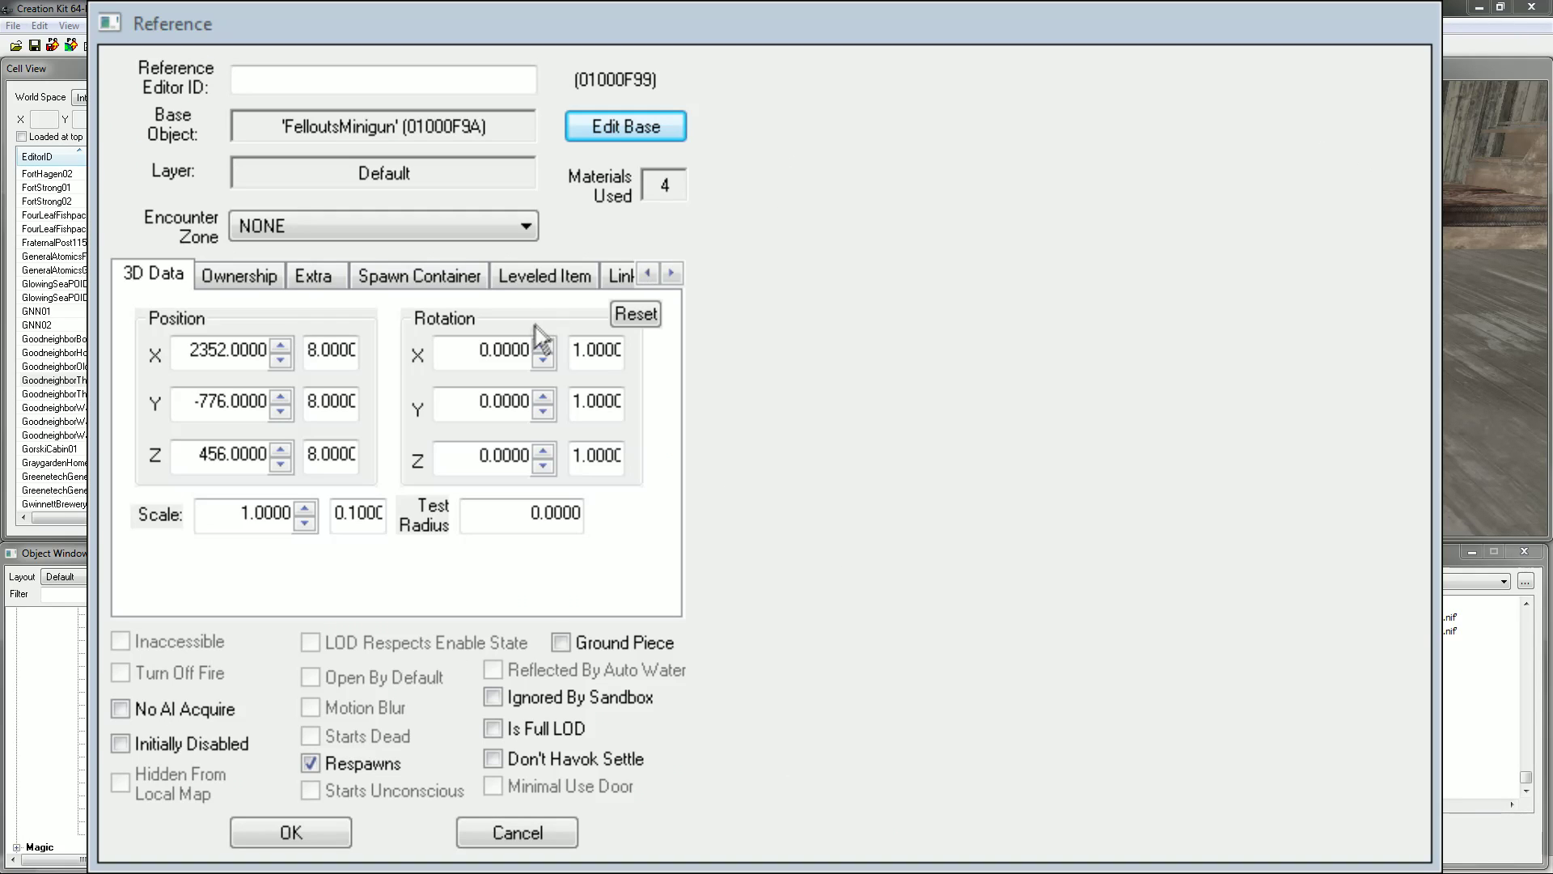
Reopen the minigun's base weapon for editing and set its weight to 2 and reload speed to 0.2.
{"action": "left_click", "coordinate": [627, 126]}
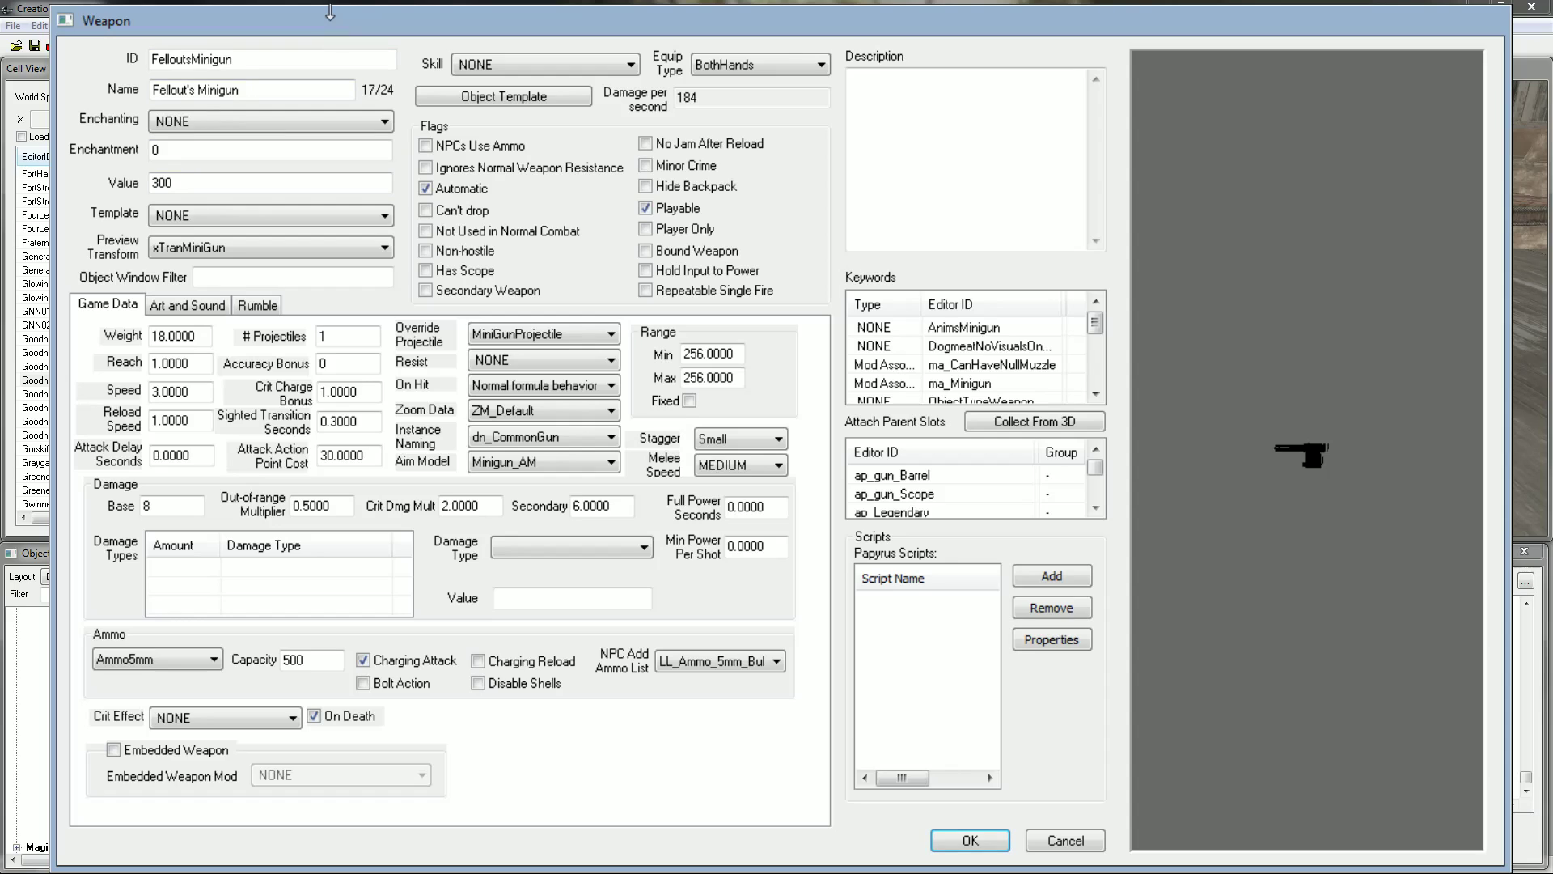
{"action": "left_click", "coordinate": [166, 340]}
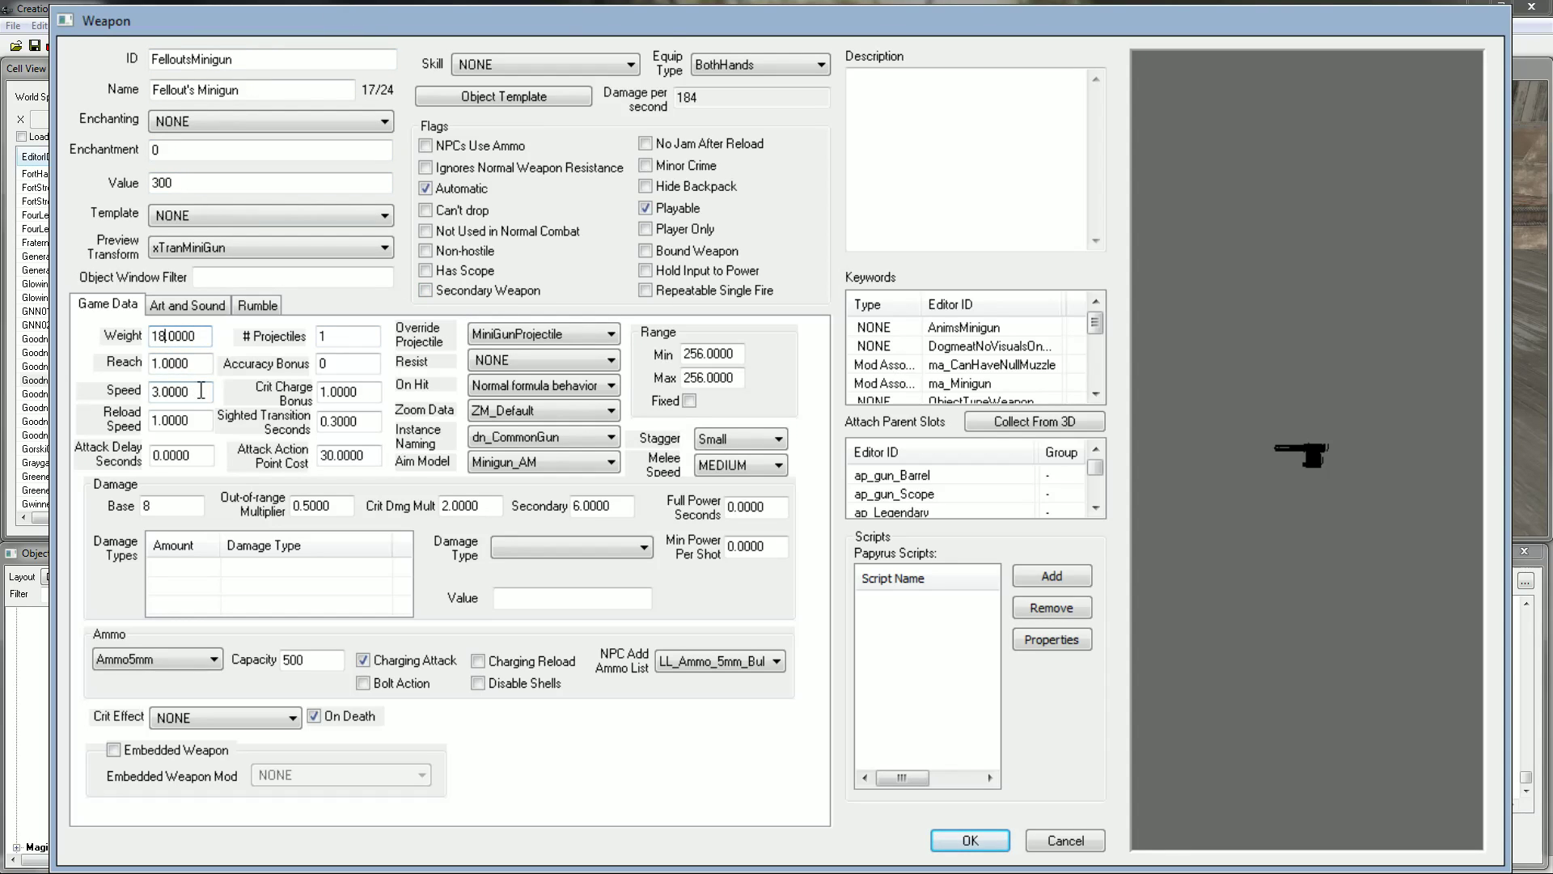
{"action": "key", "text": "BackSpace"}
{"action": "type", "text": "2"}
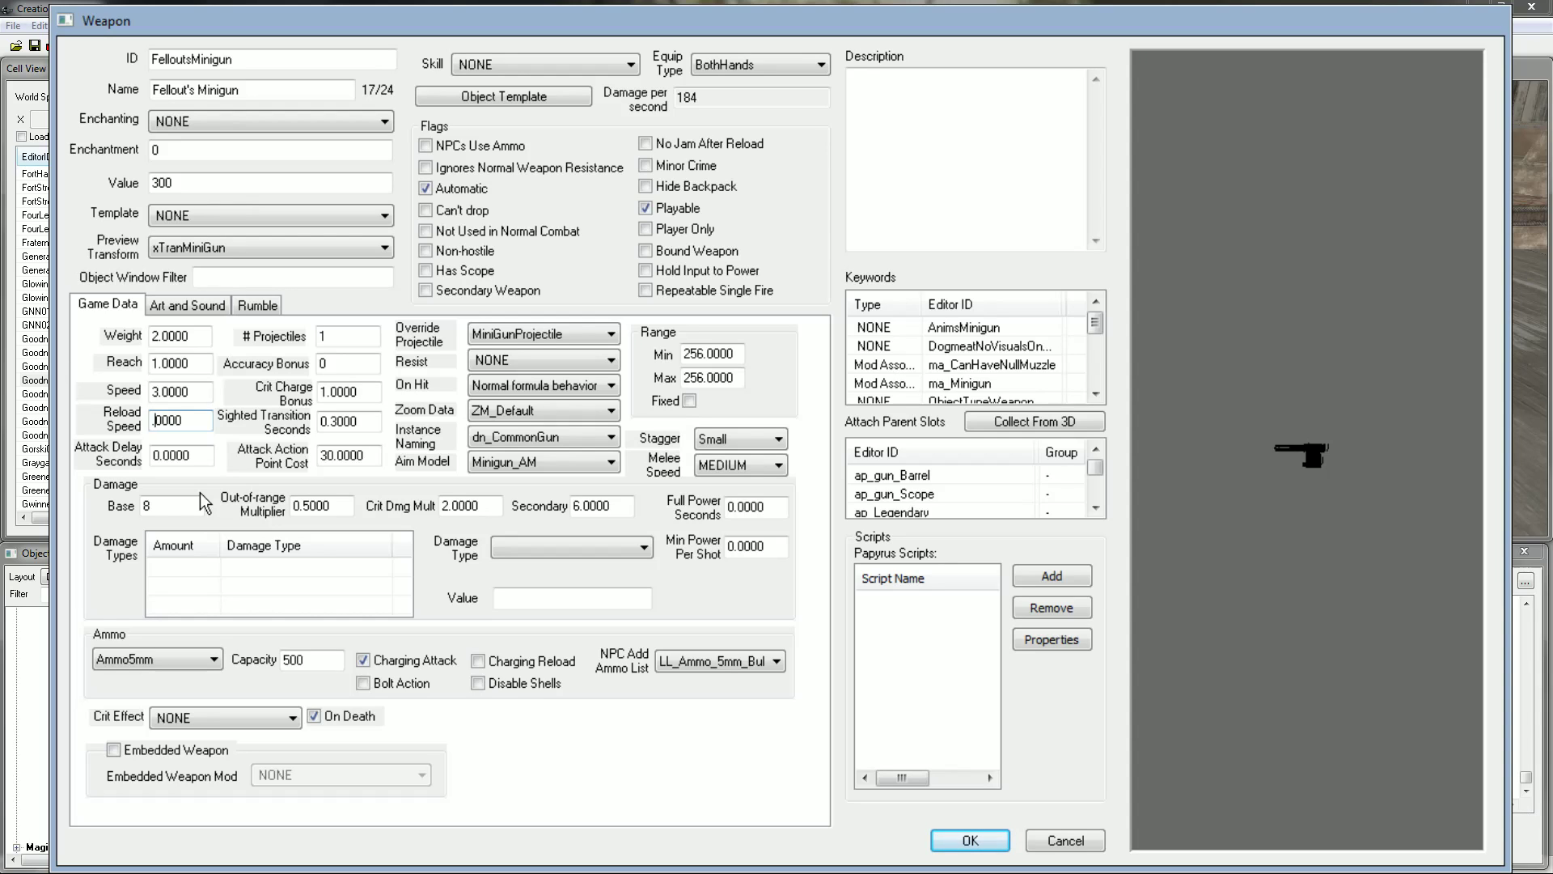
{"action": "type", "text": "2"}
Set the weapon's base damage to 200 and add a dtEnergy damage type with a value of 100.
{"action": "left_click", "coordinate": [172, 508]}
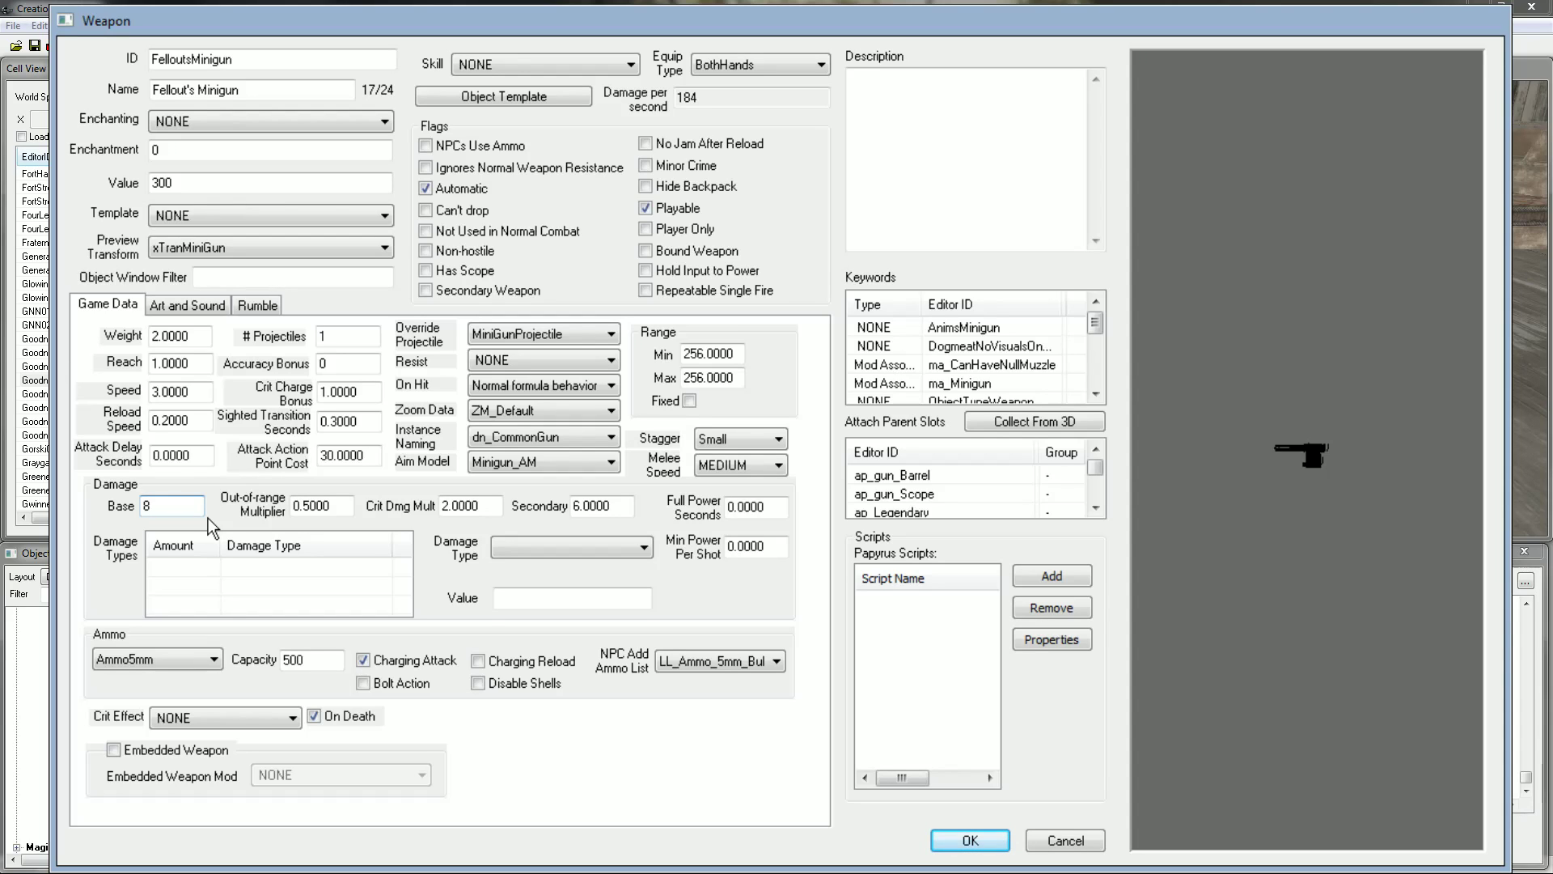
{"action": "key", "text": "BackSpace"}
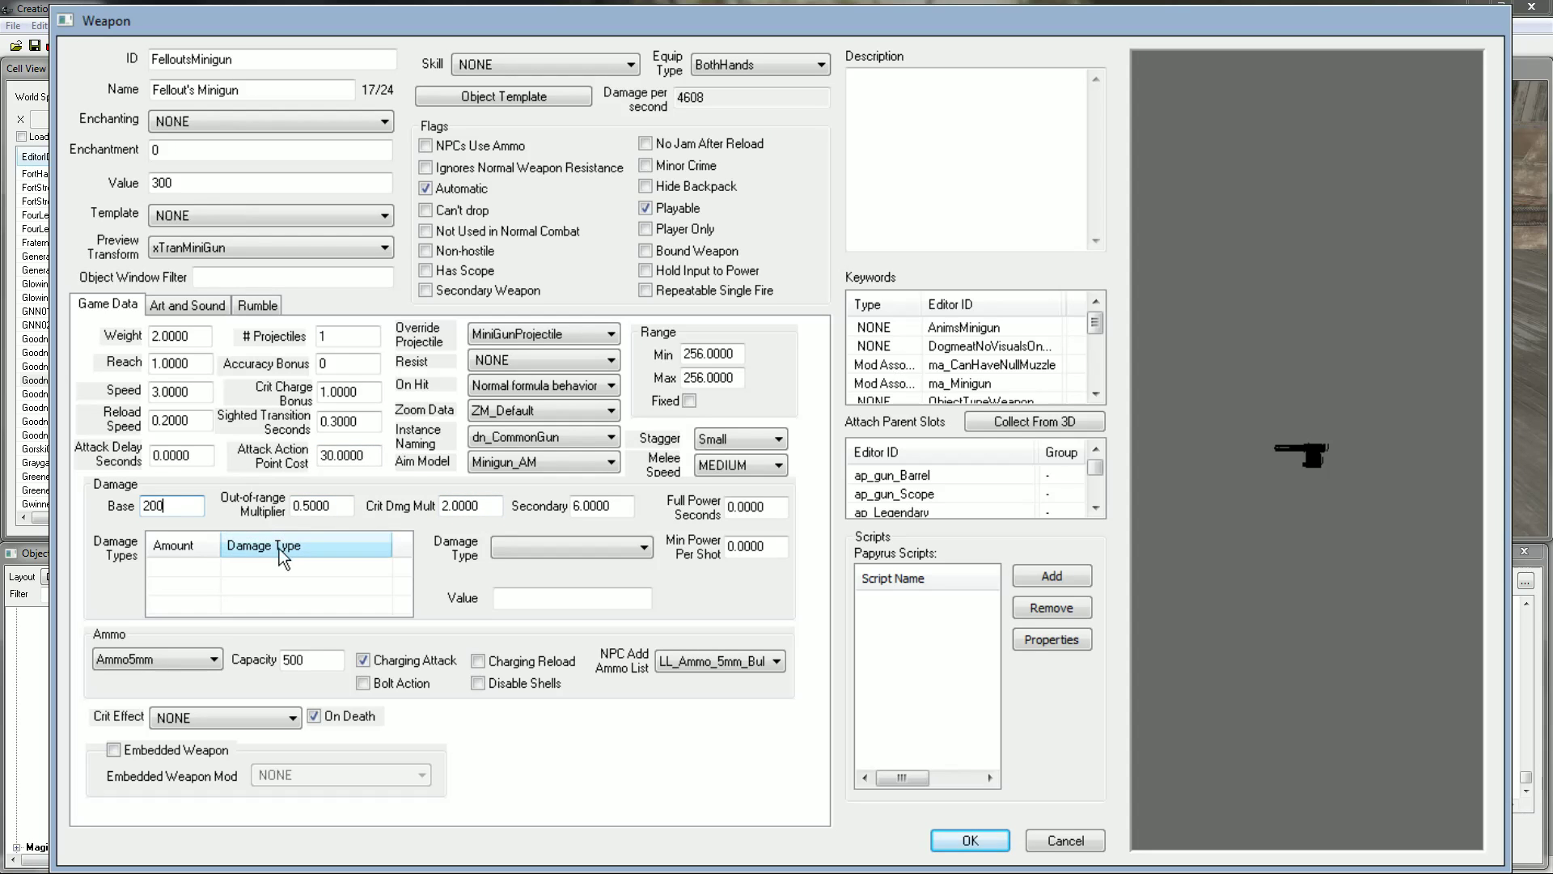
{"action": "right_click", "coordinate": [195, 563]}
{"action": "left_click", "coordinate": [202, 570]}
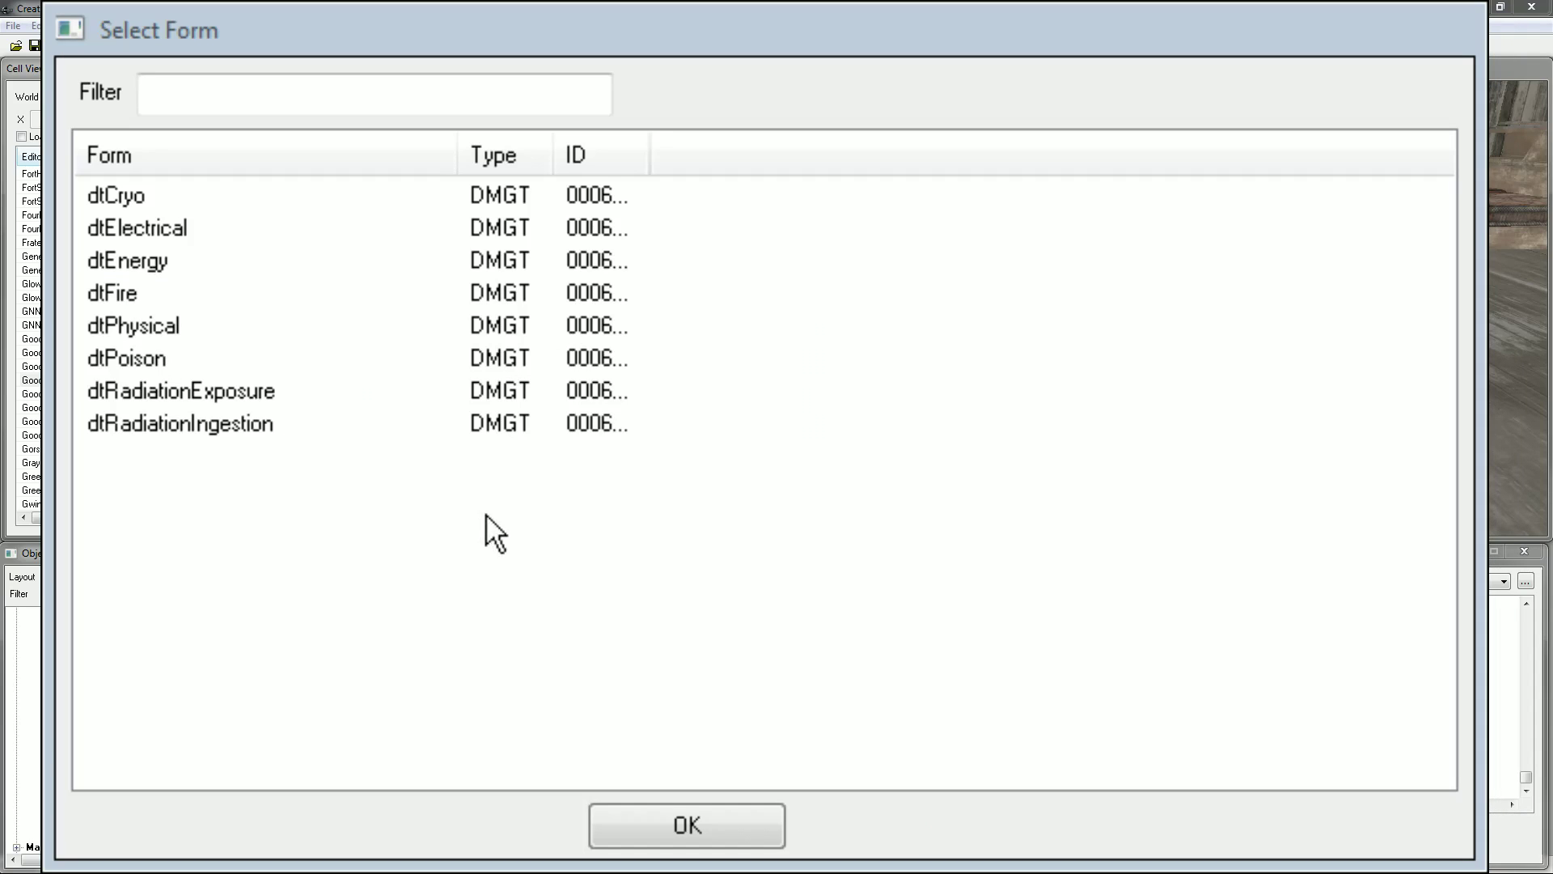
{"action": "left_click", "coordinate": [114, 263]}
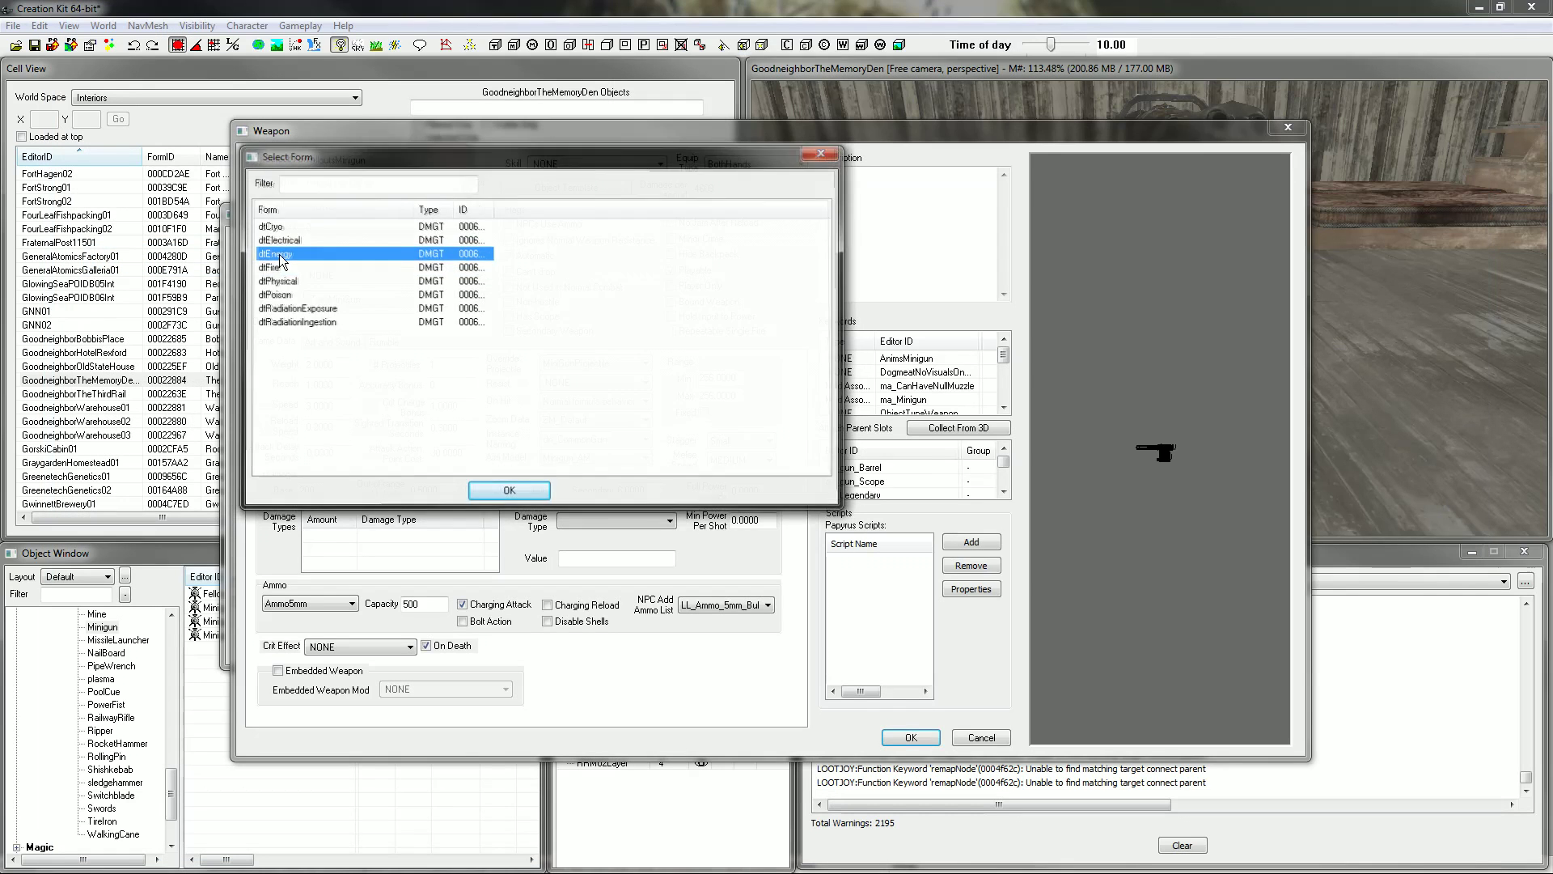
{"action": "double_click", "coordinate": [142, 261]}
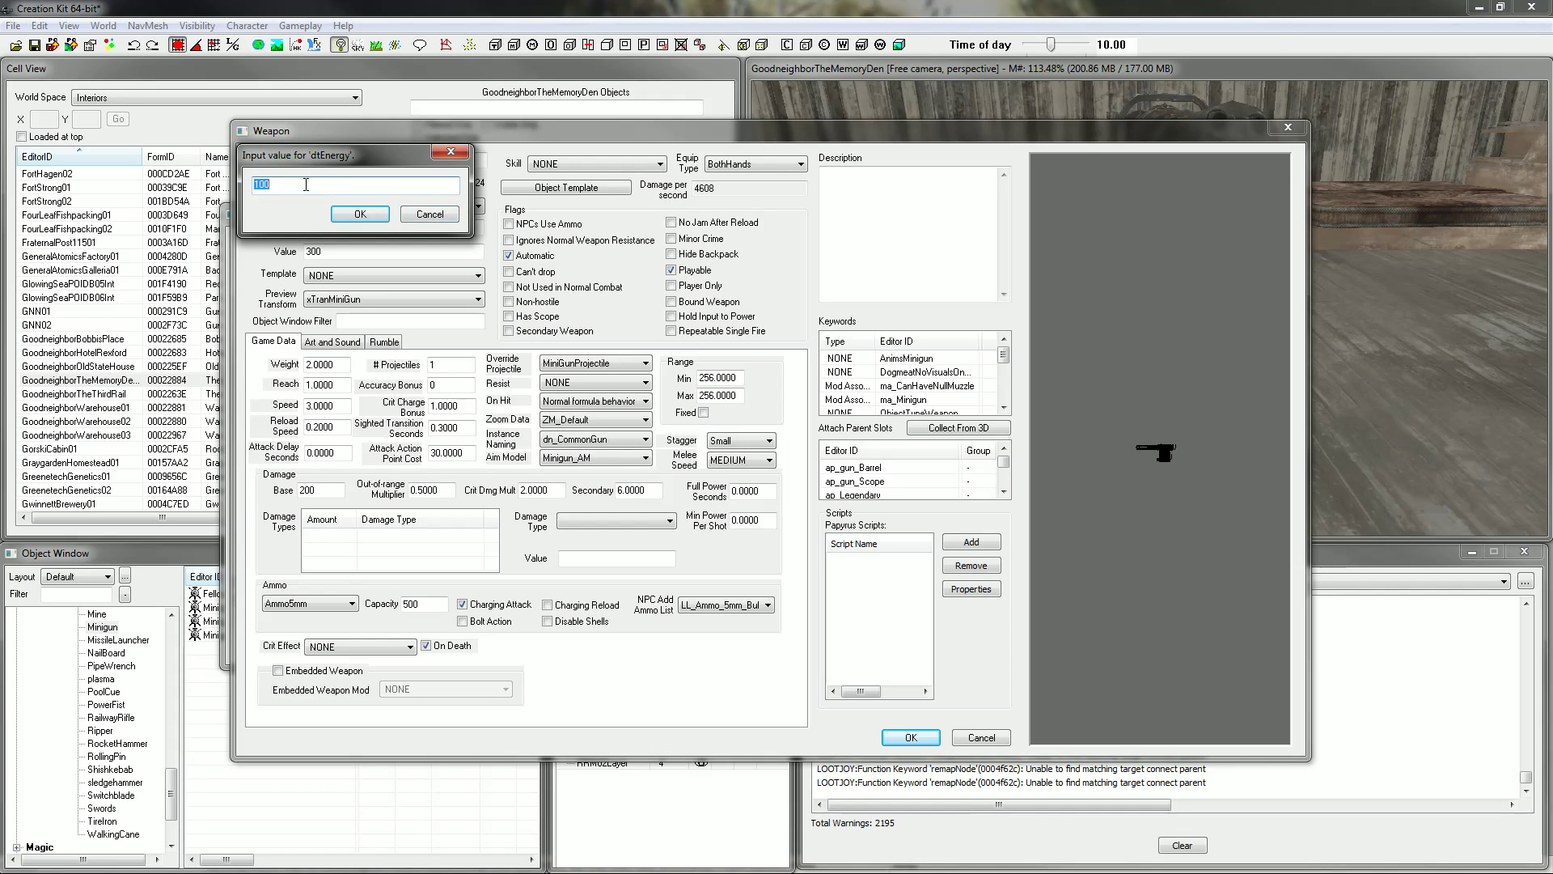
{"action": "left_click", "coordinate": [360, 215]}
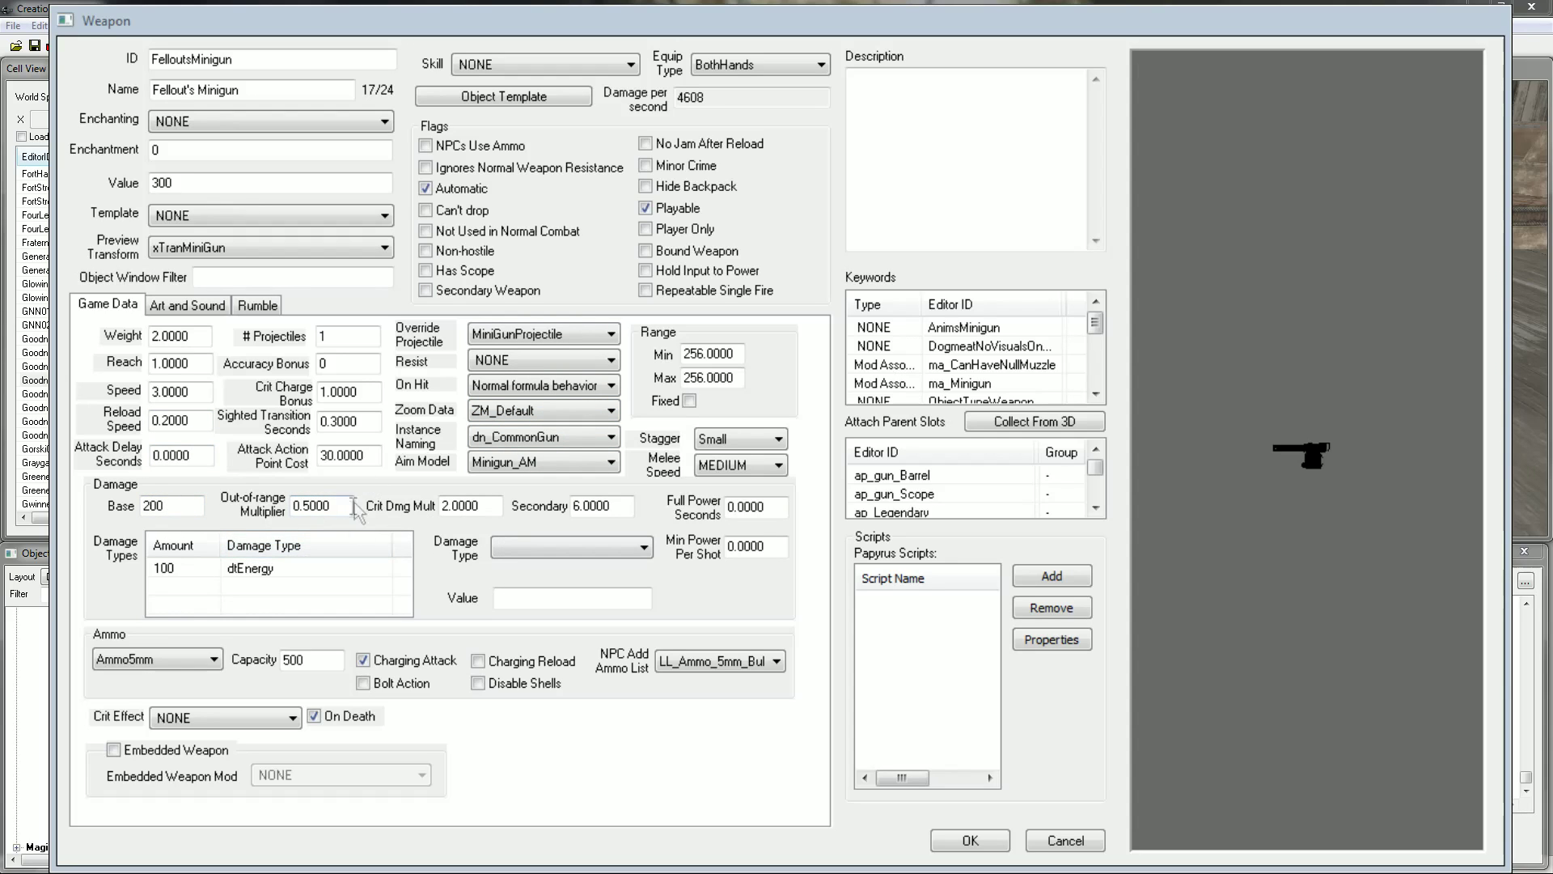
Change the override projectile to MissileProjectile, raise the ammo capacity to 5000, and accept the weapon and reference edits.
{"action": "left_click", "coordinate": [522, 348]}
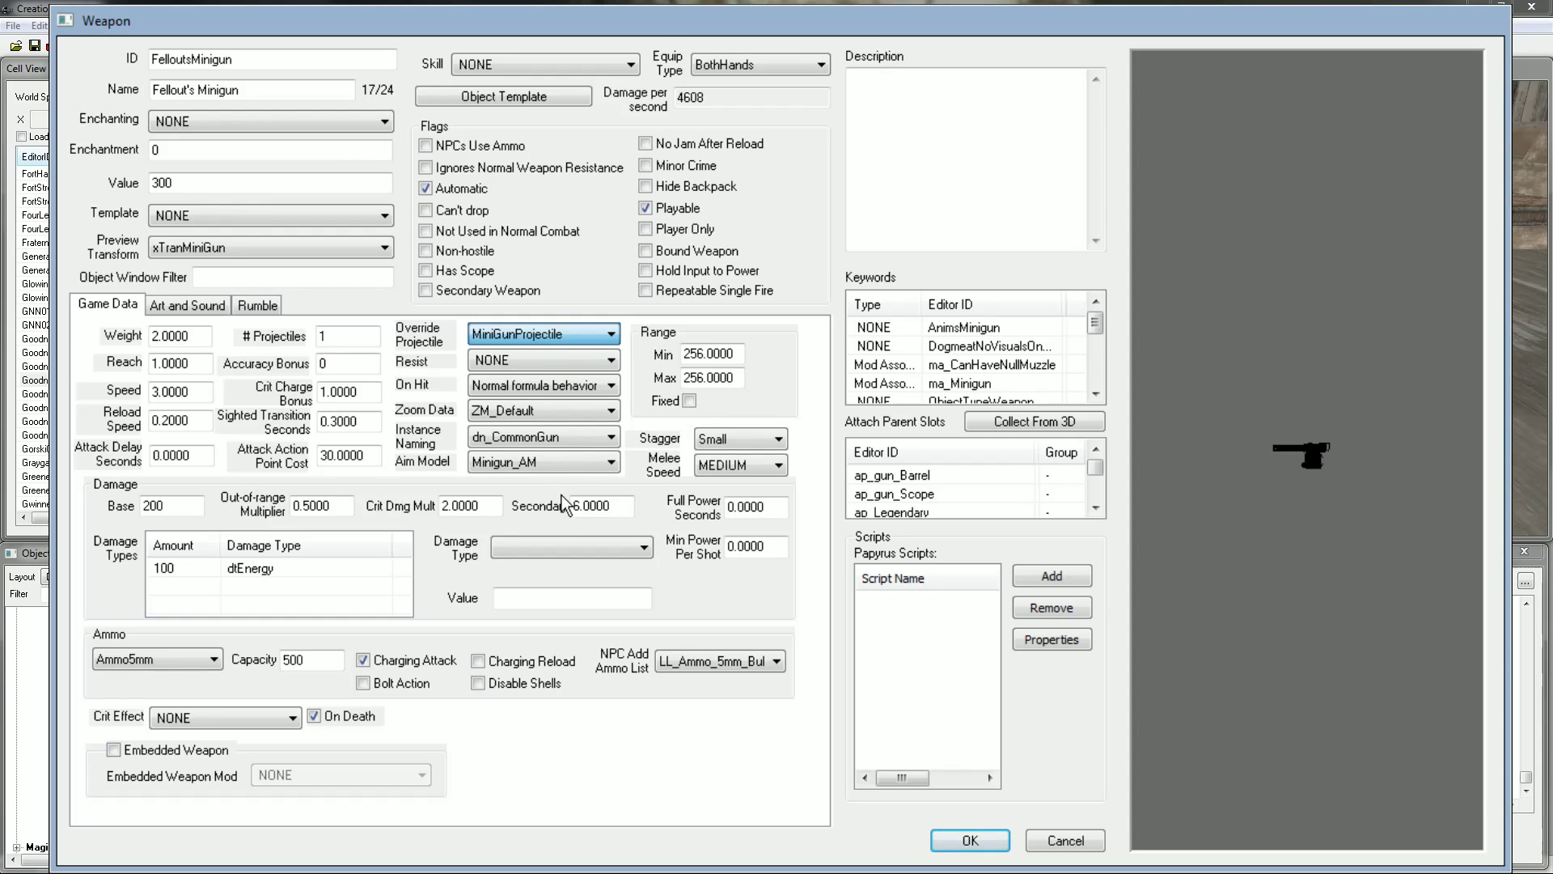
{"action": "left_click", "coordinate": [526, 382]}
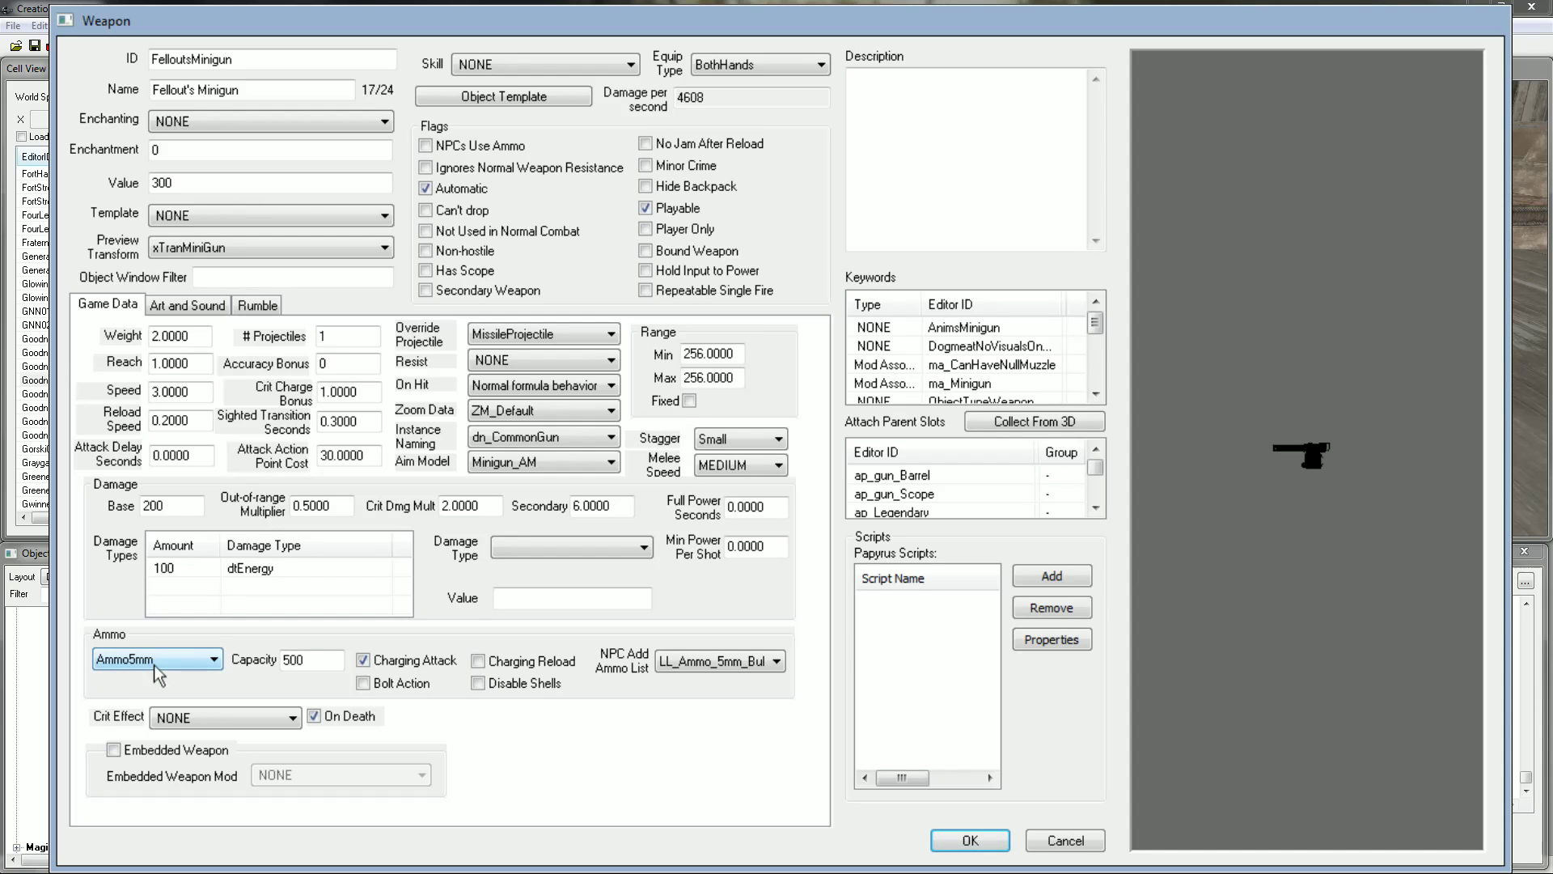
{"action": "left_click", "coordinate": [314, 663]}
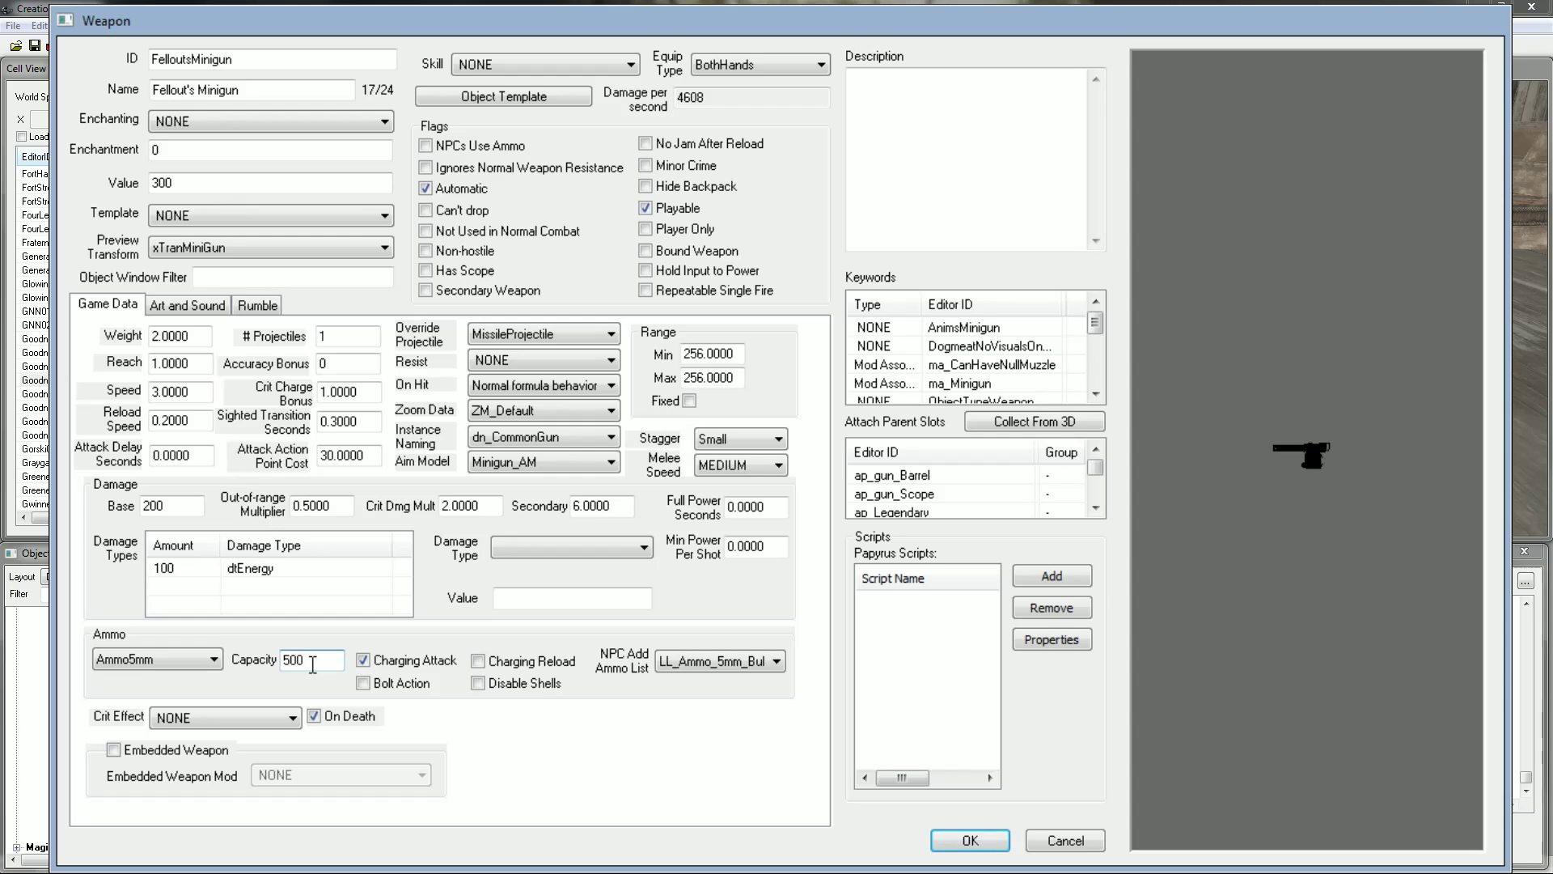
{"action": "type", "text": "0"}
{"action": "left_click", "coordinate": [976, 845]}
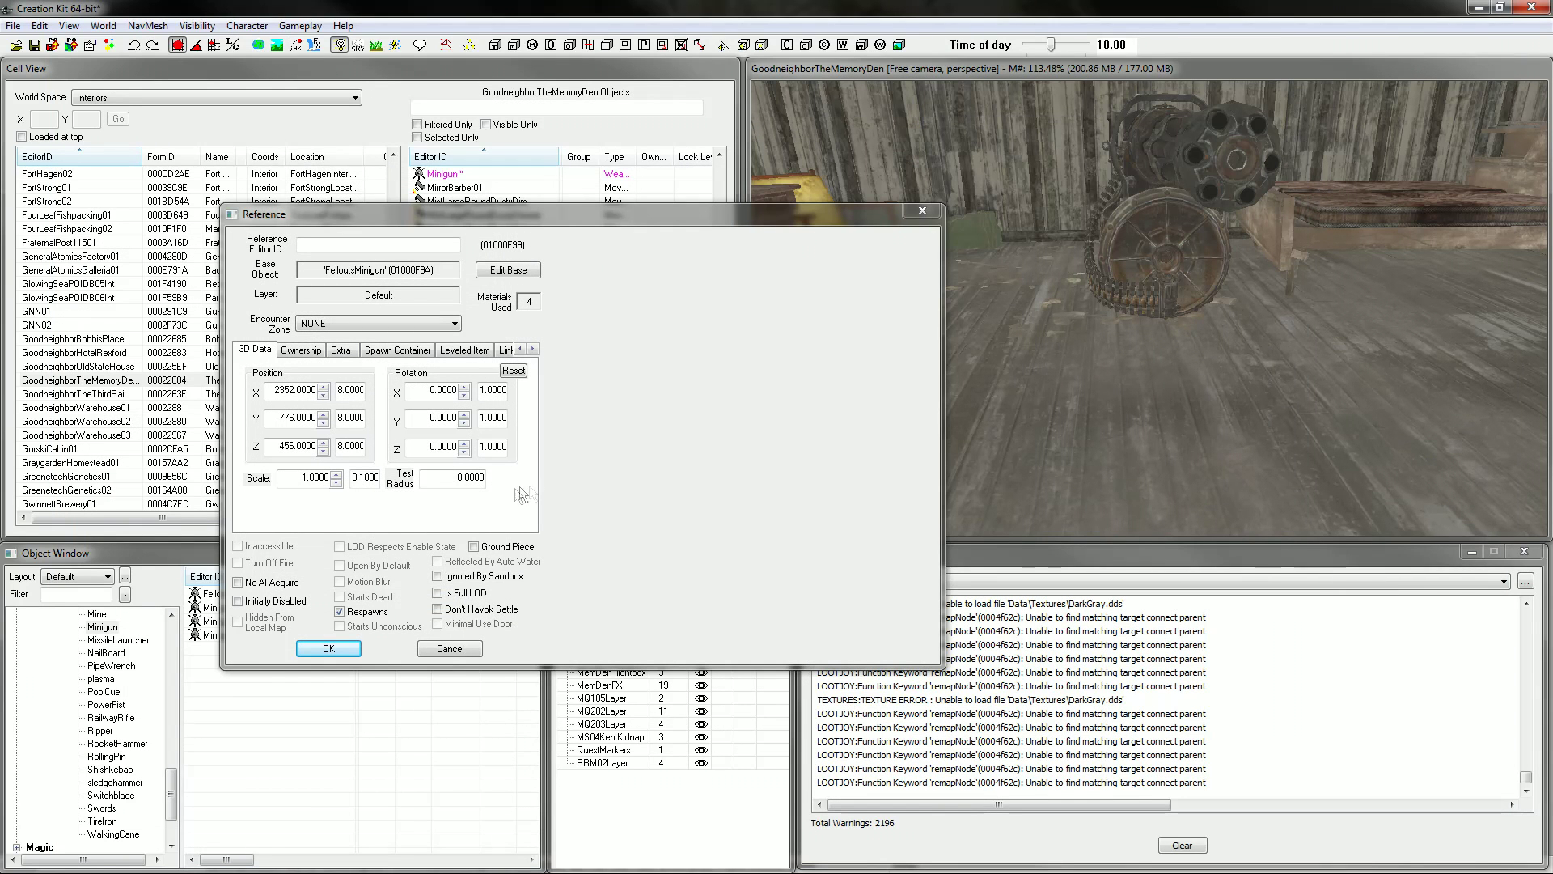
{"action": "left_click", "coordinate": [349, 652]}
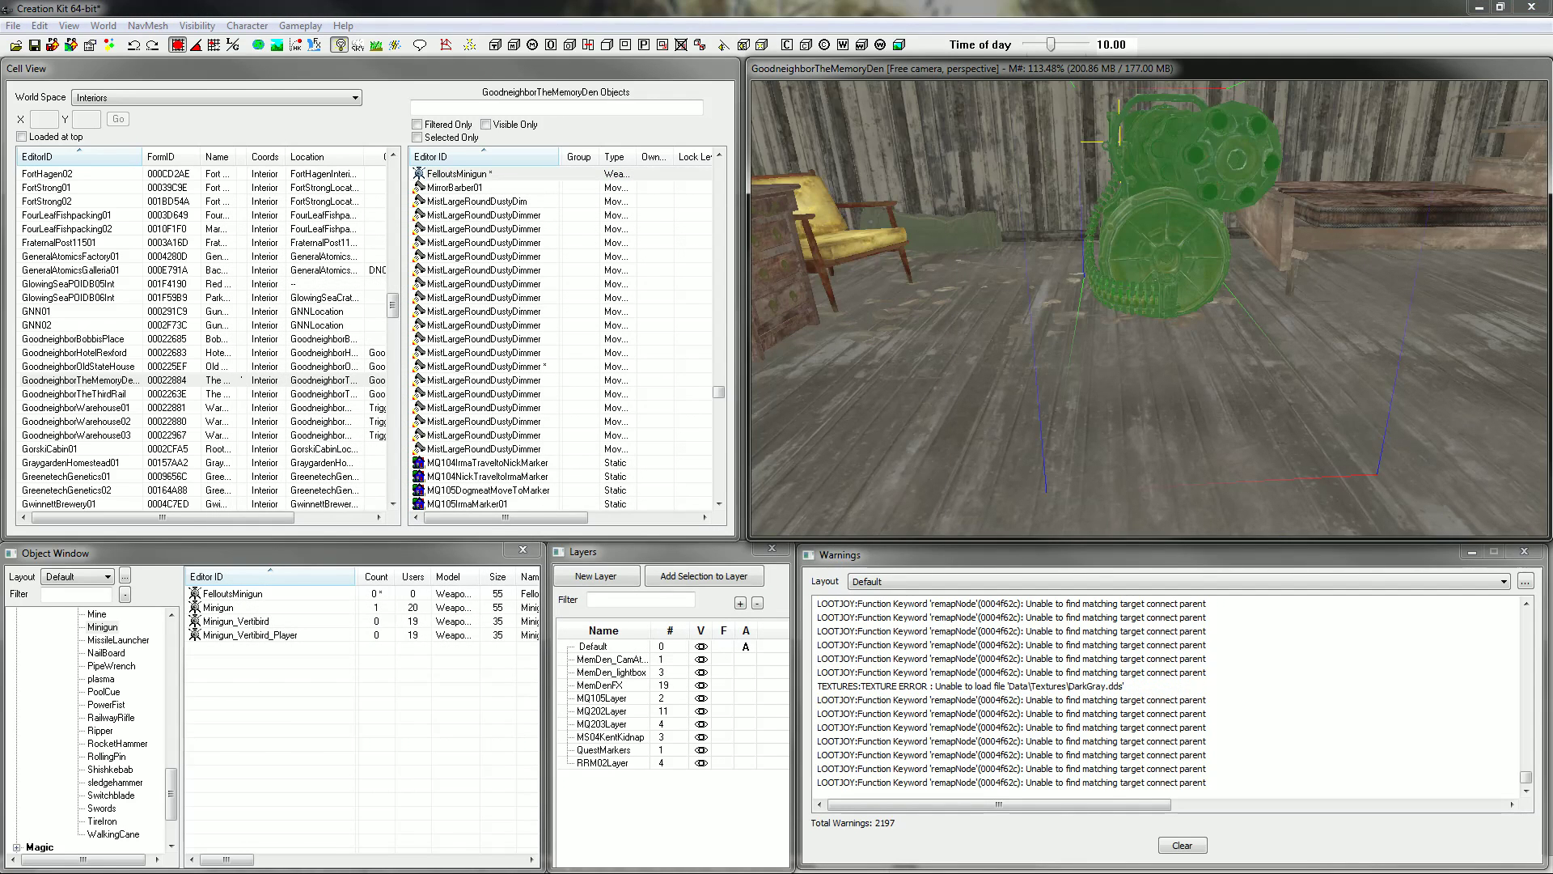
Move the minigun from beside the bed onto the bed and drop it onto the mattress.
{"action": "right_click_drag", "start_coordinate": [1166, 202], "coordinate": [1412, 202]}
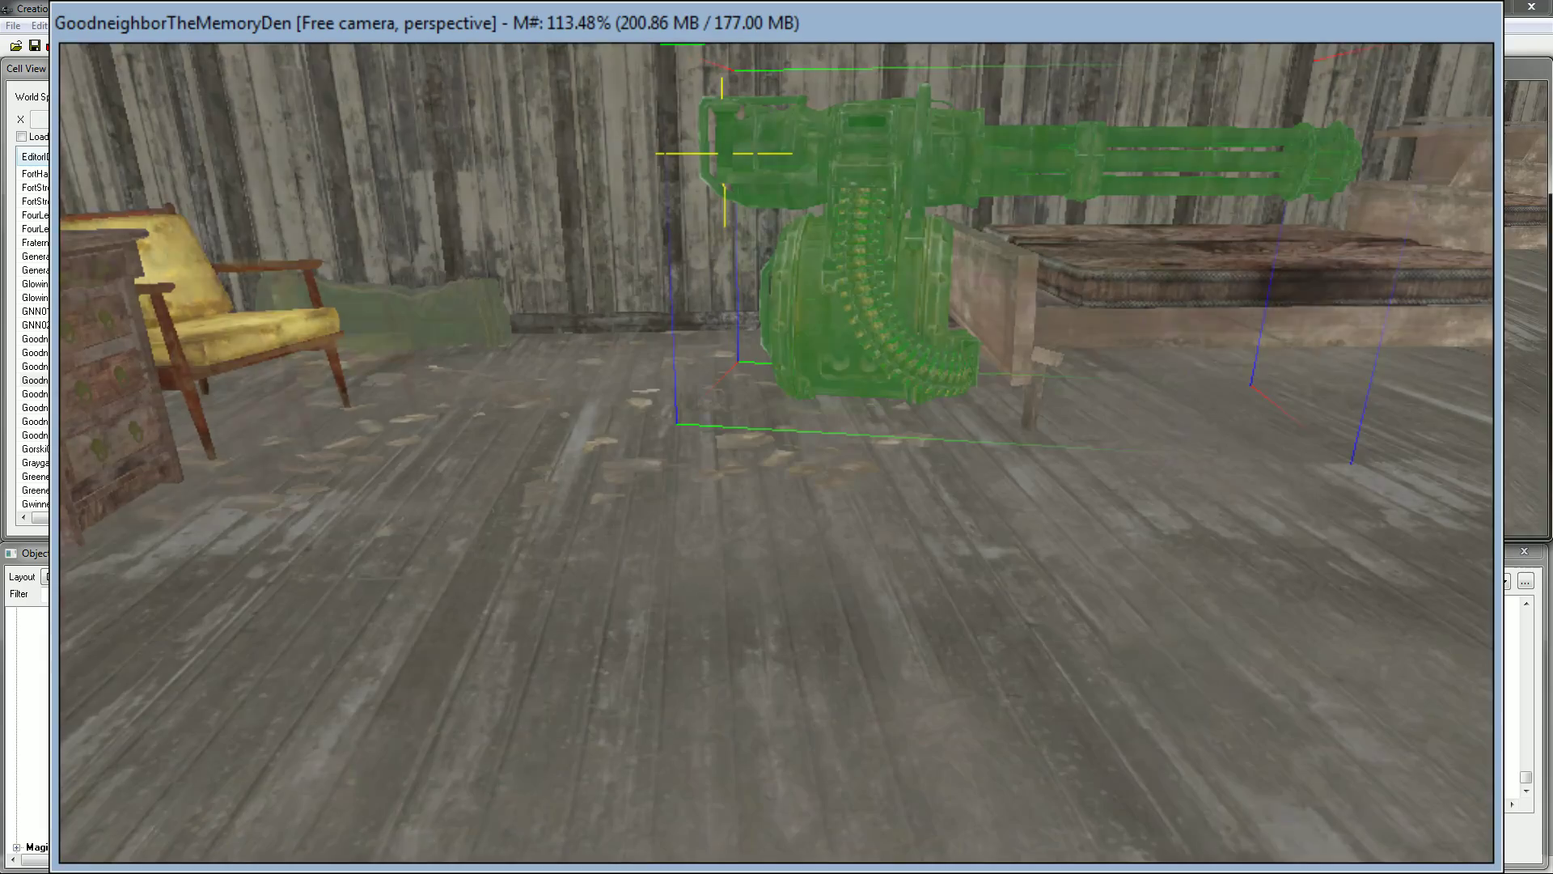
{"action": "scroll", "coordinate": [1170, 267], "scroll_direction": "down", "scroll_amount": 2}
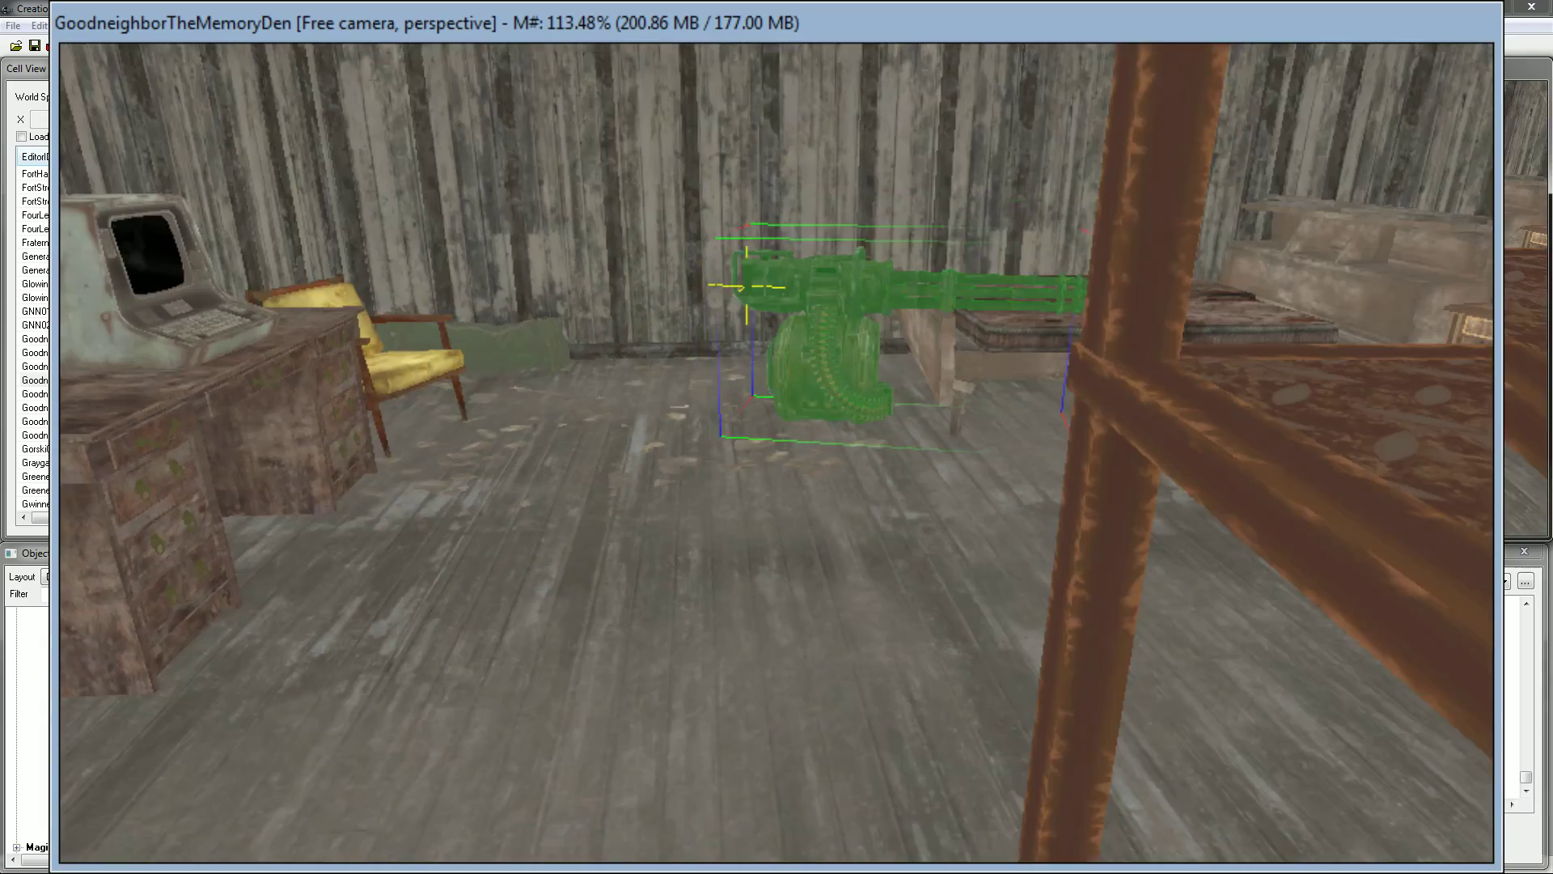
{"action": "scroll", "coordinate": [1170, 267], "scroll_direction": "up", "scroll_amount": 1}
{"action": "middle_click_drag", "start_coordinate": [971, 307], "coordinate": [823, 360], "text": "shift"}
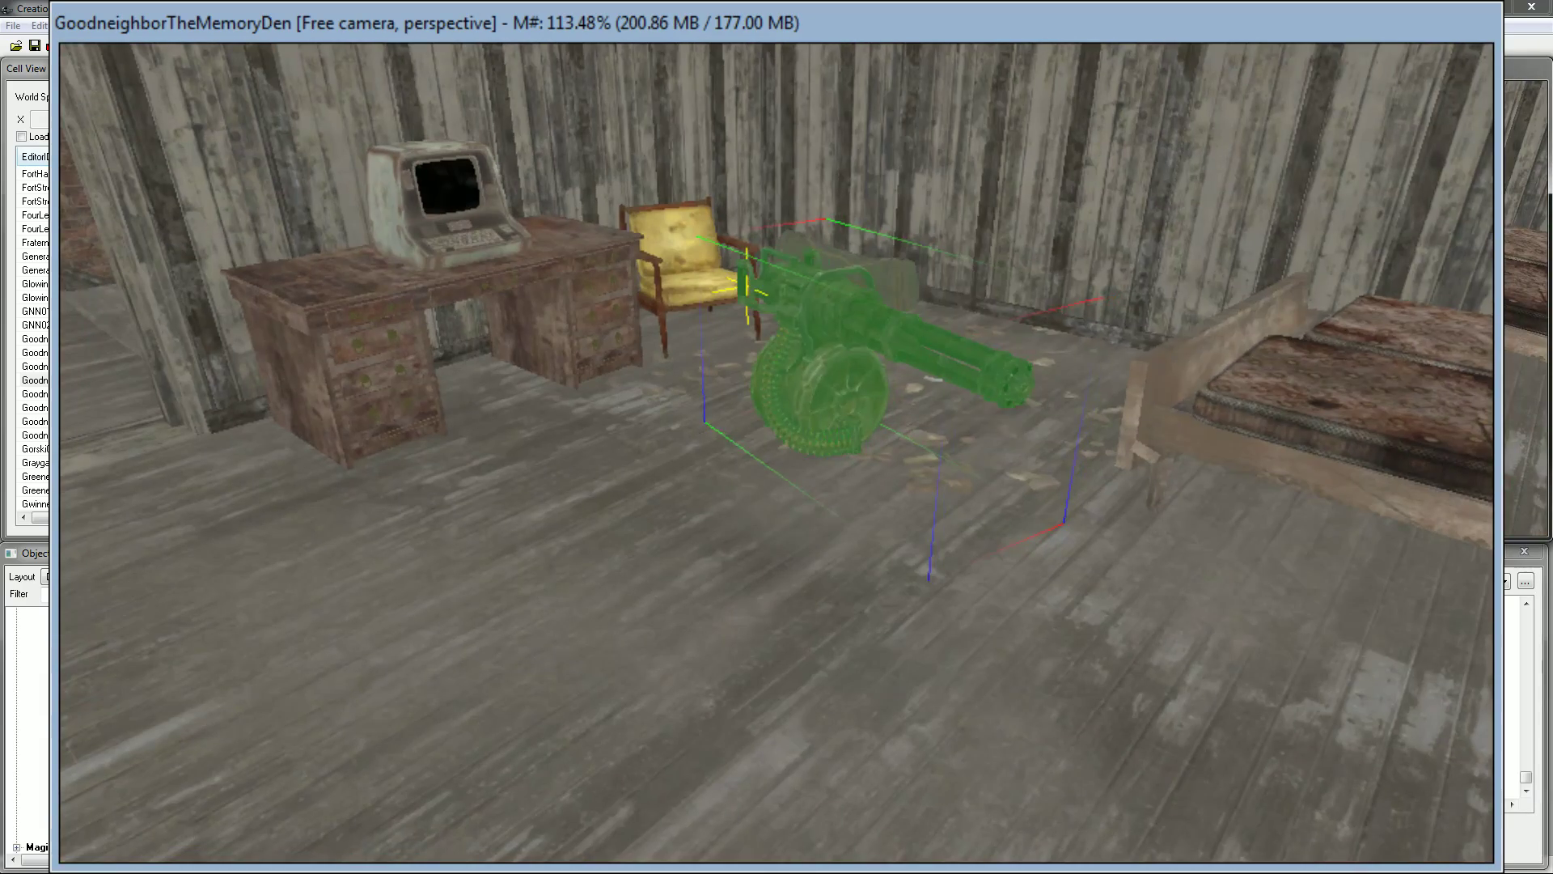
{"action": "left_click_drag", "start_coordinate": [824, 360], "coordinate": [1347, 340]}
{"action": "middle_click_drag", "start_coordinate": [1348, 340], "coordinate": [1457, 311], "text": "shift"}
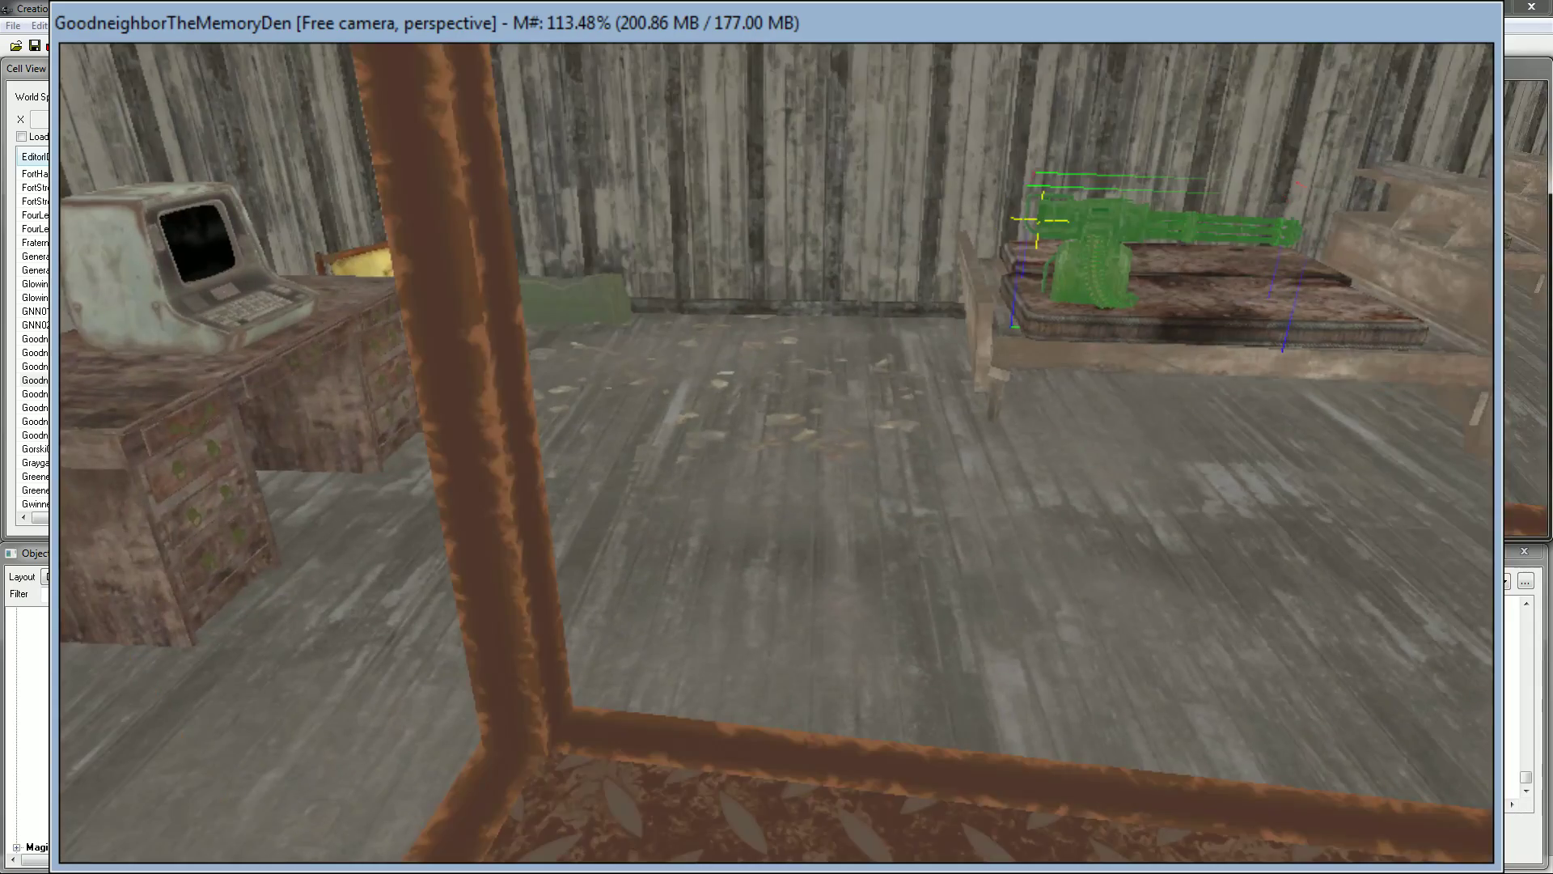
{"action": "scroll", "coordinate": [1457, 311], "scroll_direction": "up", "scroll_amount": 2}
{"action": "key", "text": "f"}
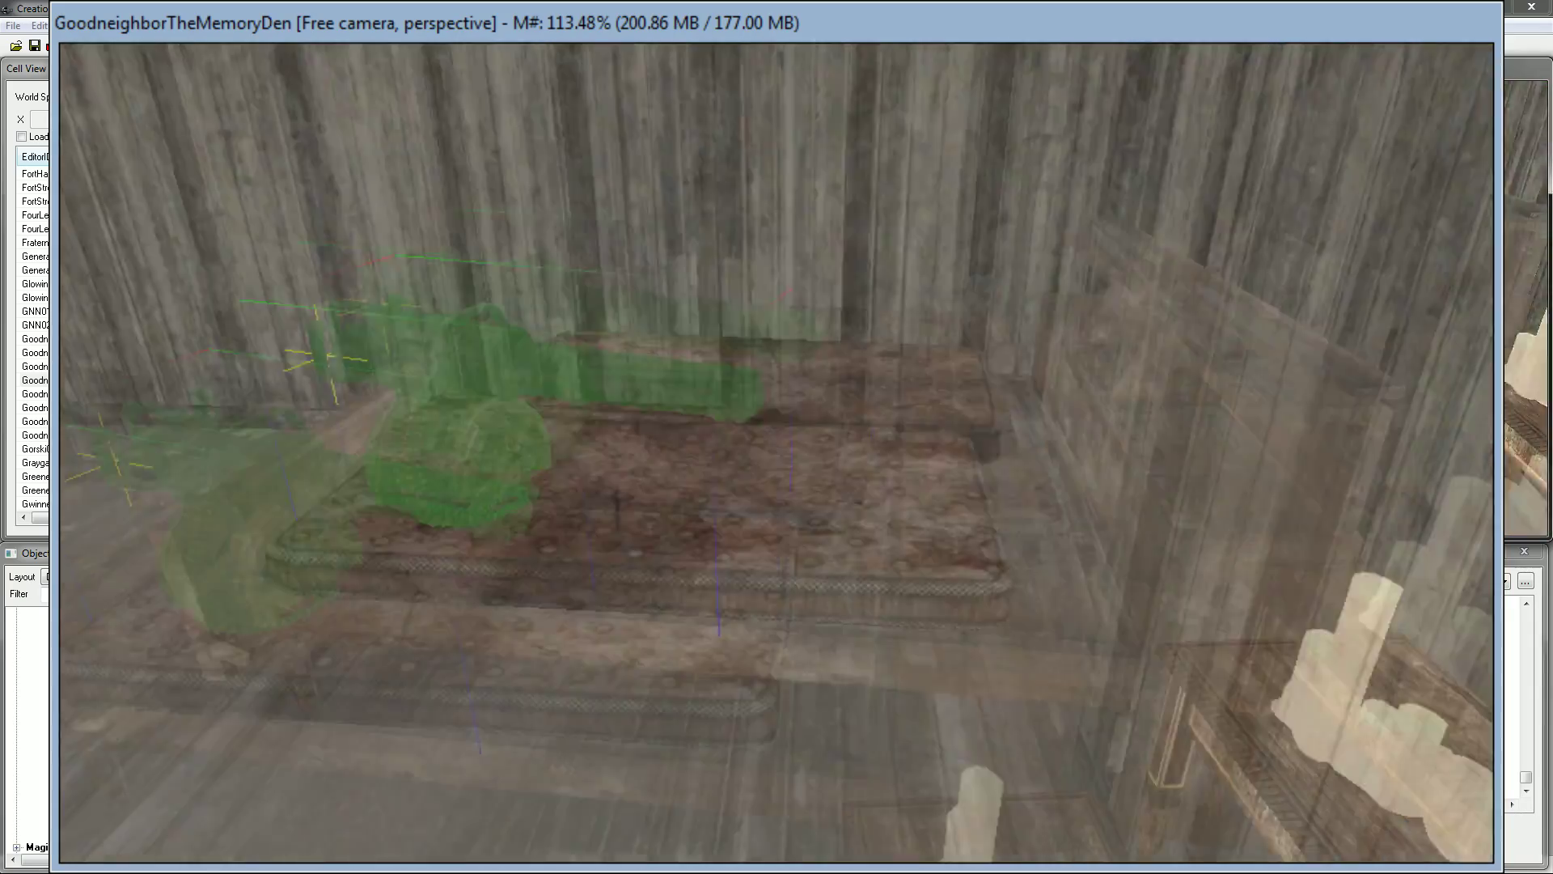
{"action": "key", "text": "d"}
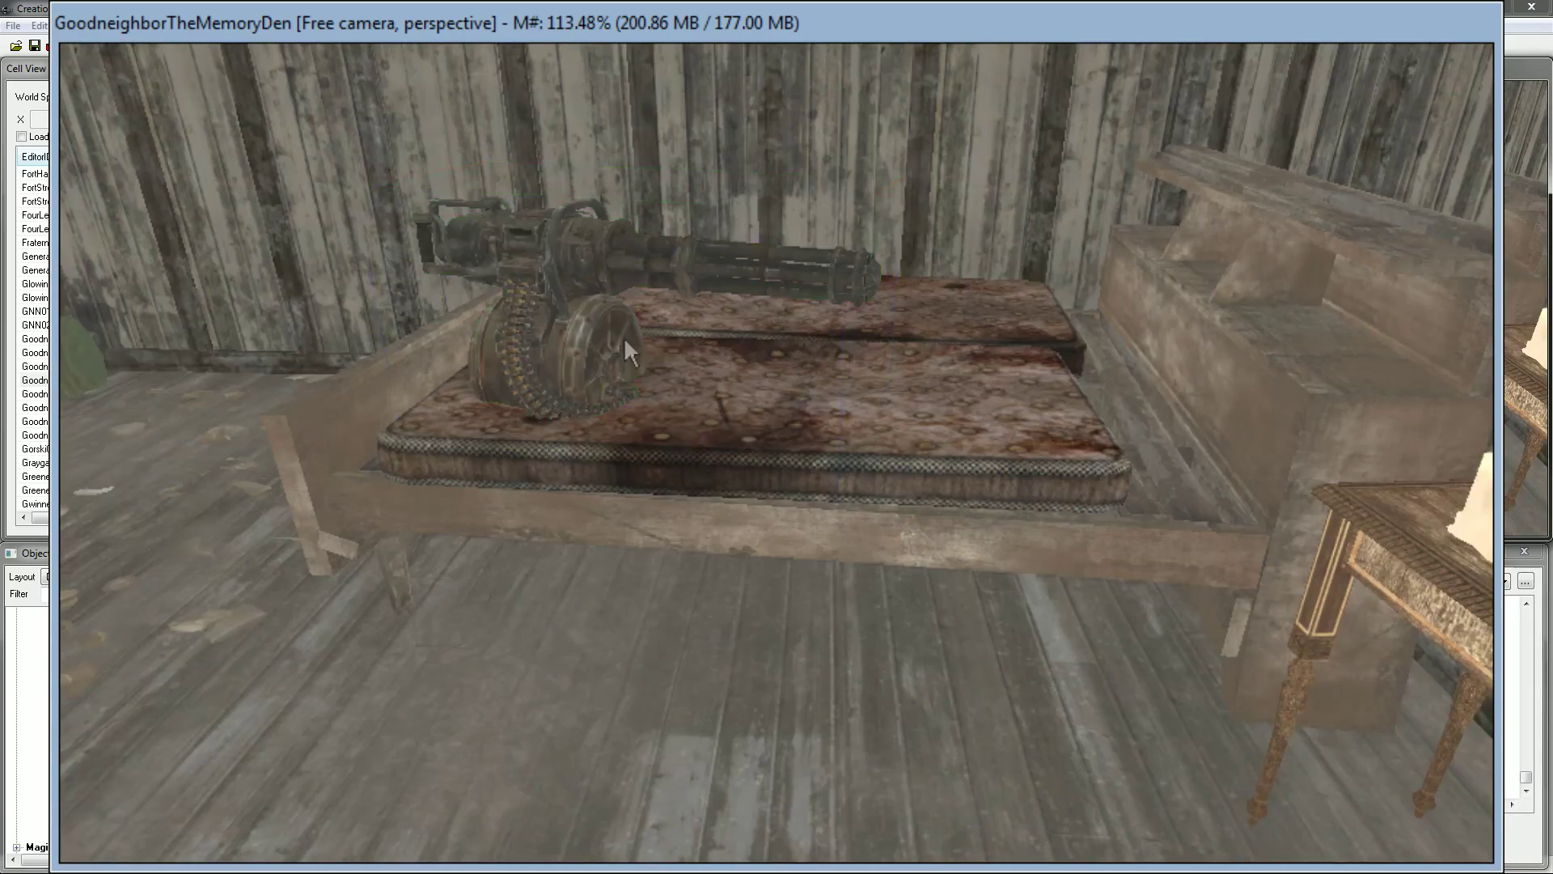
{"action": "mouse_move", "coordinate": [561, 301]}
{"action": "middle_mouse_down", "text": "shift"}
{"action": "mouse_move", "coordinate": [404, 250]}
{"action": "mouse_move", "coordinate": [573, 307]}
{"action": "middle_mouse_up", "text": "shift"}
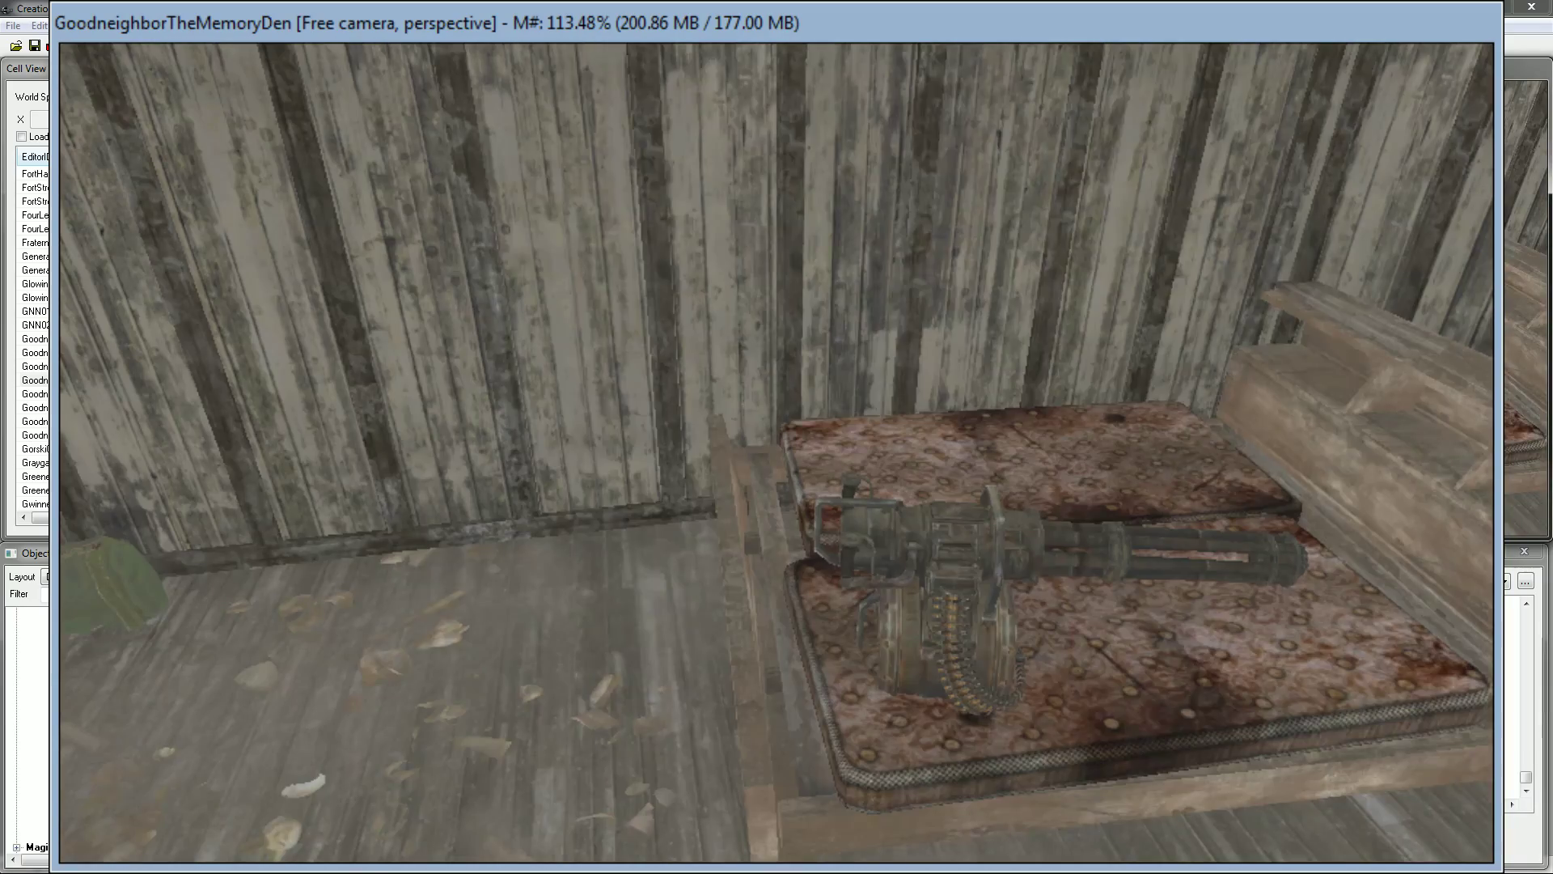
Adjust the minigun's placement on the front mattress.
{"action": "left_click", "coordinate": [779, 483]}
{"action": "middle_click_drag", "start_coordinate": [937, 535], "coordinate": [1077, 518], "text": "shift"}
{"action": "left_click_drag", "start_coordinate": [748, 356], "coordinate": [704, 265]}
{"action": "middle_click_drag", "start_coordinate": [704, 265], "coordinate": [486, 230], "text": "shift"}
{"action": "key", "text": "d"}
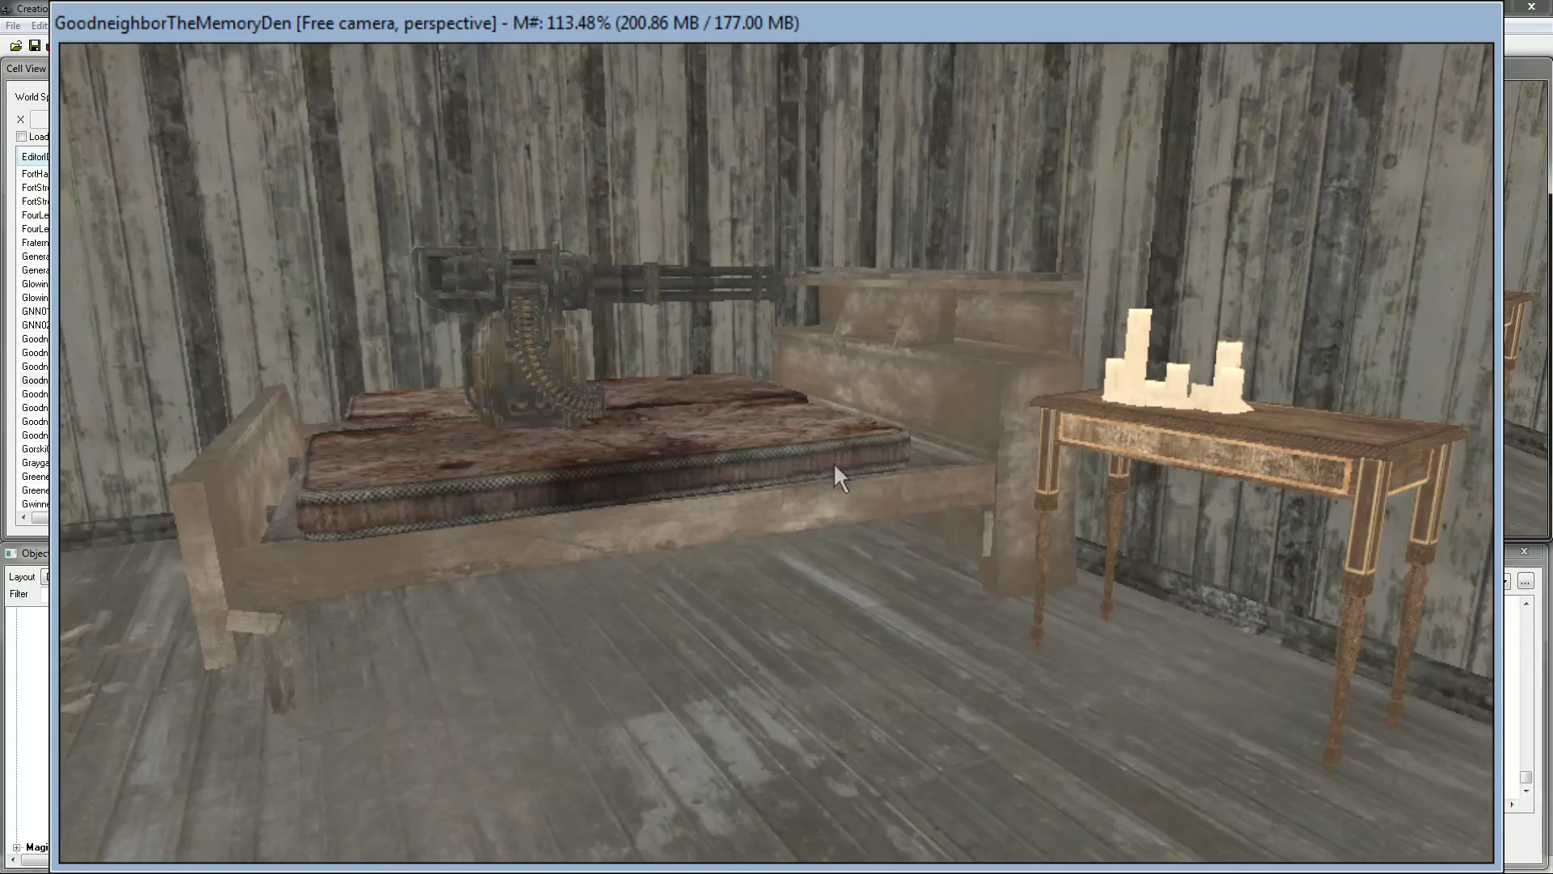
Rotate the minigun onto its side and lower it to rest on the mattresses.
{"action": "double_click", "coordinate": [522, 340]}
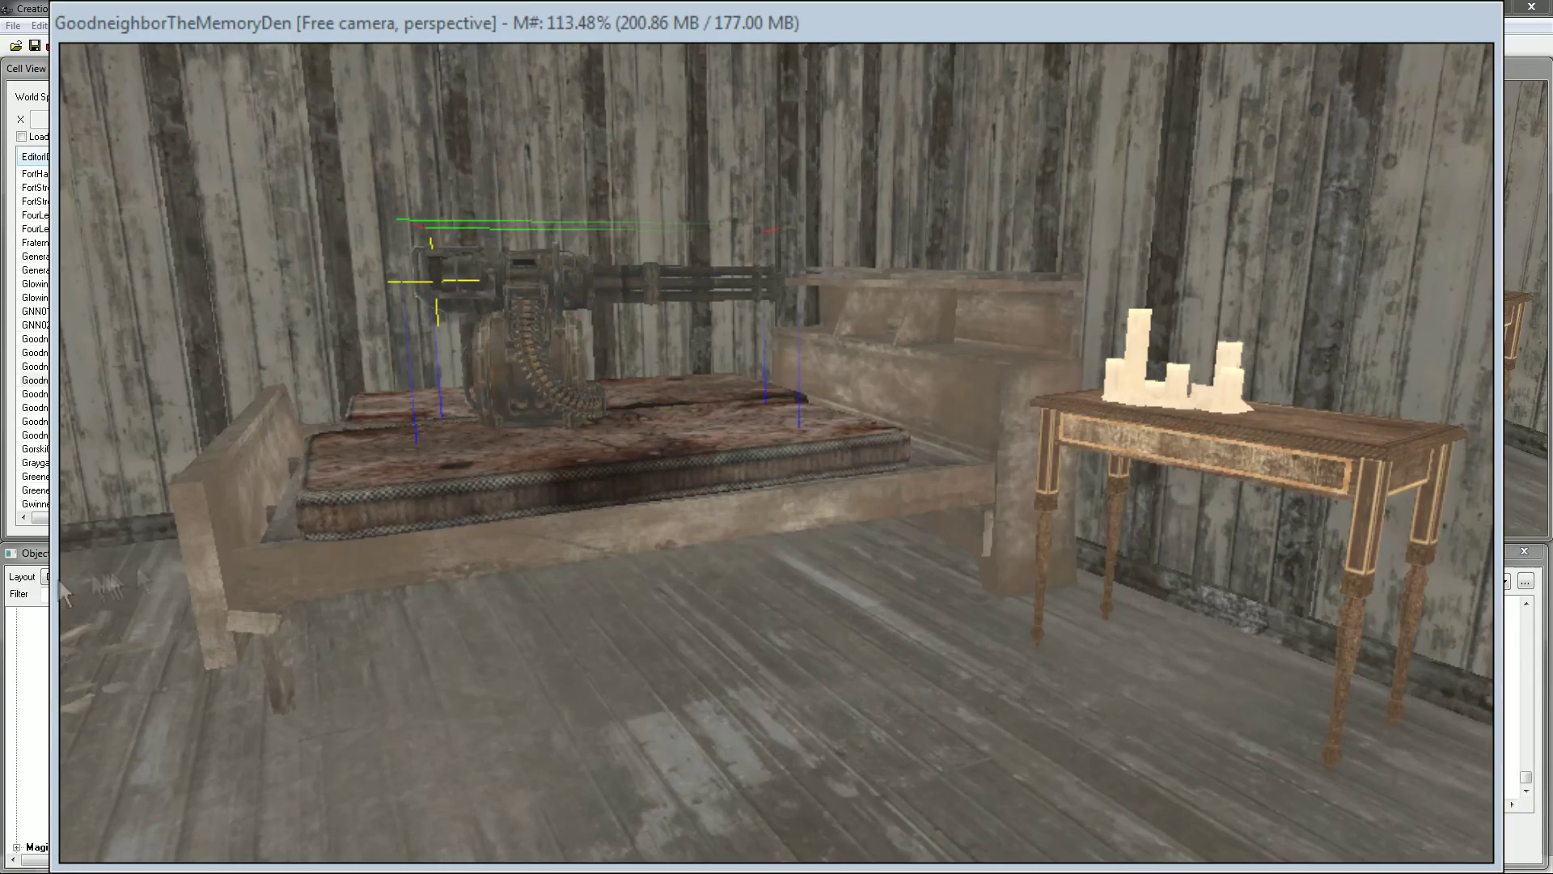
{"action": "right_click_drag", "start_coordinate": [240, 594], "coordinate": [236, 591]}
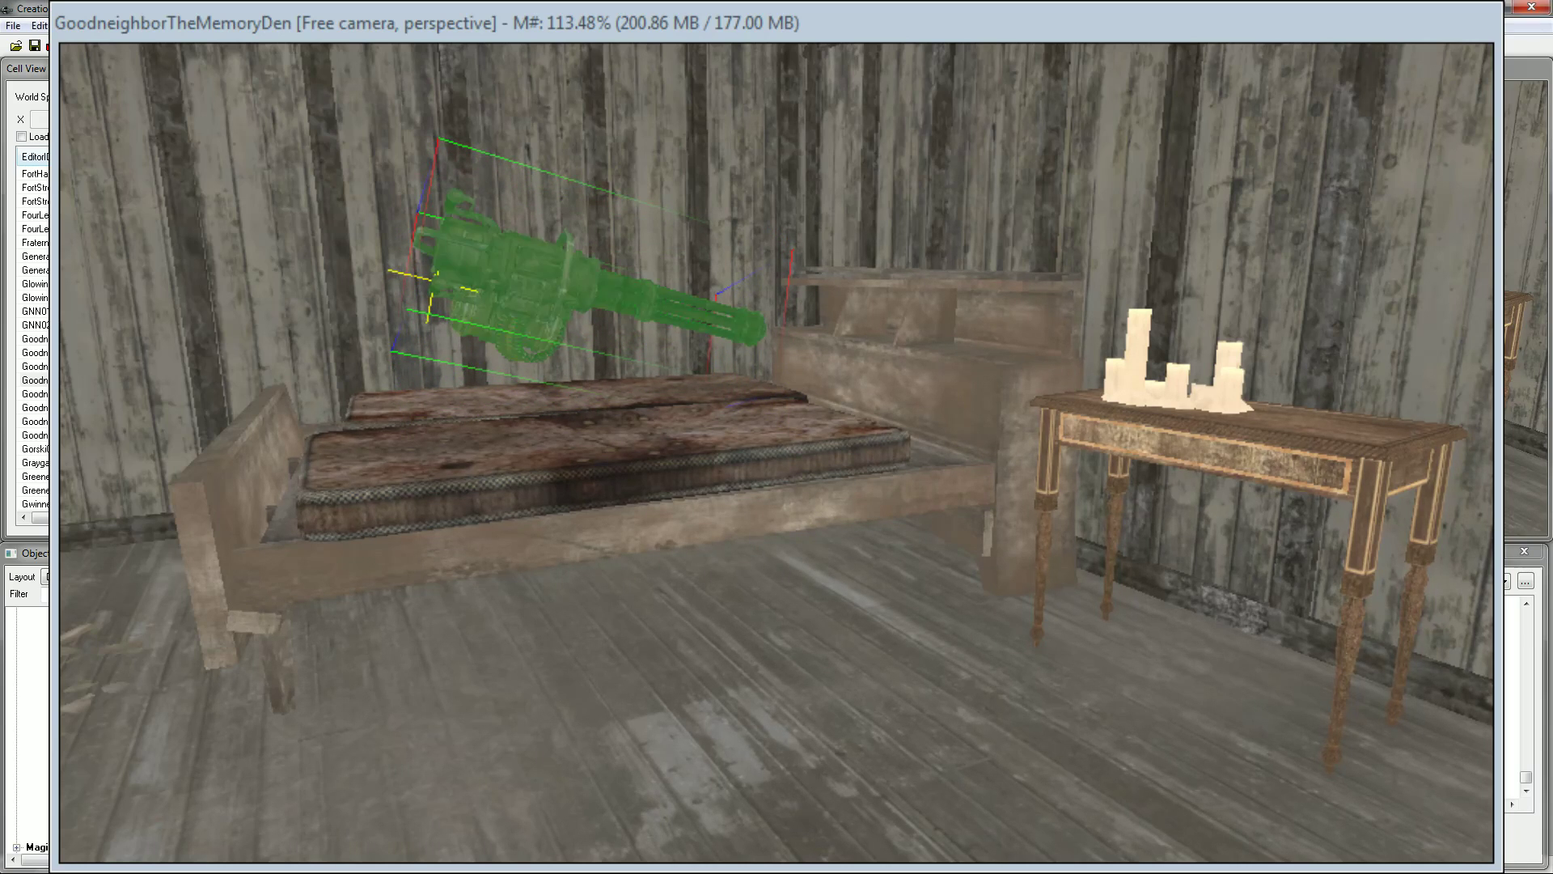
{"action": "left_click_drag", "start_coordinate": [521, 275], "coordinate": [557, 343]}
{"action": "key", "text": "z"}
{"action": "middle_click_drag", "start_coordinate": [557, 343], "coordinate": [1051, 615], "text": "shift"}
{"action": "scroll", "coordinate": [777, 454], "scroll_direction": "up", "scroll_amount": 5}
{"action": "middle_click_drag", "start_coordinate": [776, 453], "coordinate": [544, 400], "text": "shift"}
{"action": "scroll", "coordinate": [544, 399], "scroll_direction": "down", "scroll_amount": 4}
{"action": "key", "text": "d"}
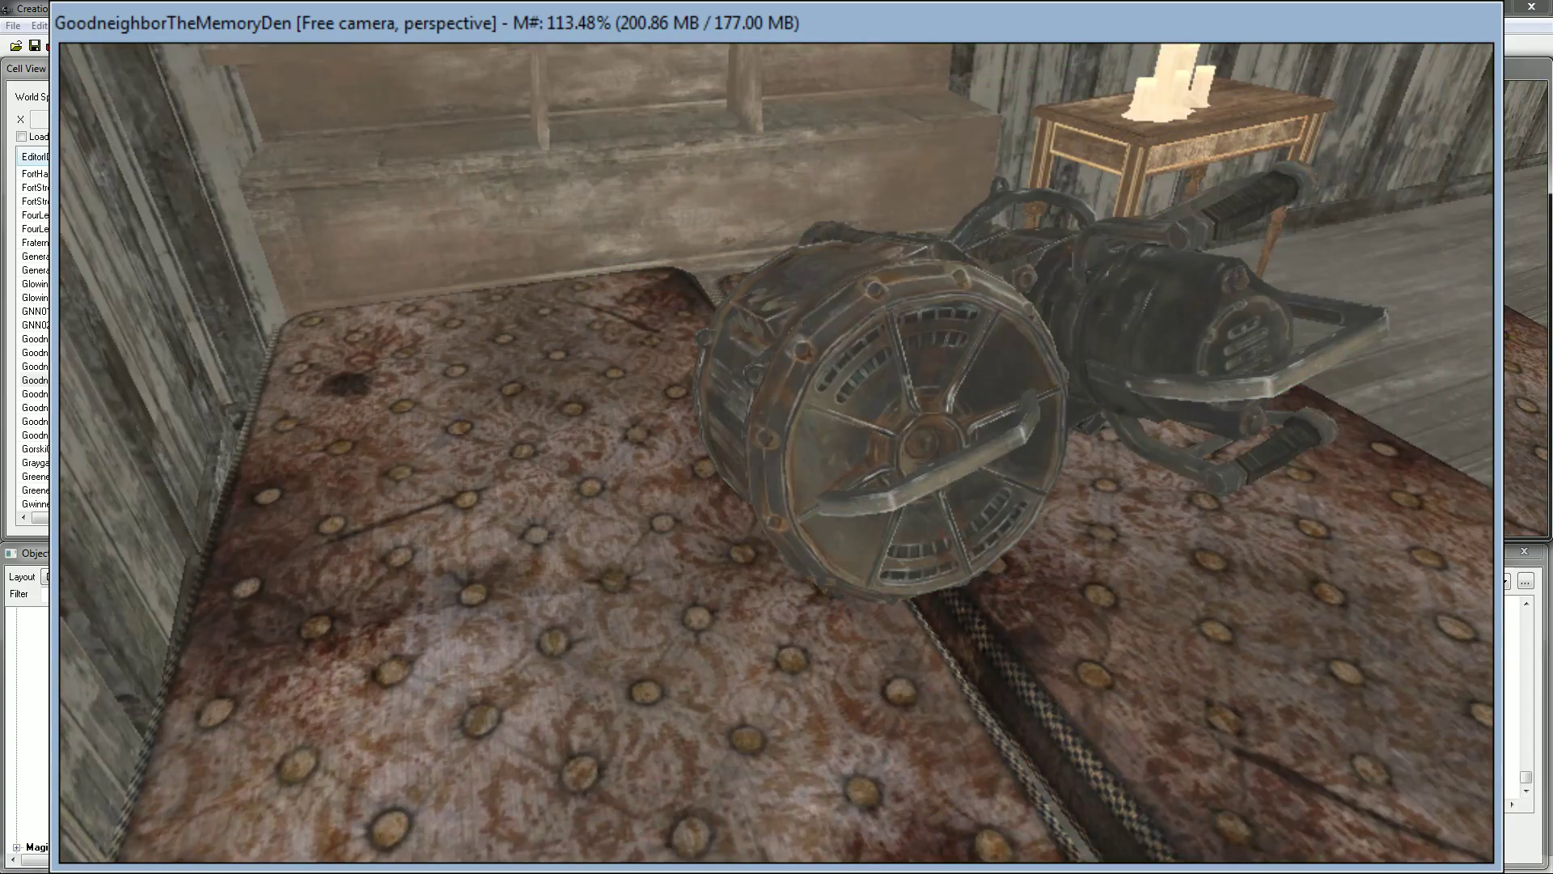
{"action": "middle_click_drag", "start_coordinate": [776, 454], "coordinate": [874, 485], "text": "shift"}
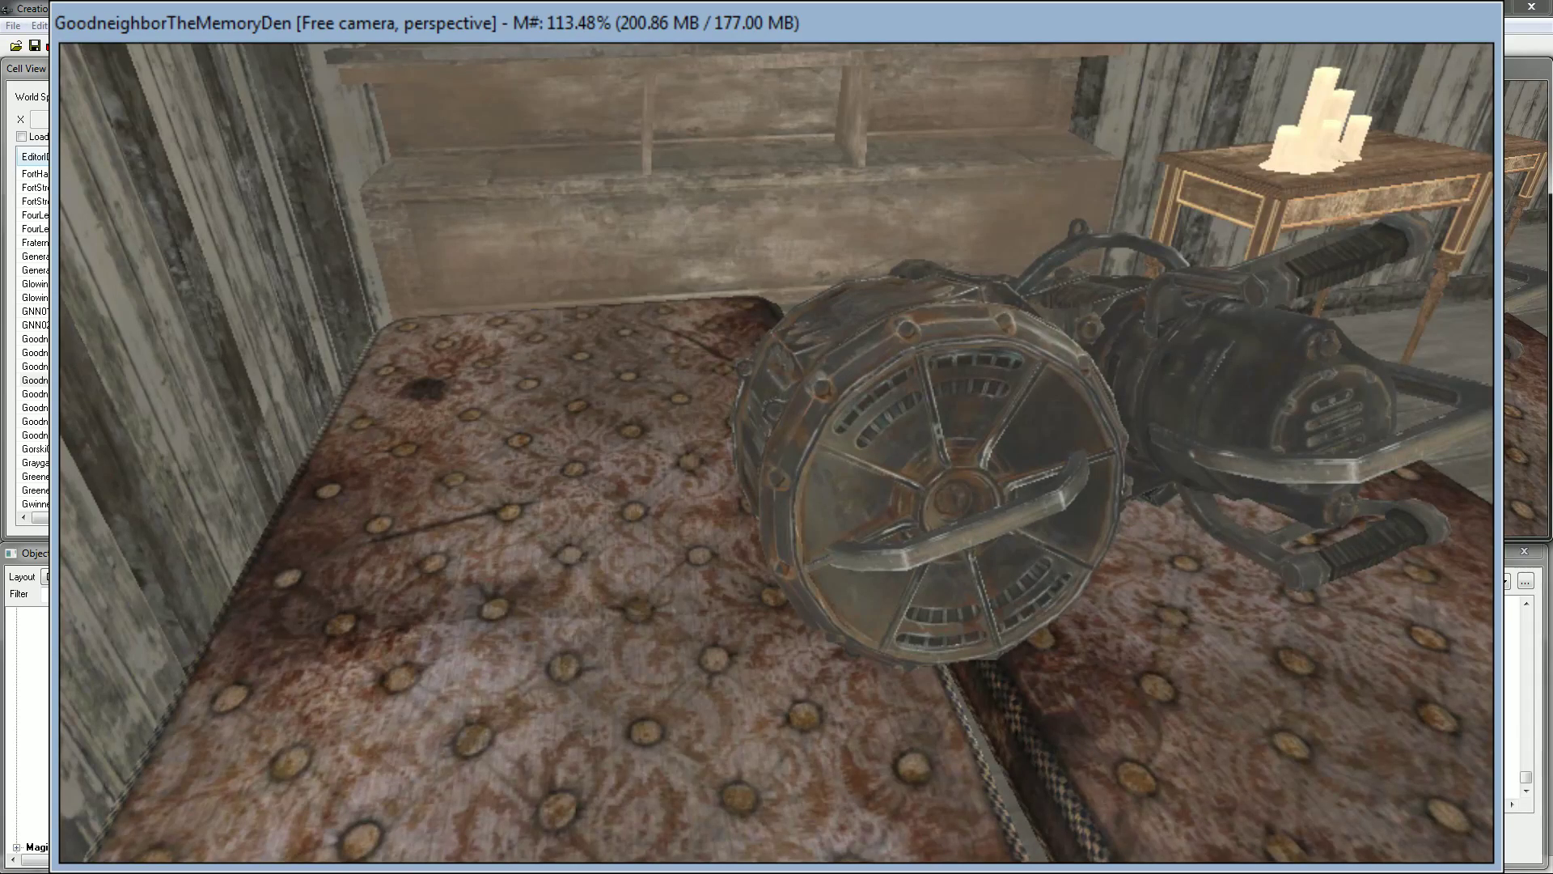
Save the plugin in the Fallout 4 Data folder under the file name MissileMinigun.
{"action": "key", "text": "super+Down"}
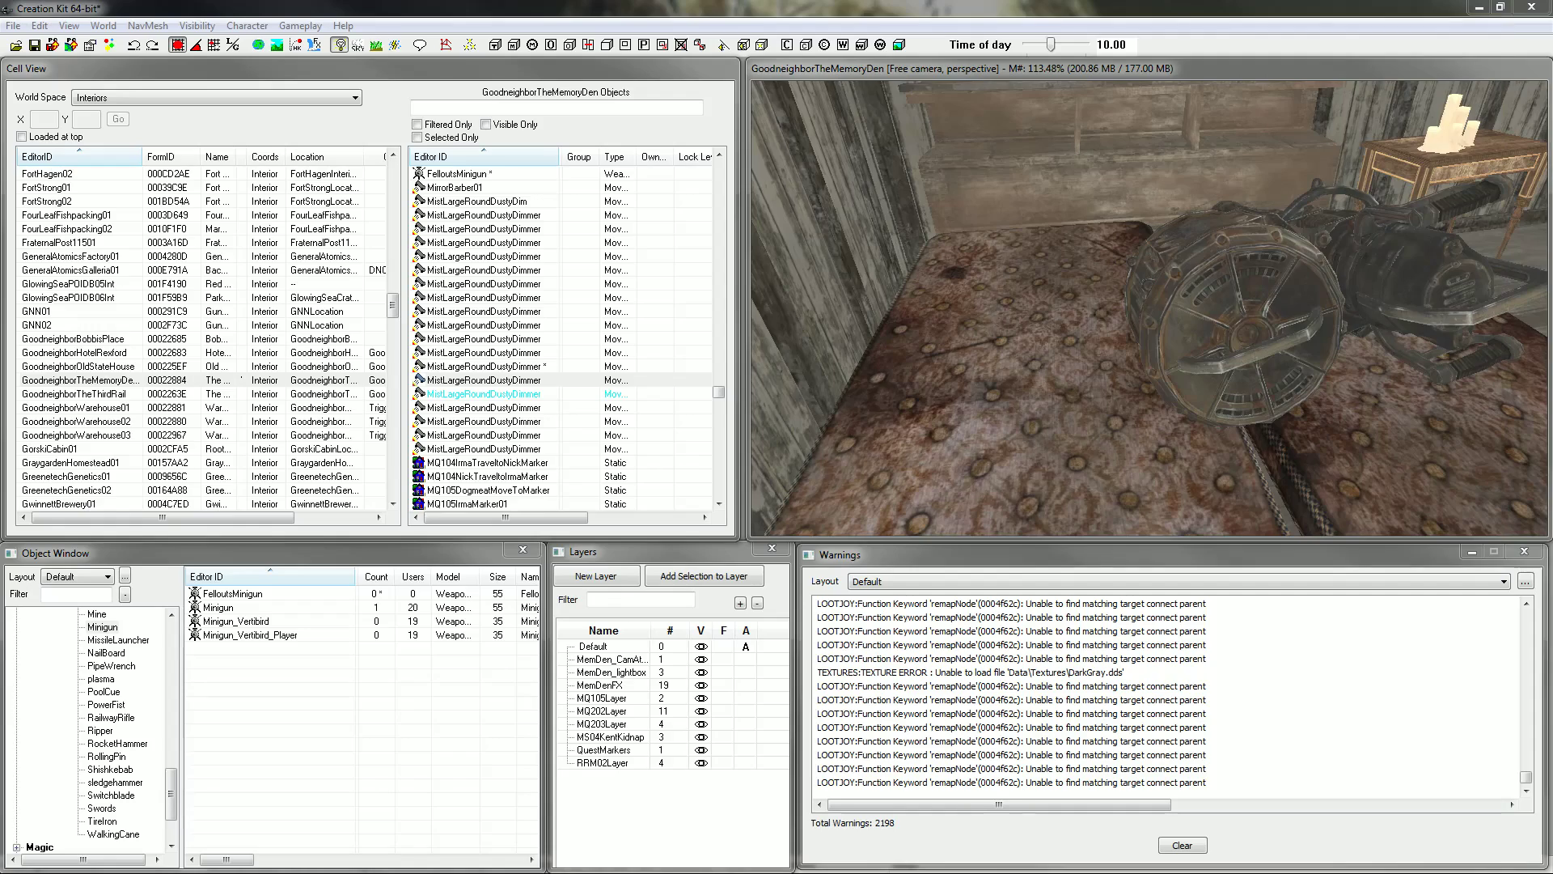
{"action": "left_click", "coordinate": [10, 26]}
{"action": "left_click", "coordinate": [33, 73]}
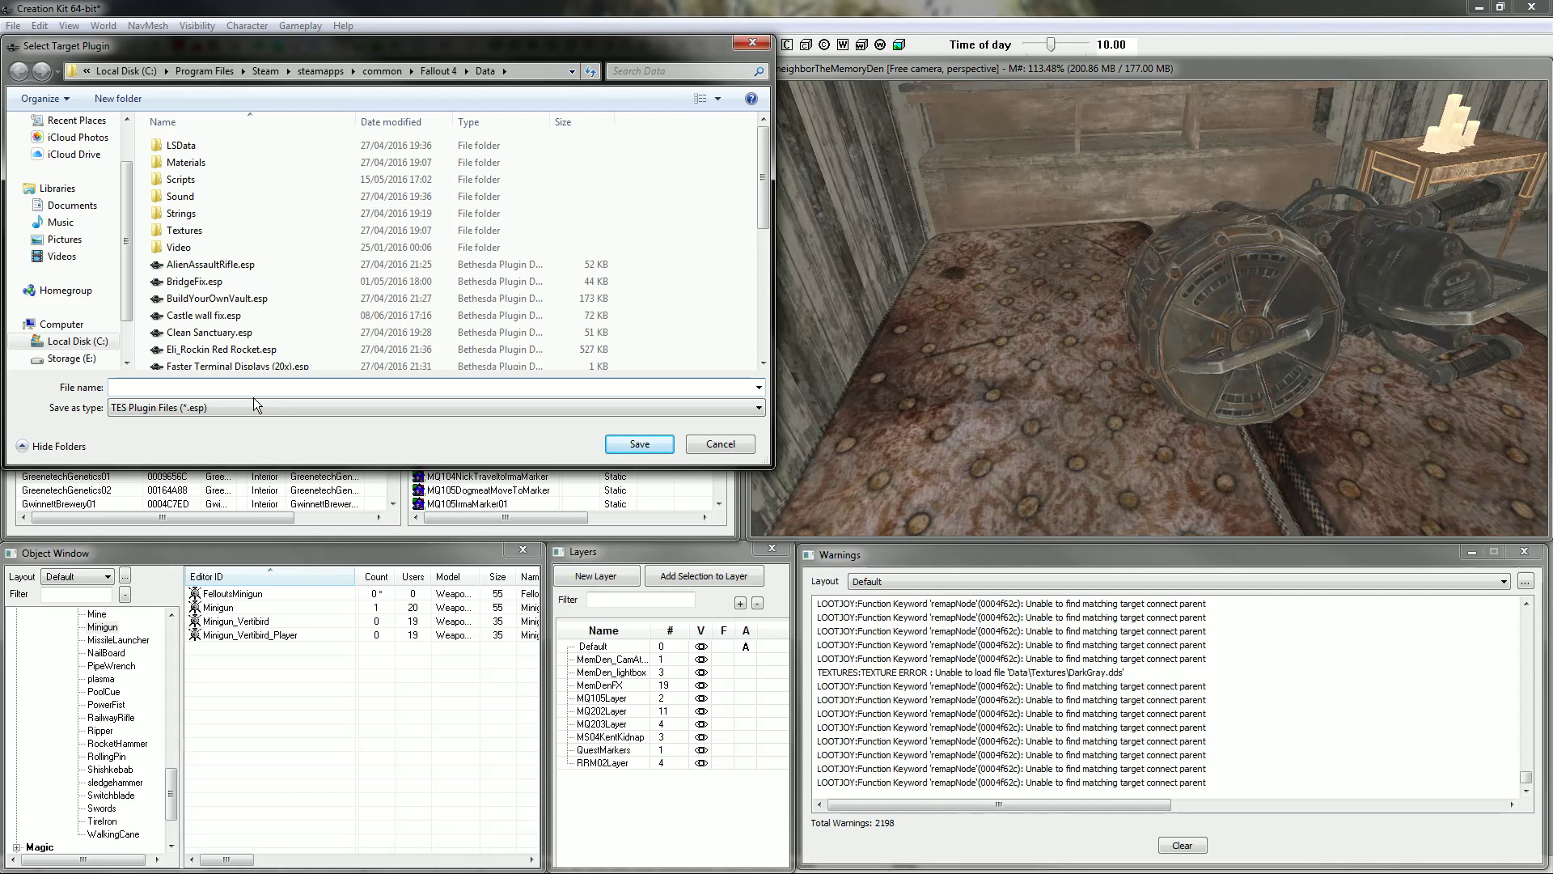
{"action": "type", "text": "M"}
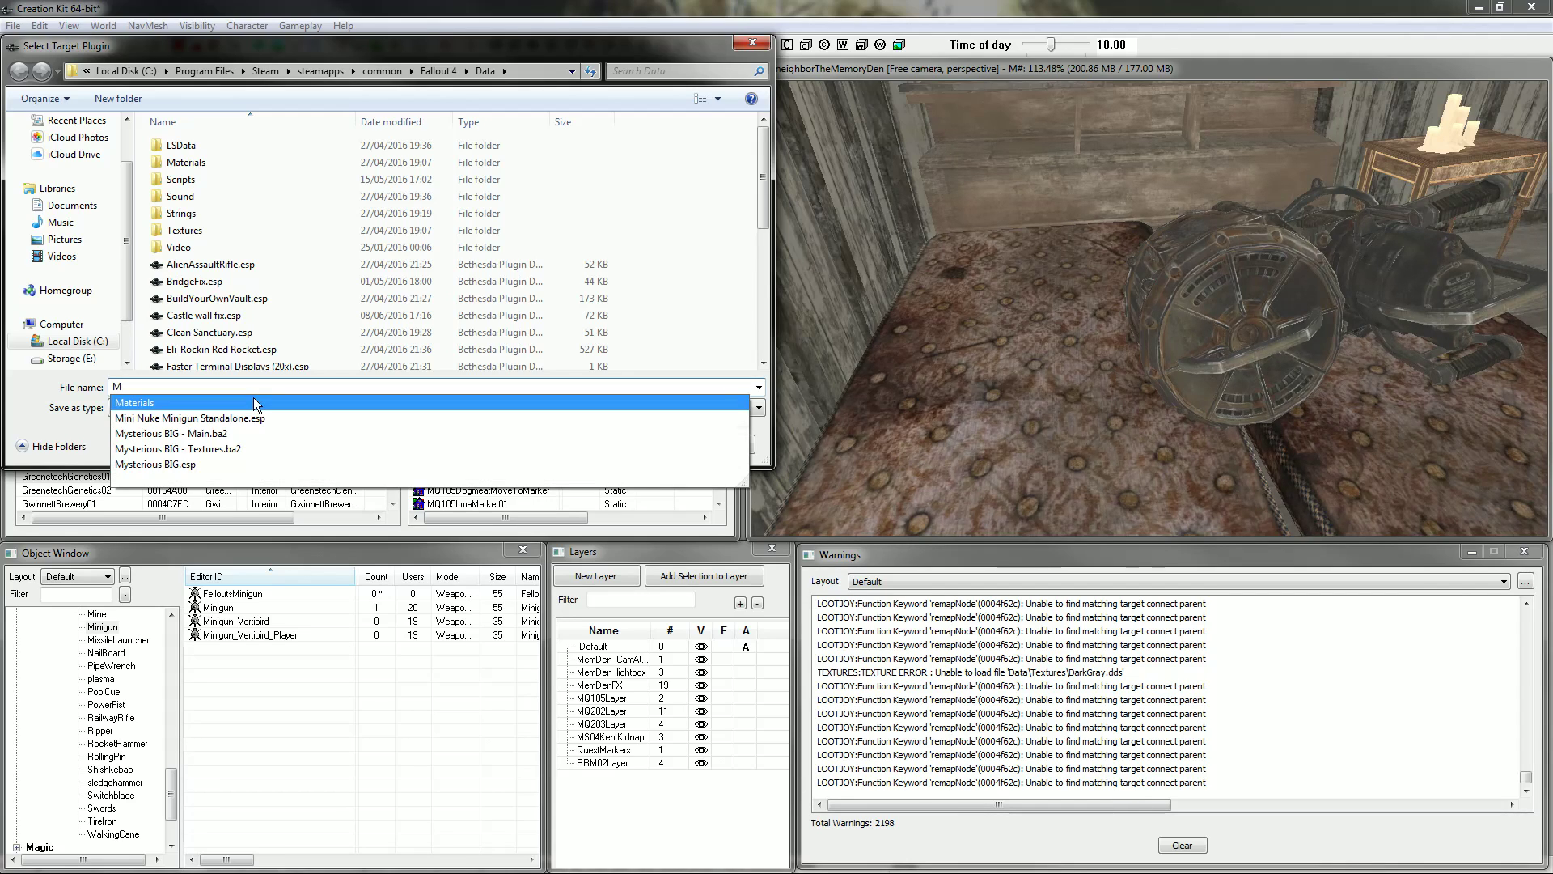
{"action": "type", "text": "issil"}
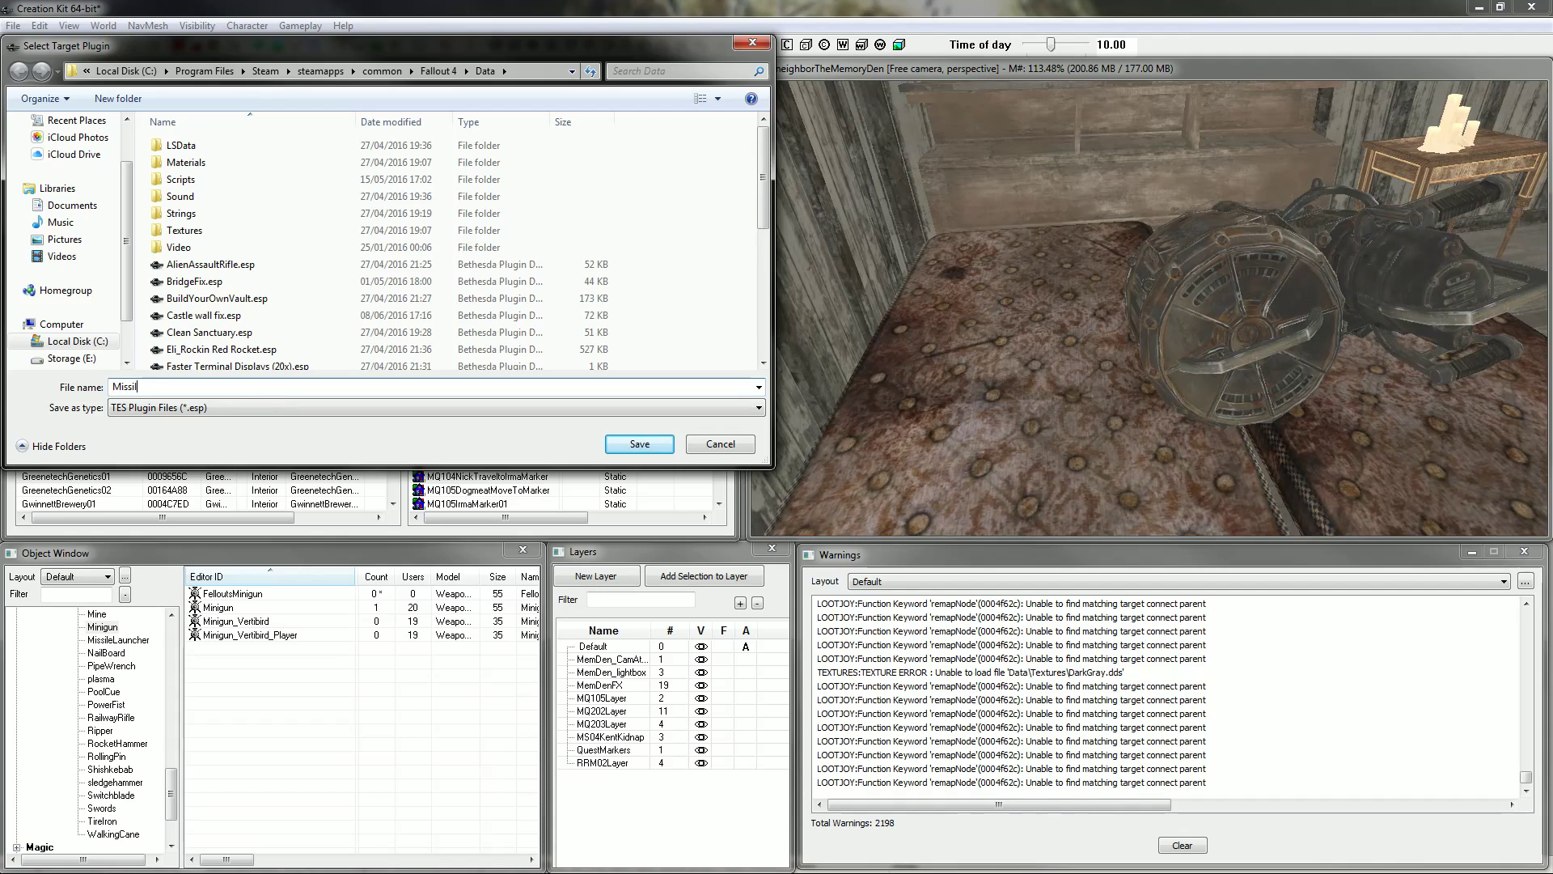
{"action": "type", "text": "eMinigun"}
{"action": "left_click", "coordinate": [637, 444]}
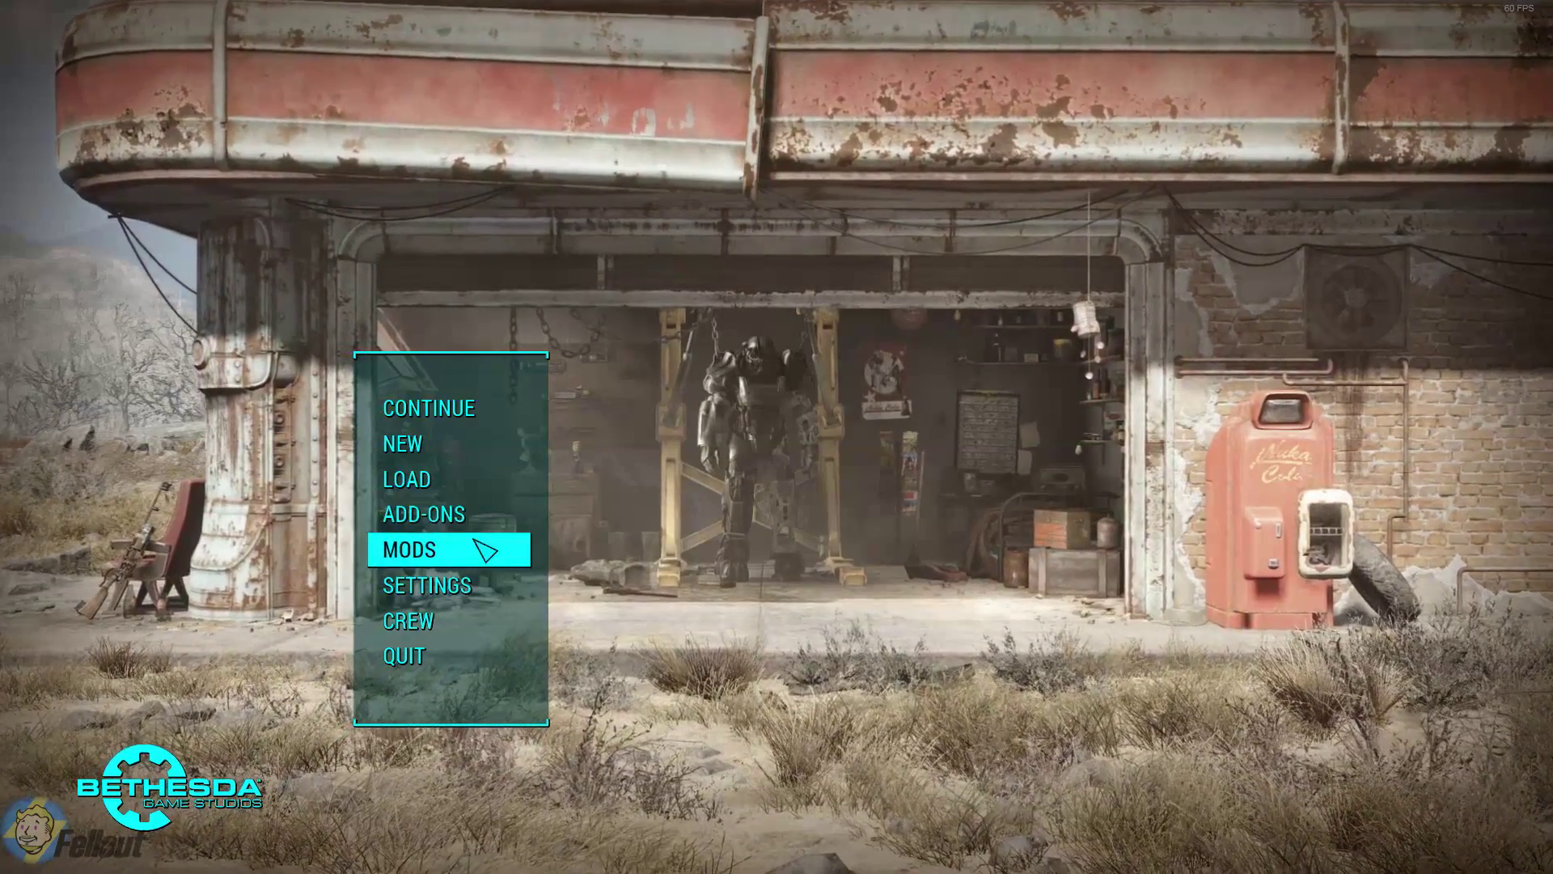
In Fallout 4's mod load order, disable The Castle revamp and Gun Tutorial.esp, and enable MissileMinigun.esp.
{"action": "left_click", "coordinate": [477, 544]}
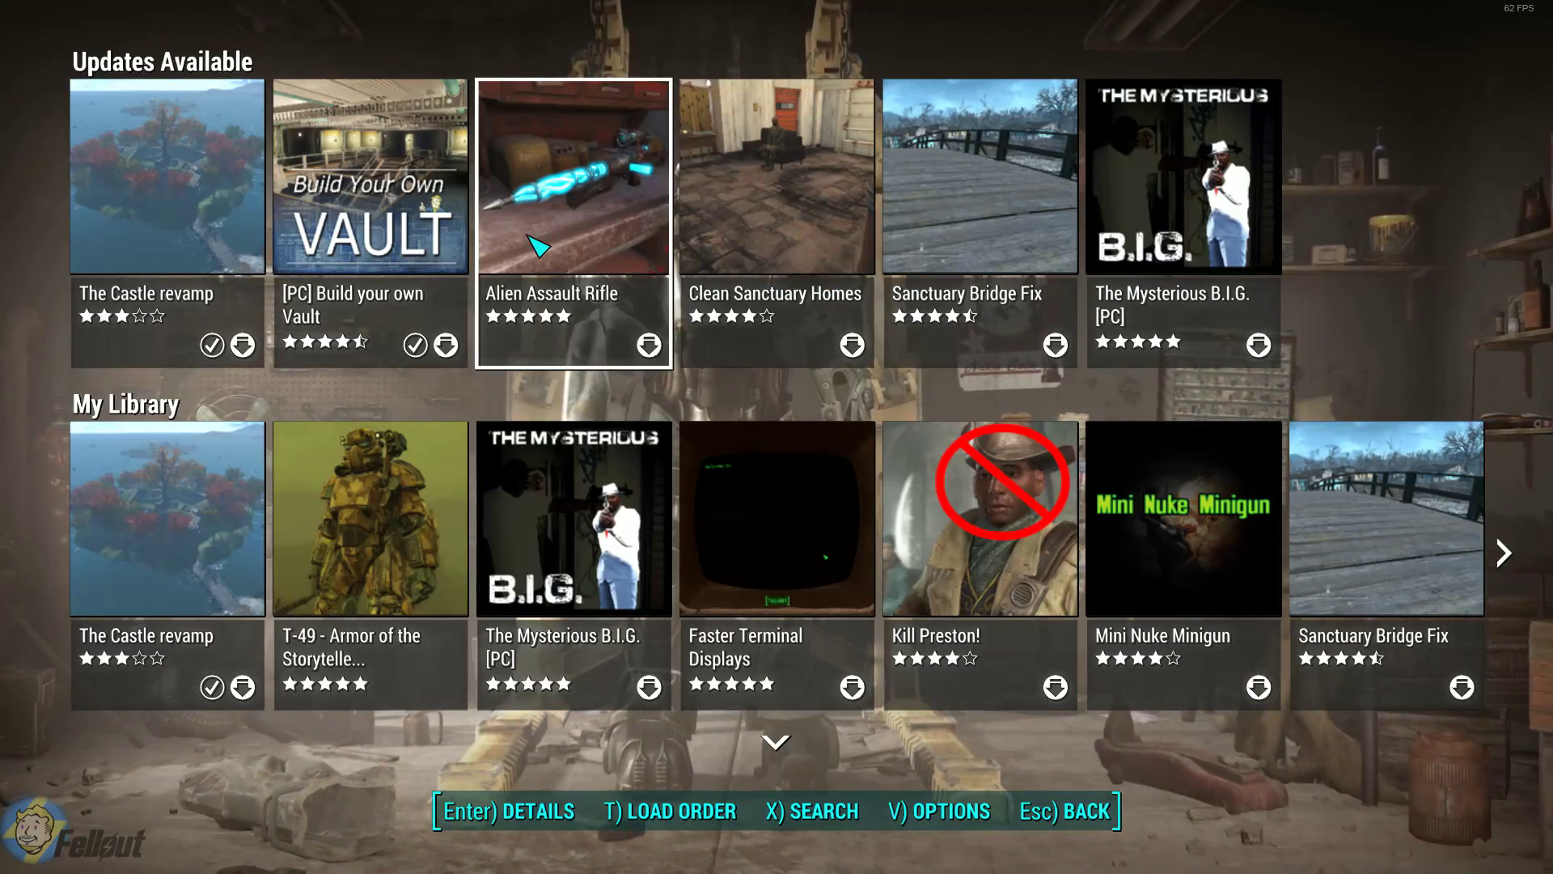
{"action": "left_click", "coordinate": [647, 811]}
{"action": "left_click", "coordinate": [612, 476]}
{"action": "scroll", "coordinate": [613, 477], "scroll_direction": "down", "scroll_amount": 10}
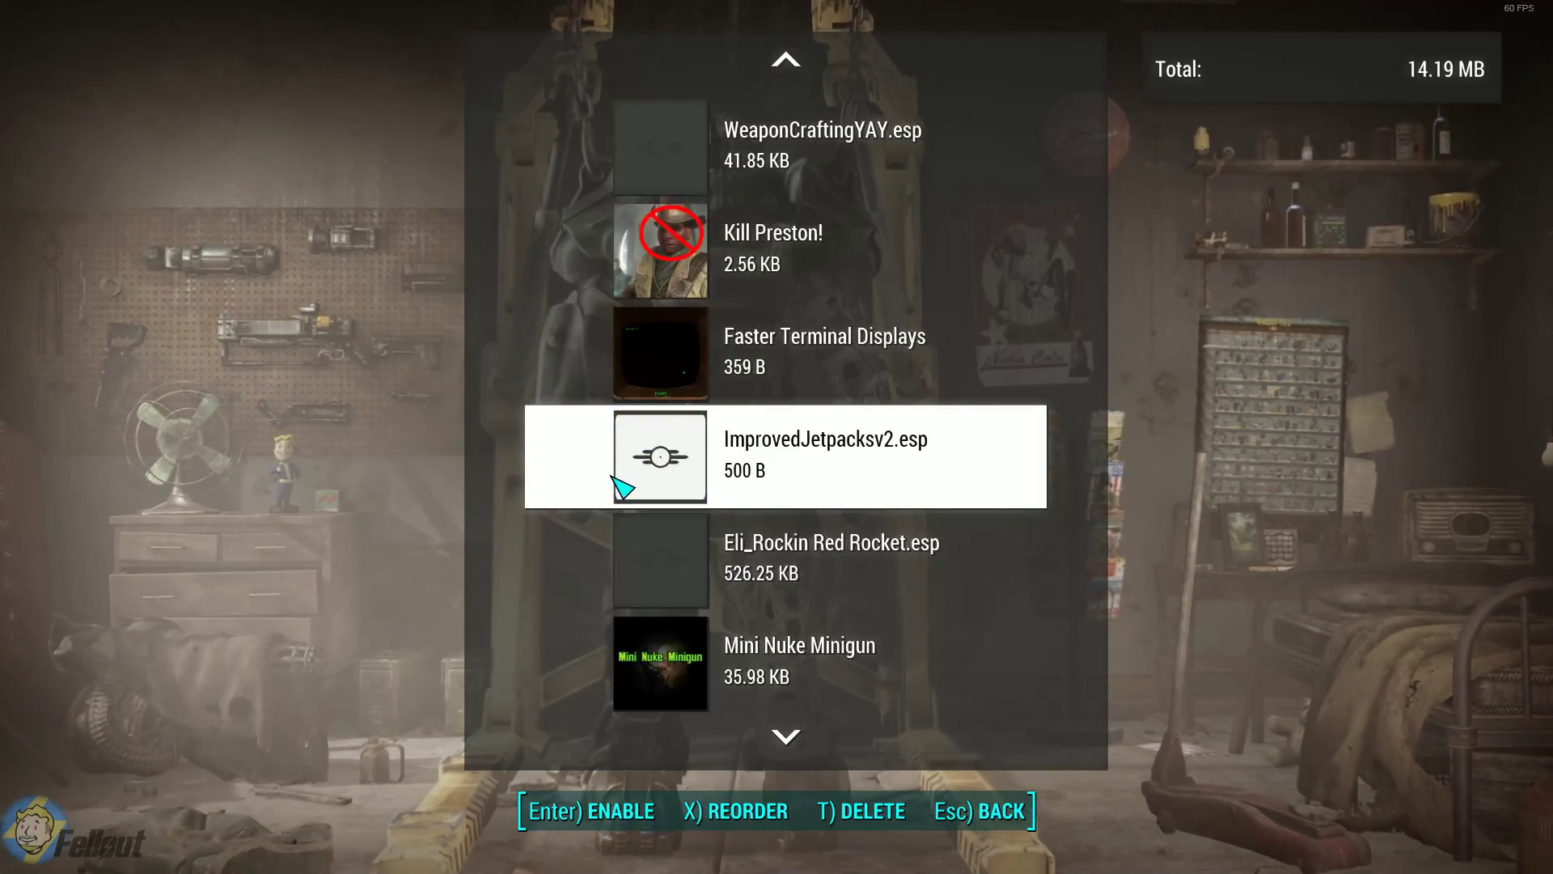
{"action": "scroll", "coordinate": [623, 486], "scroll_direction": "down", "scroll_amount": 3}
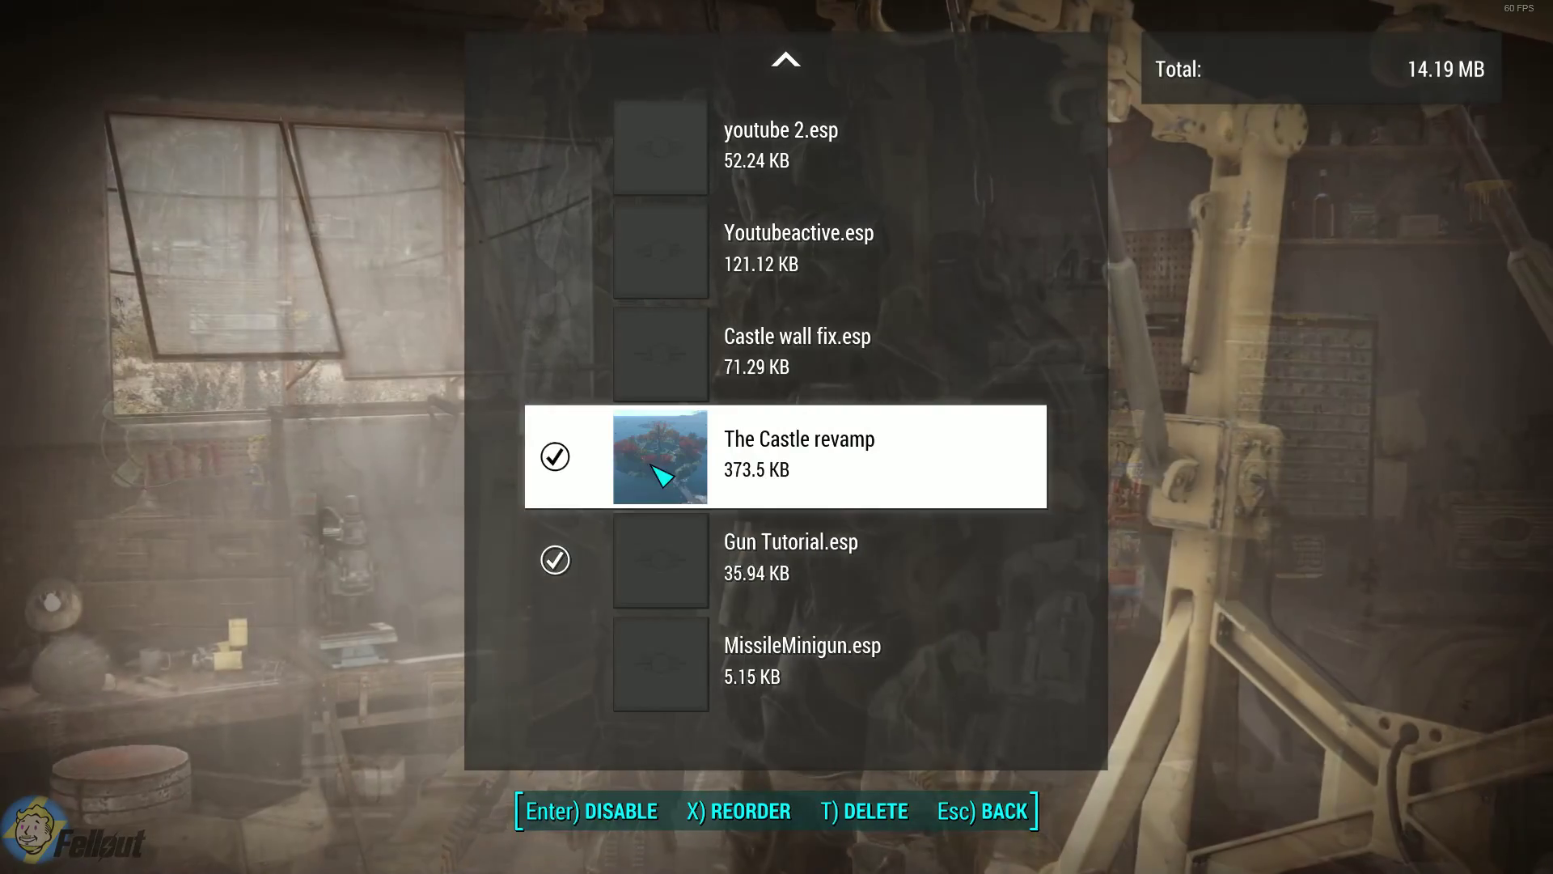
{"action": "left_click", "coordinate": [631, 475]}
{"action": "left_click", "coordinate": [662, 535]}
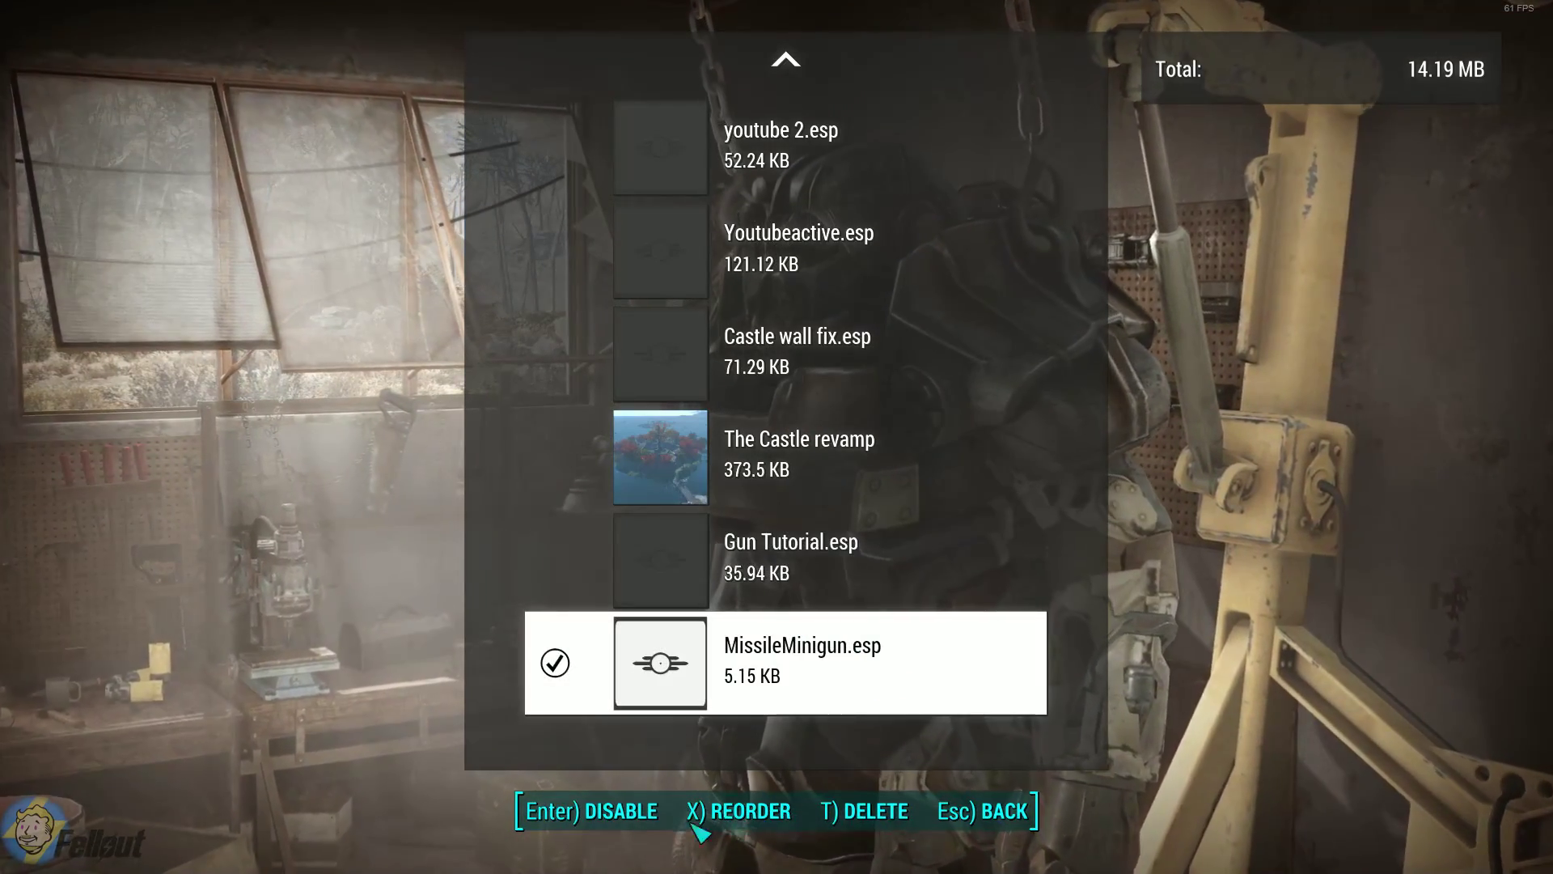
Leave the mod load order, accept the data file reload, and load the Quicksave outside the Memory Den.
{"action": "left_click", "coordinate": [996, 812]}
{"action": "key", "text": "Escape"}
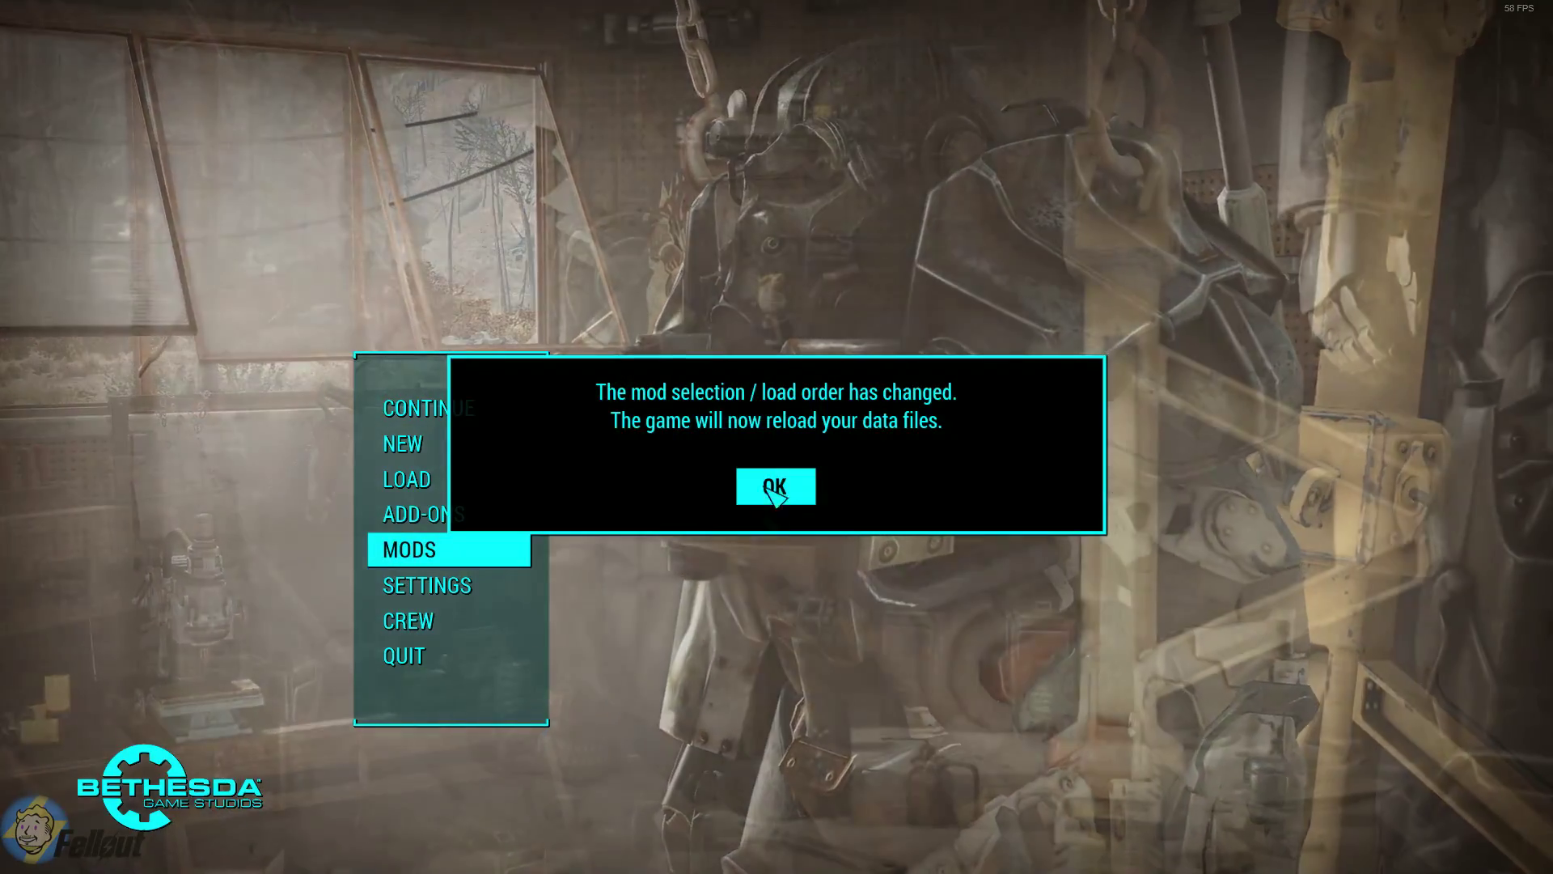
{"action": "key", "text": "Return"}
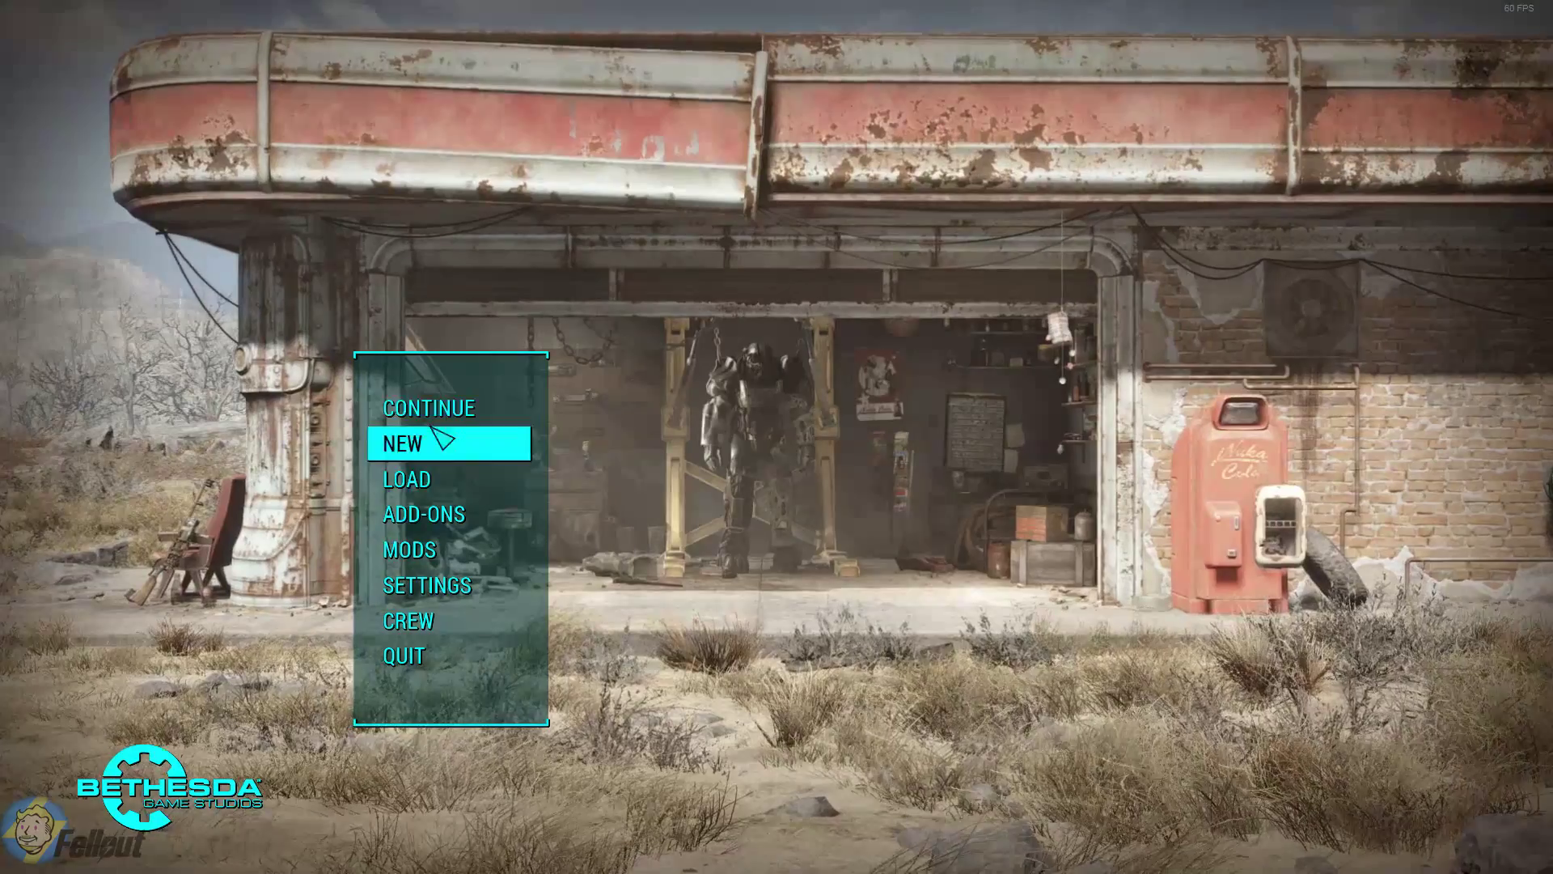
{"action": "left_click", "coordinate": [427, 481]}
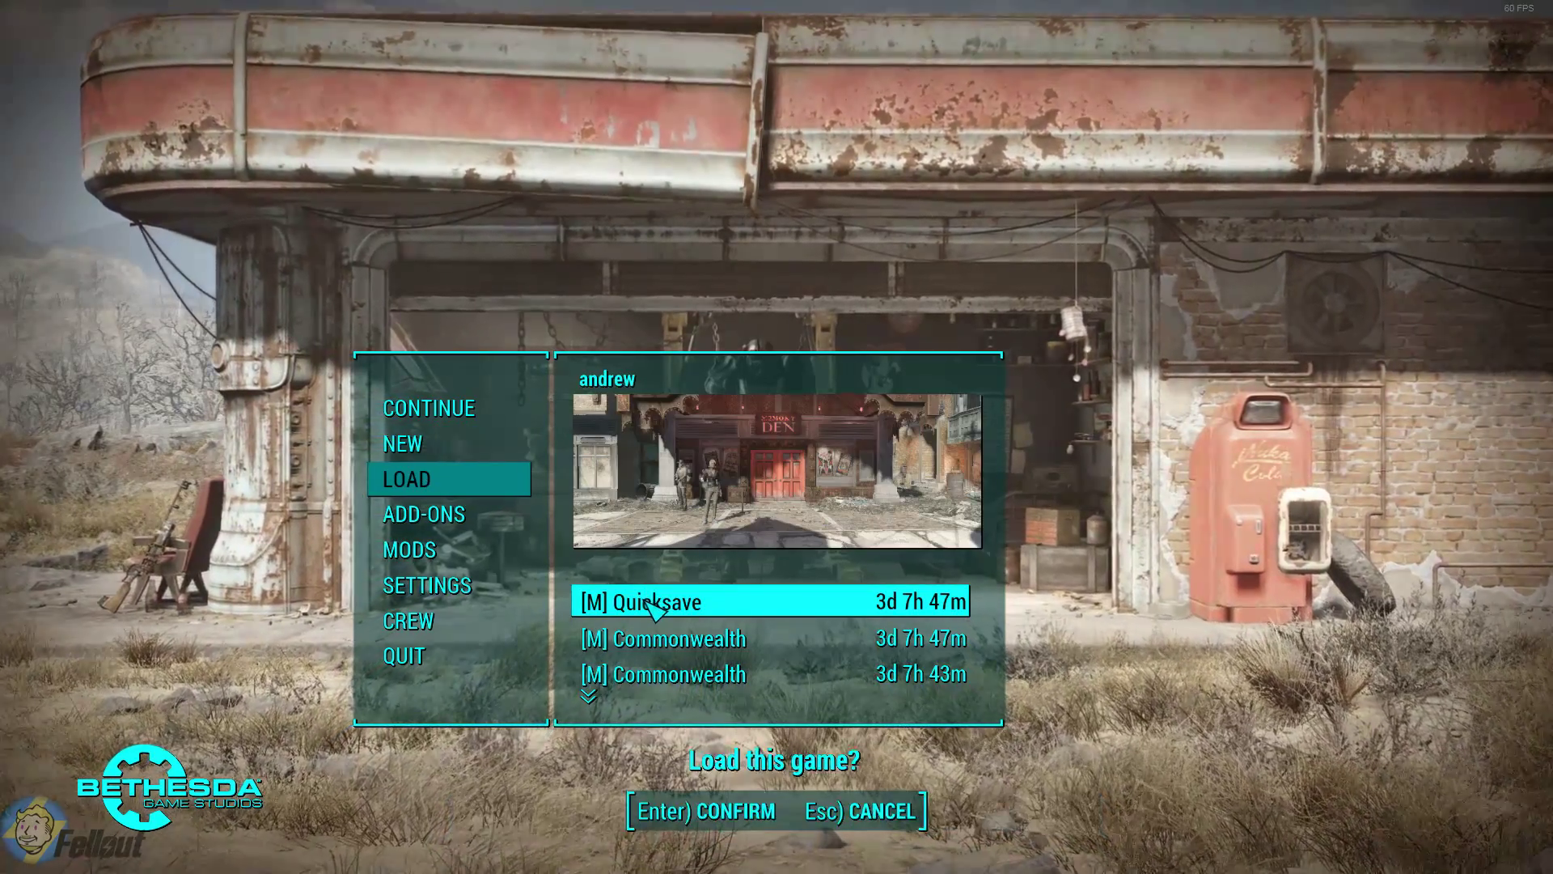
{"action": "key", "text": "Return"}
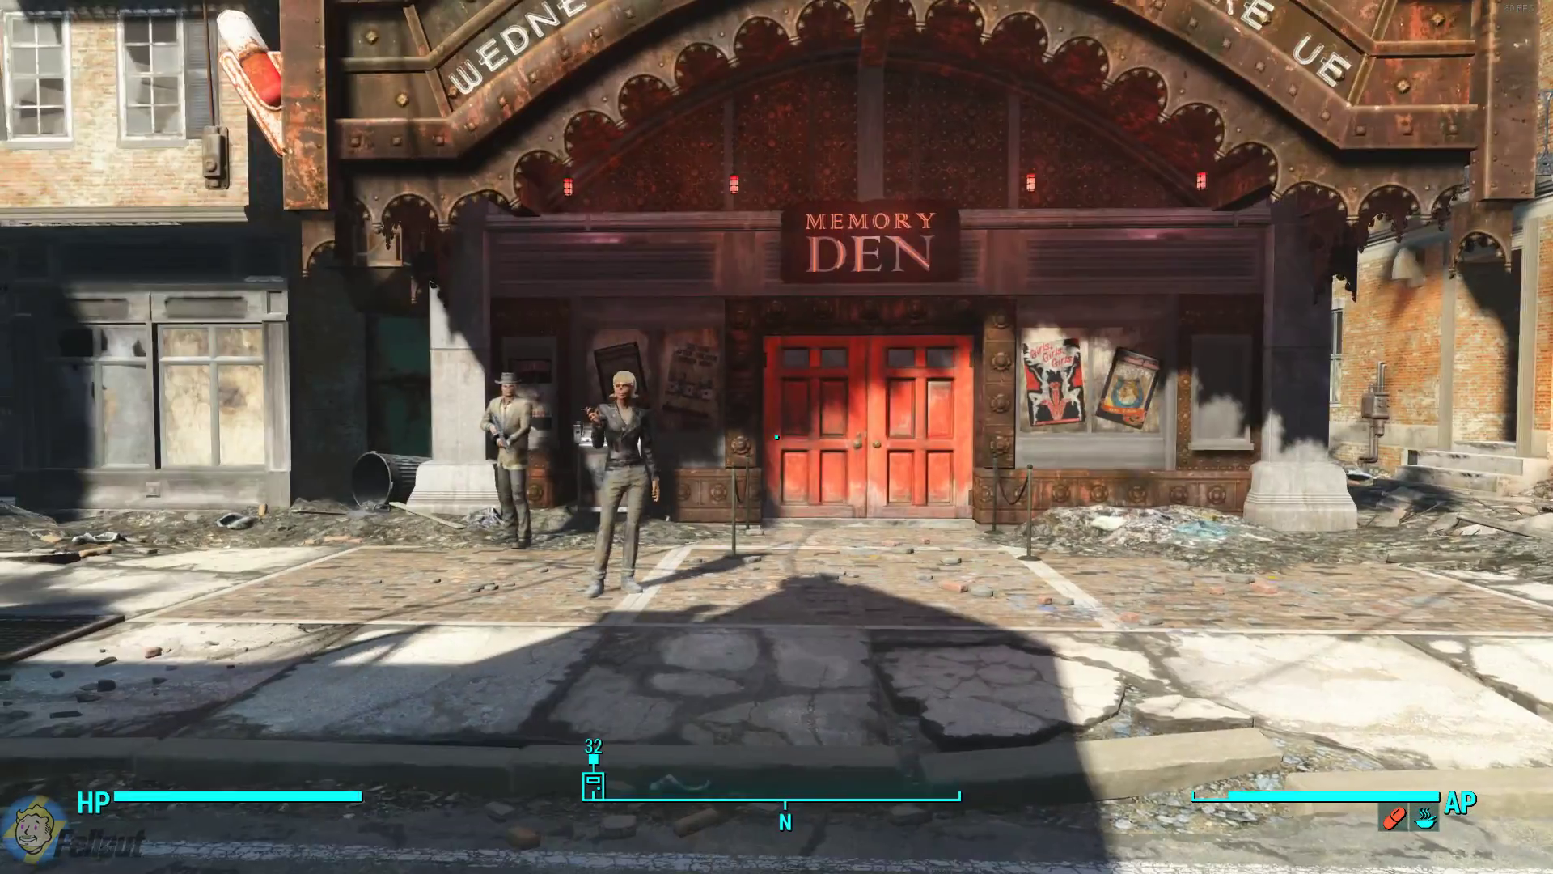
Enter the Memory Den, walk to the bed holding the minigun, and turn on the flashlight.
{"action": "key", "text": "r"}
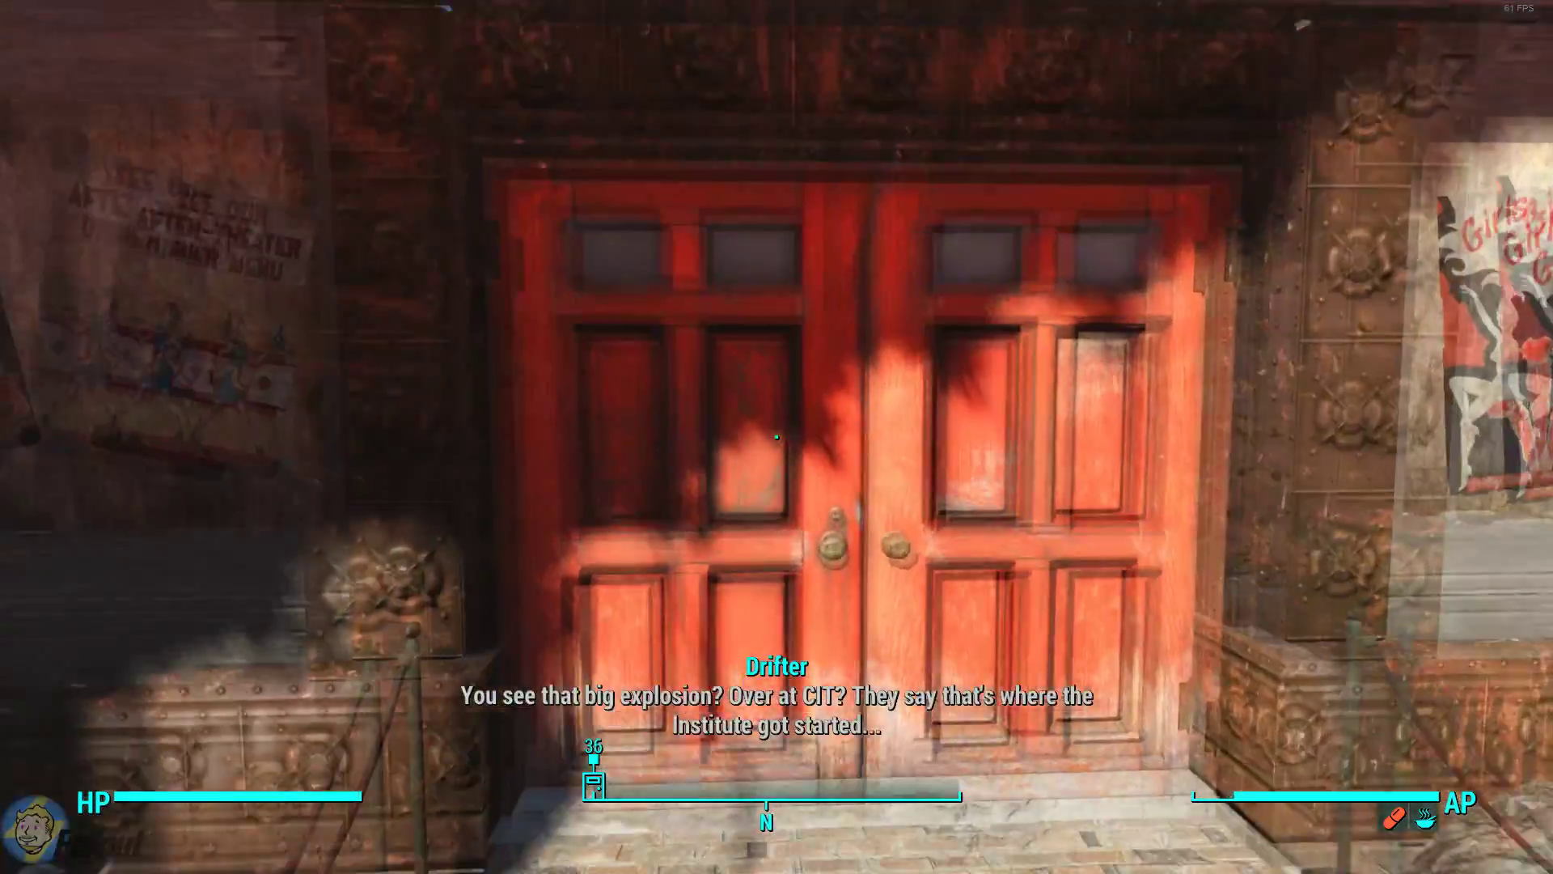
{"action": "key", "text": "w"}
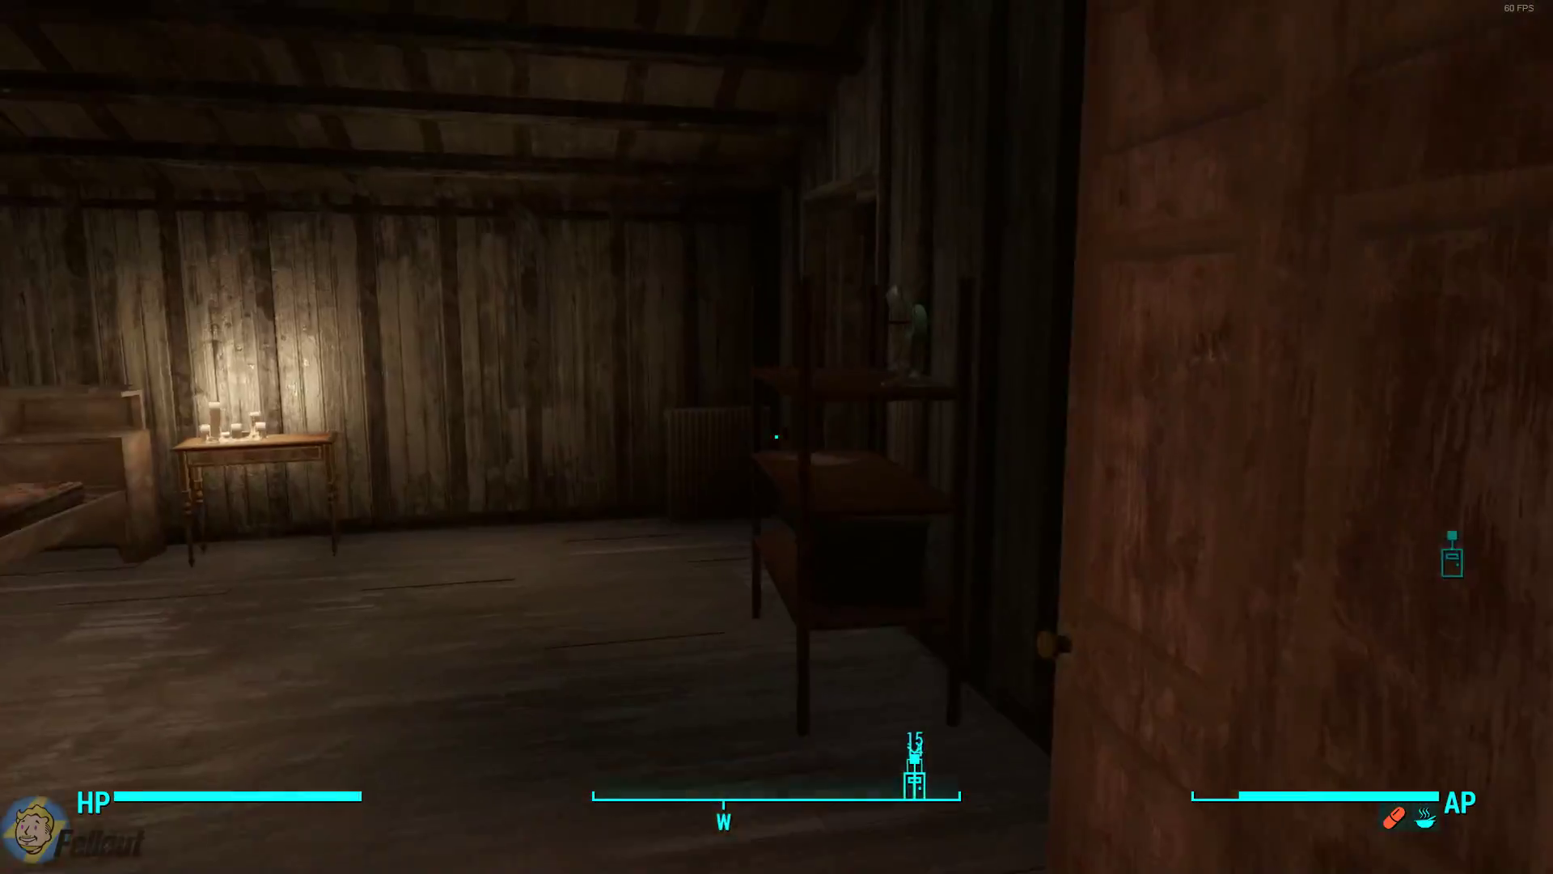
{"action": "key", "text": "w"}
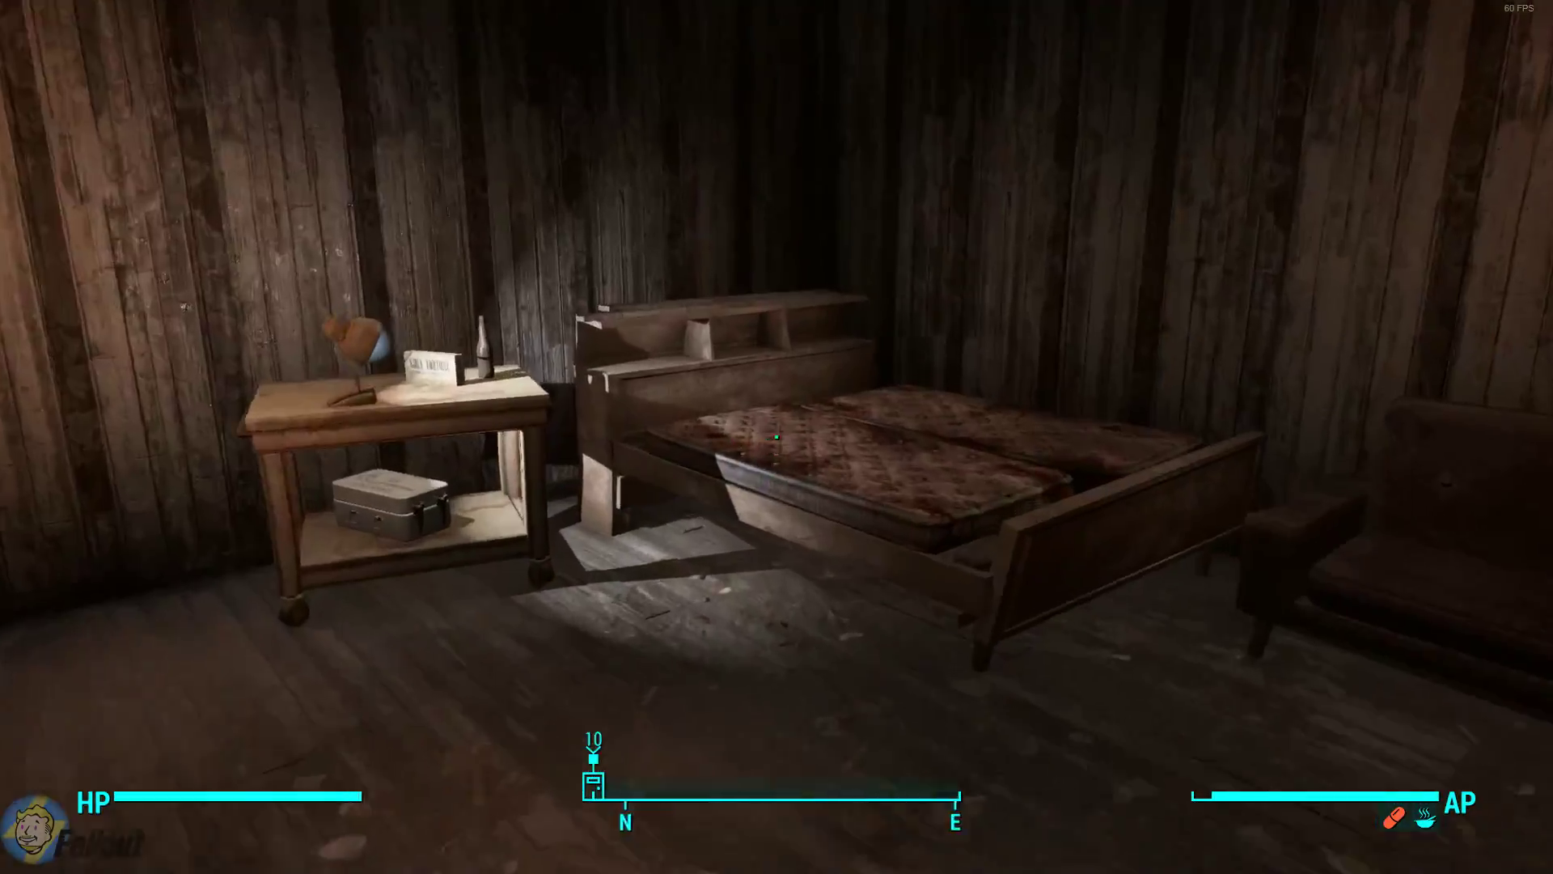
{"action": "key", "text": "w"}
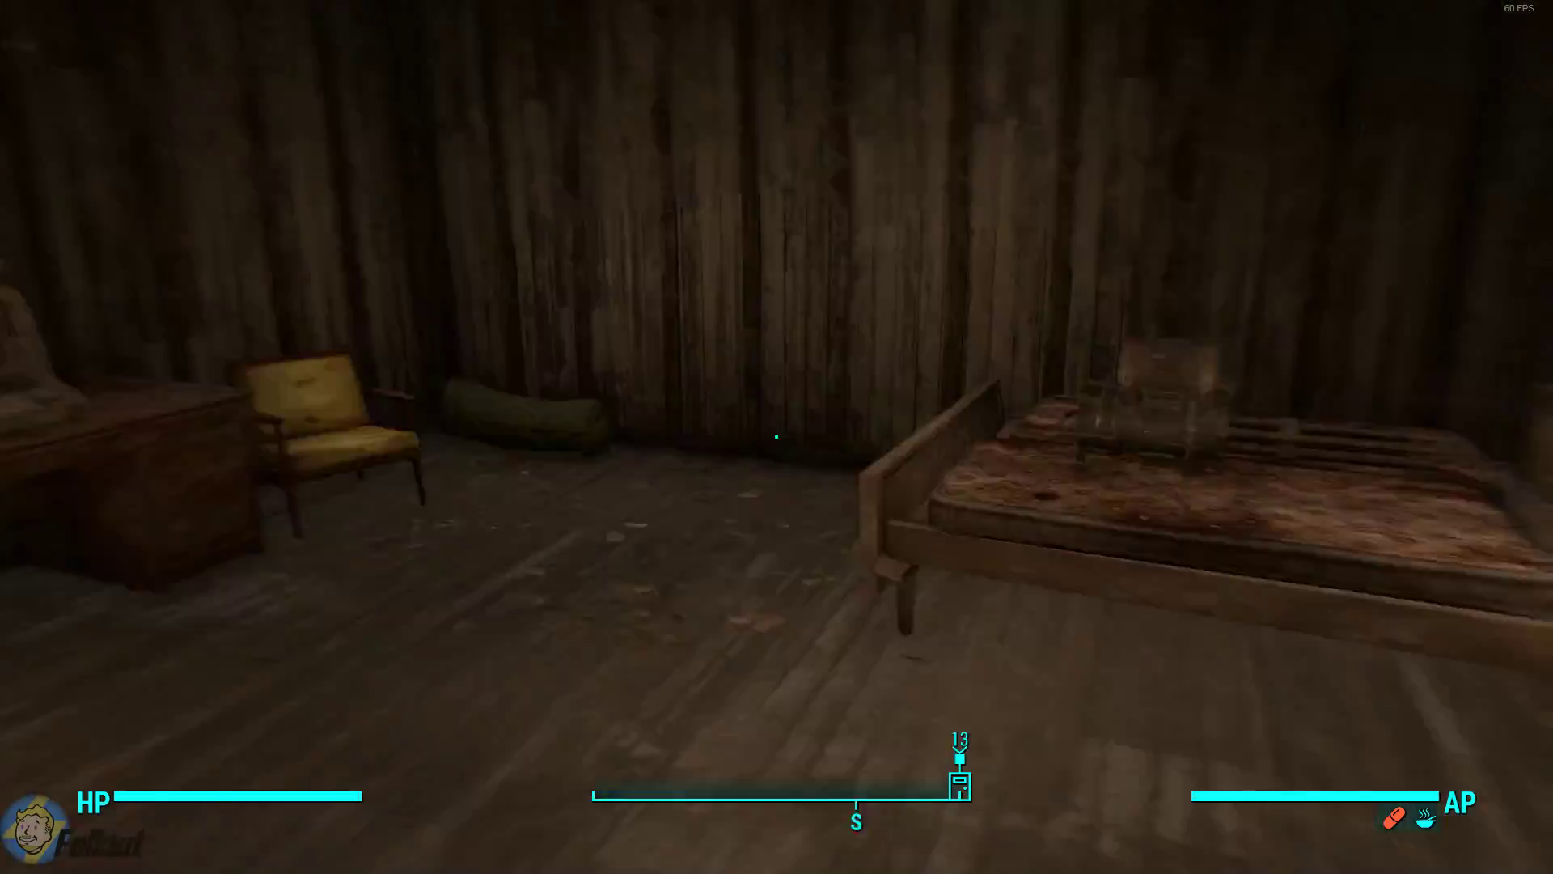
{"action": "key", "text": "w"}
{"action": "key", "text": "Tab"}
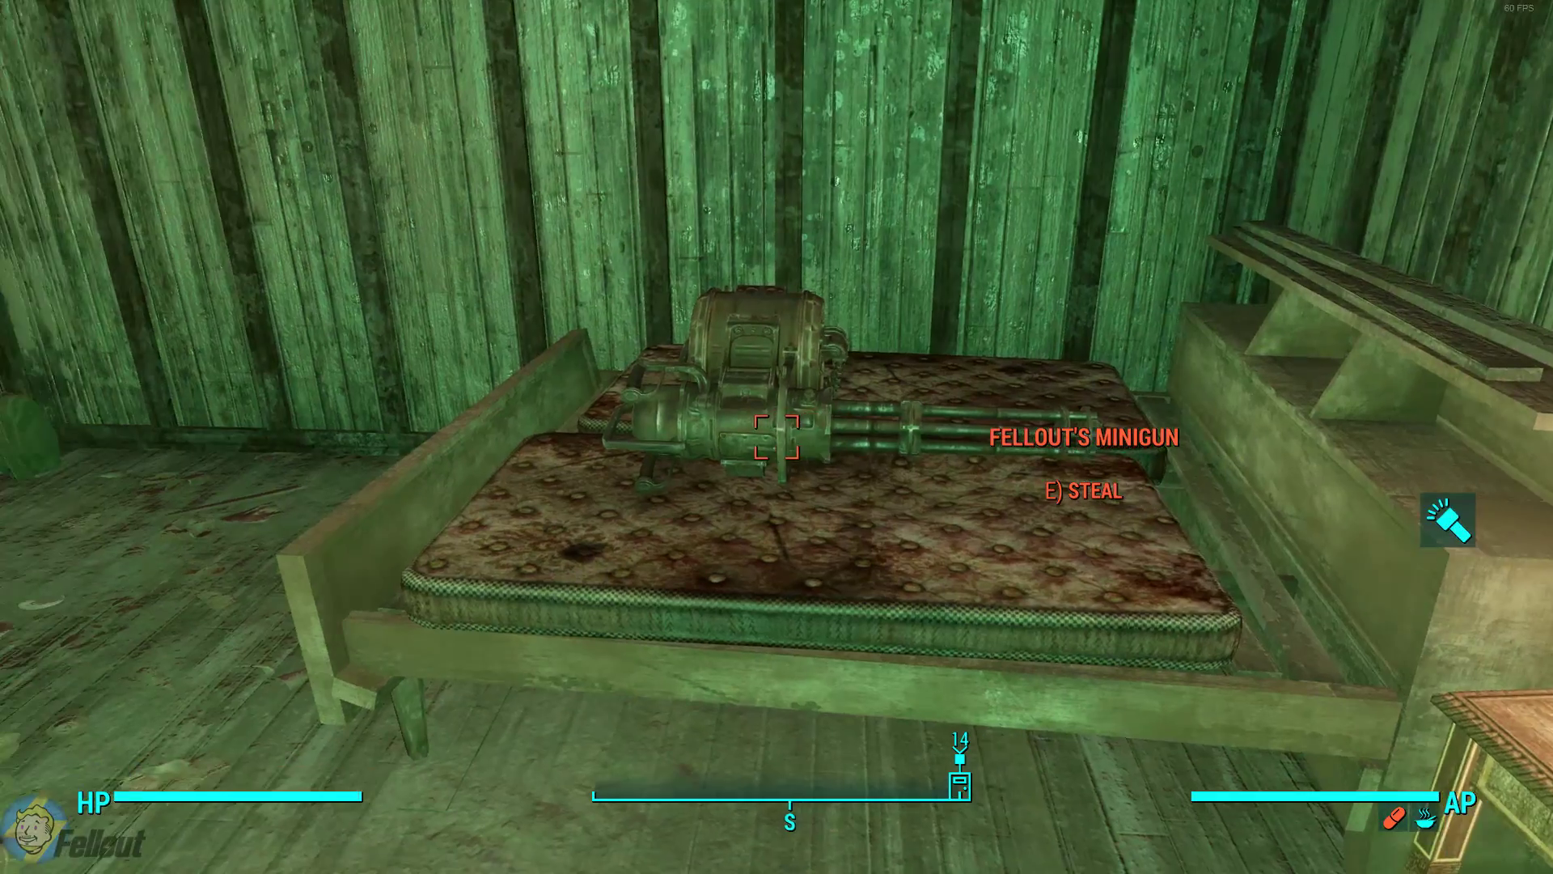
Crouch beside the bed, inspect Fellout's Minigun up close, and steal it from the mattress.
{"action": "key", "text": "ctrl"}
{"action": "key", "text": "w"}
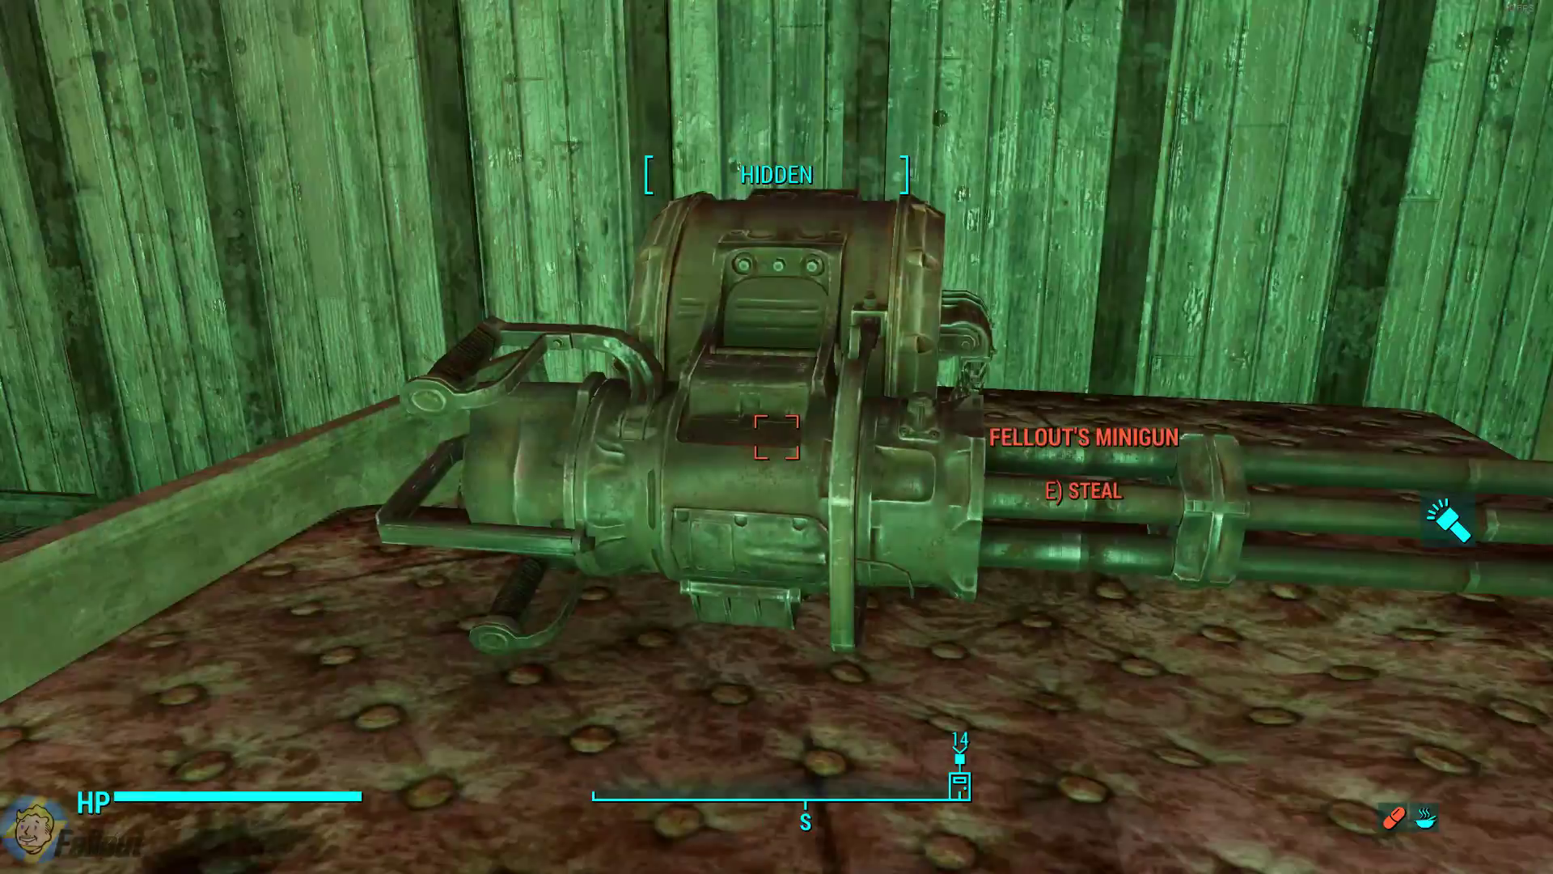
{"action": "key", "text": "s"}
{"action": "key", "text": "w"}
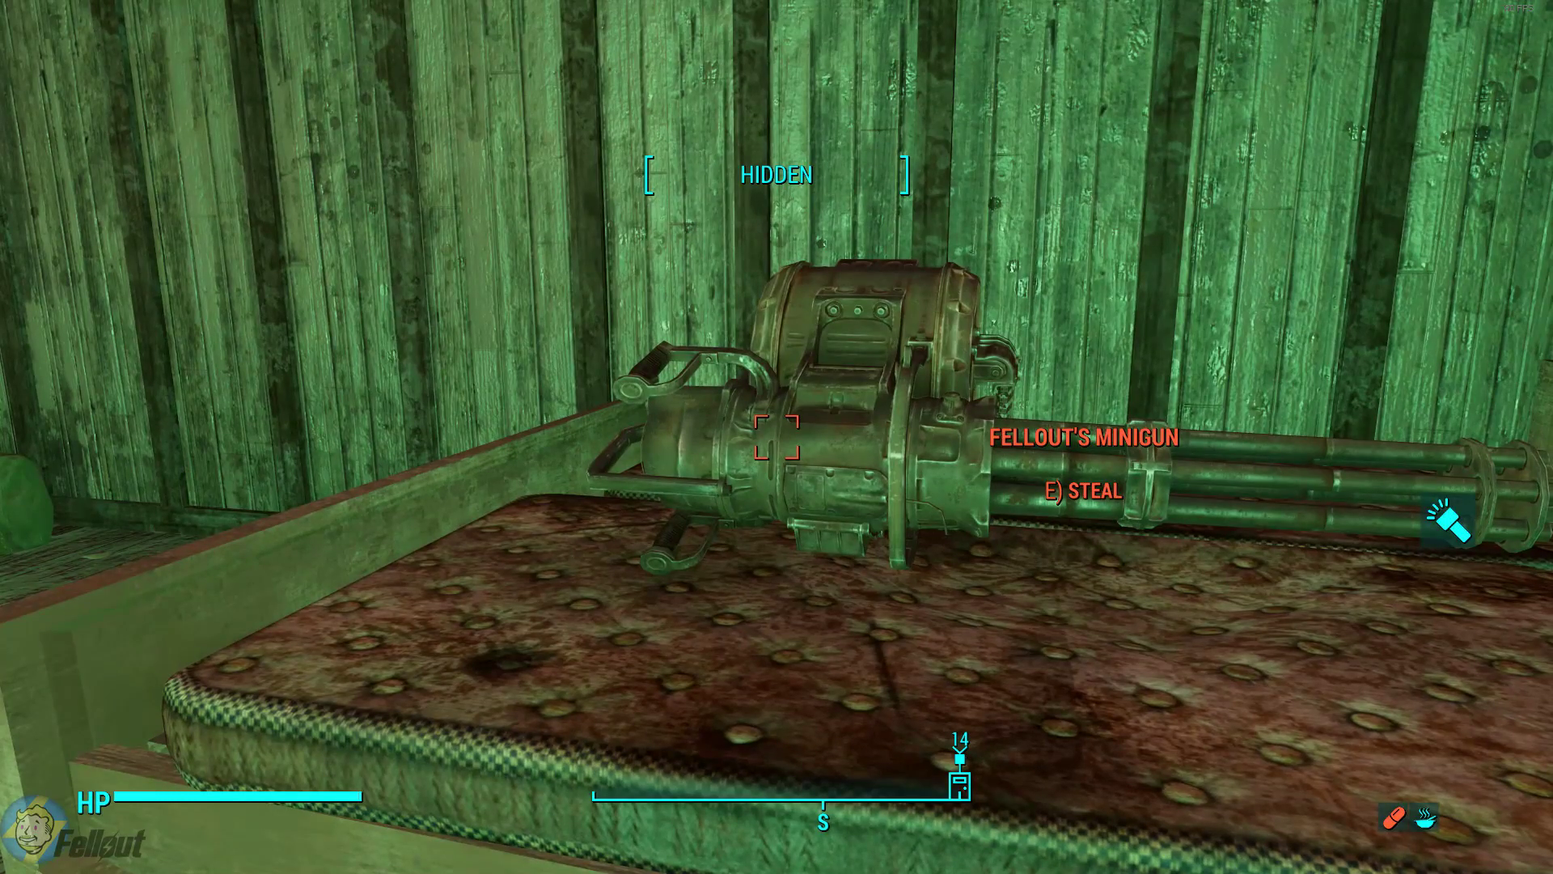
{"action": "key", "text": "e"}
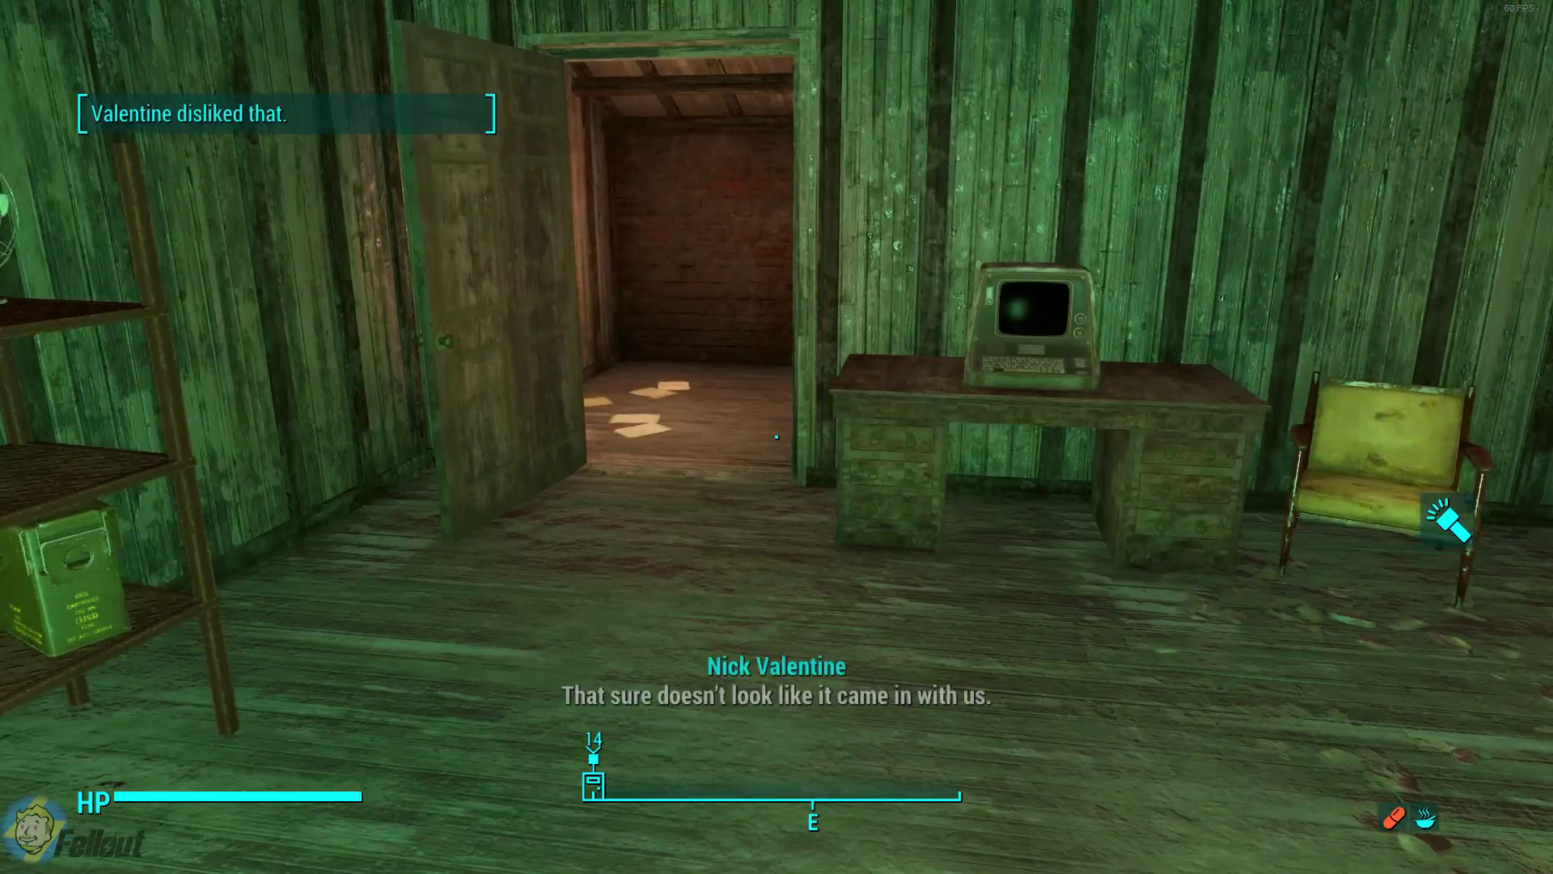
Check the Pip-Boy and test-fire Fellout's Minigun outdoors in third-person view, aiming at the tall building.
{"action": "key", "text": "Tab"}
{"action": "left_click", "coordinate": [421, 77]}
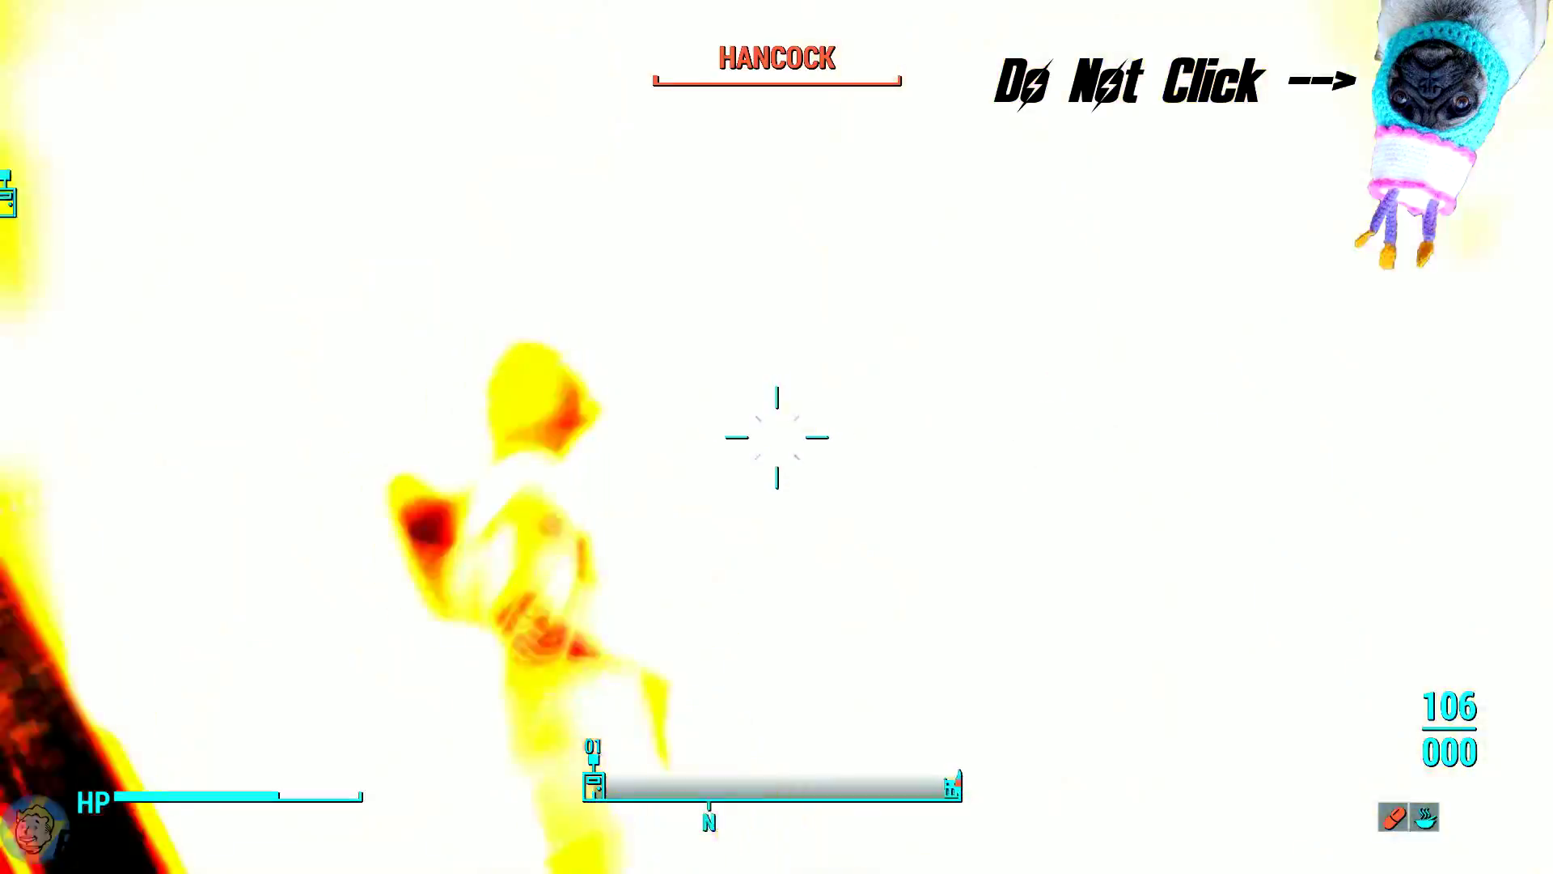
{"action": "key", "text": "s"}
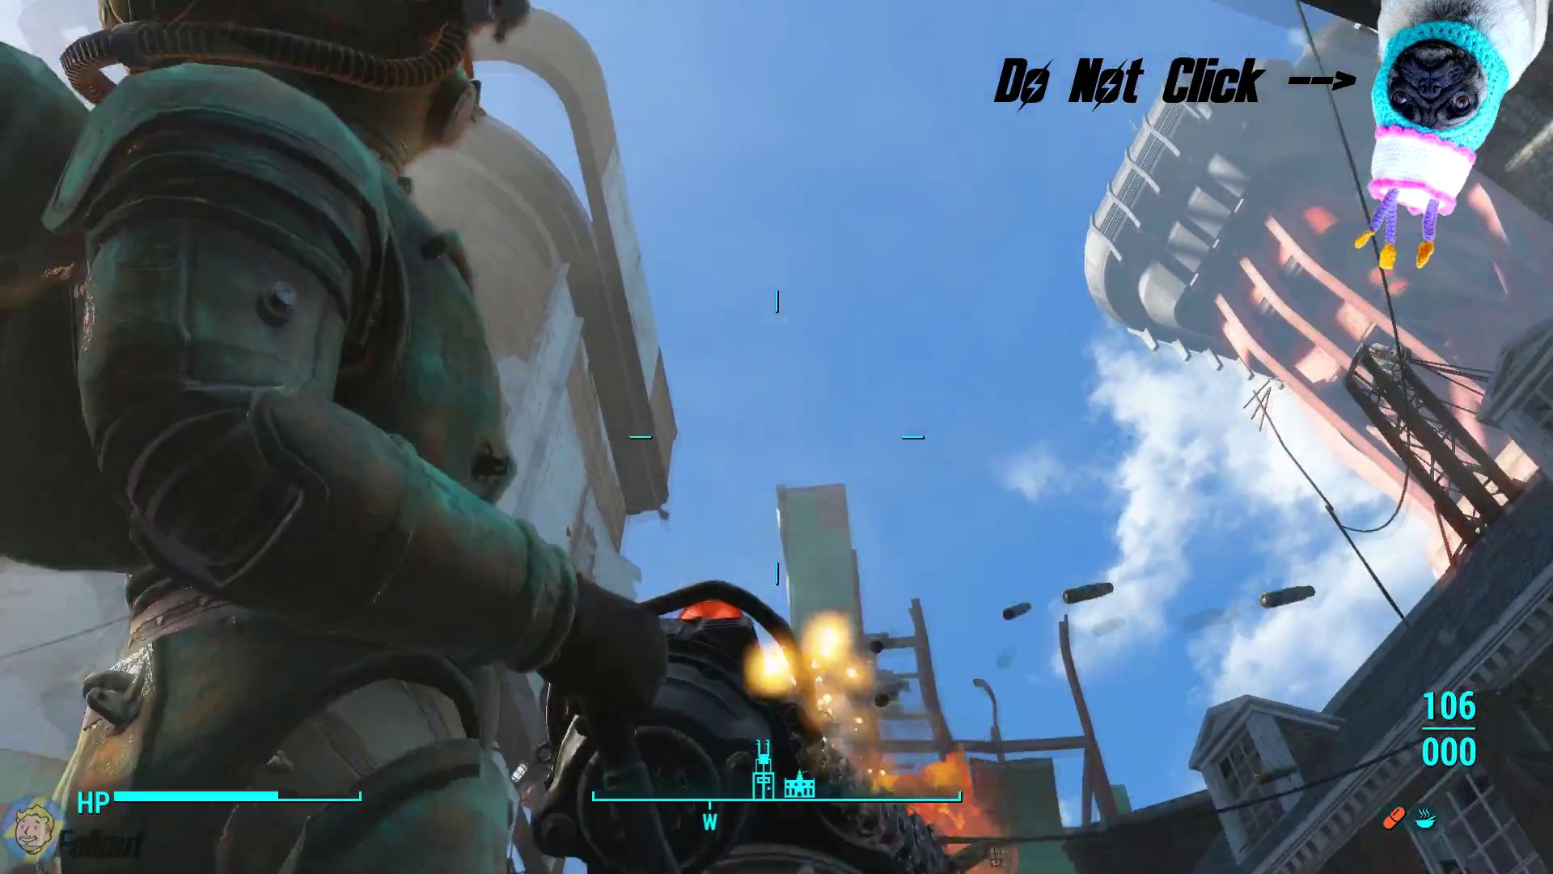
{"action": "key", "text": "v"}
{"action": "key", "text": "f"}
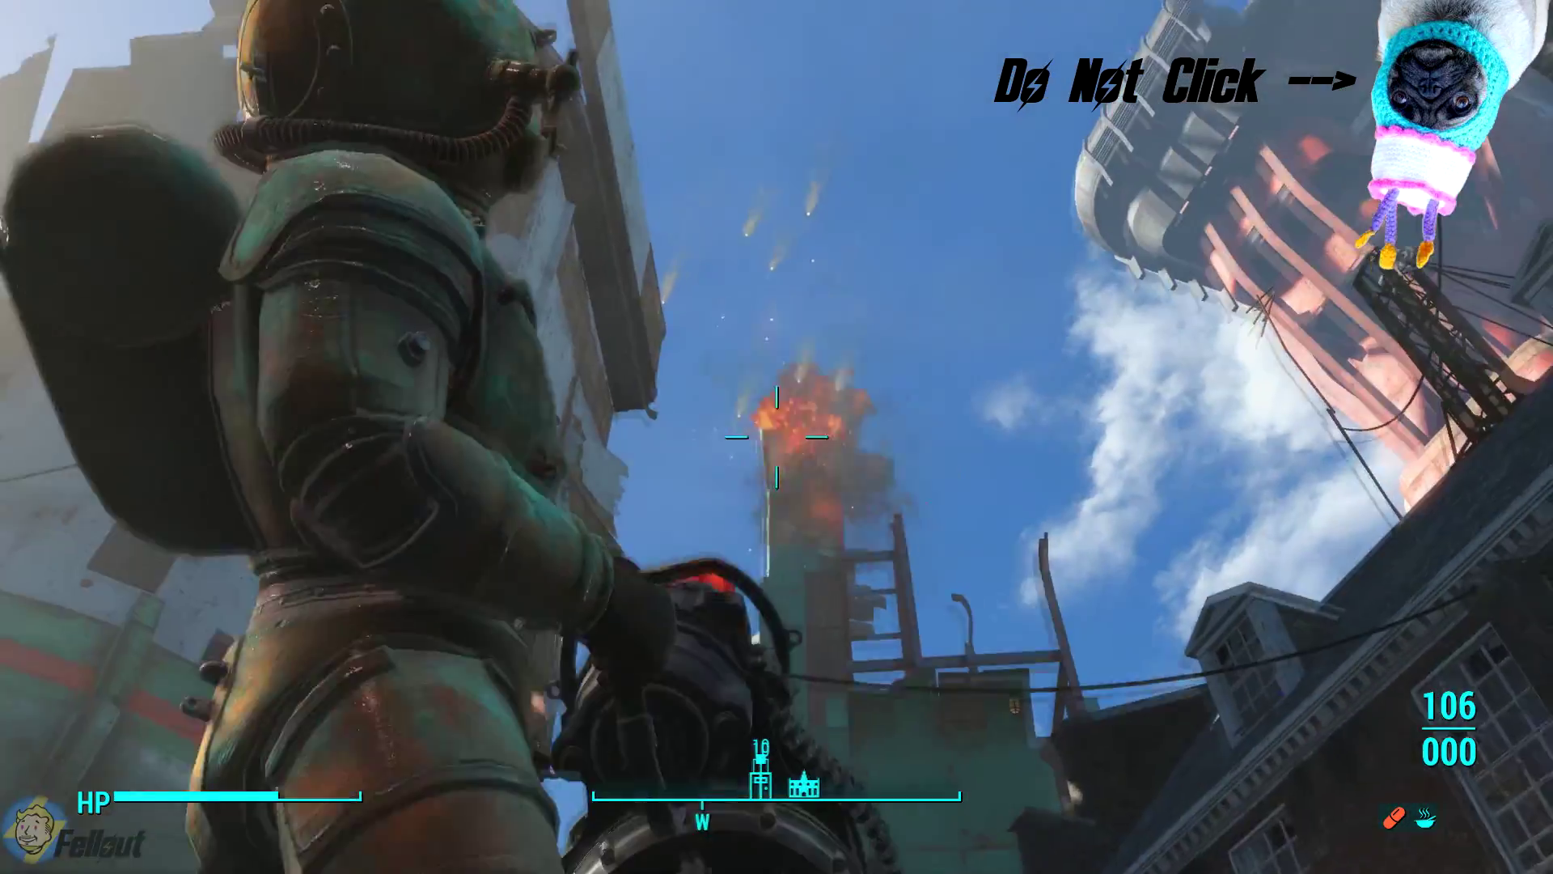